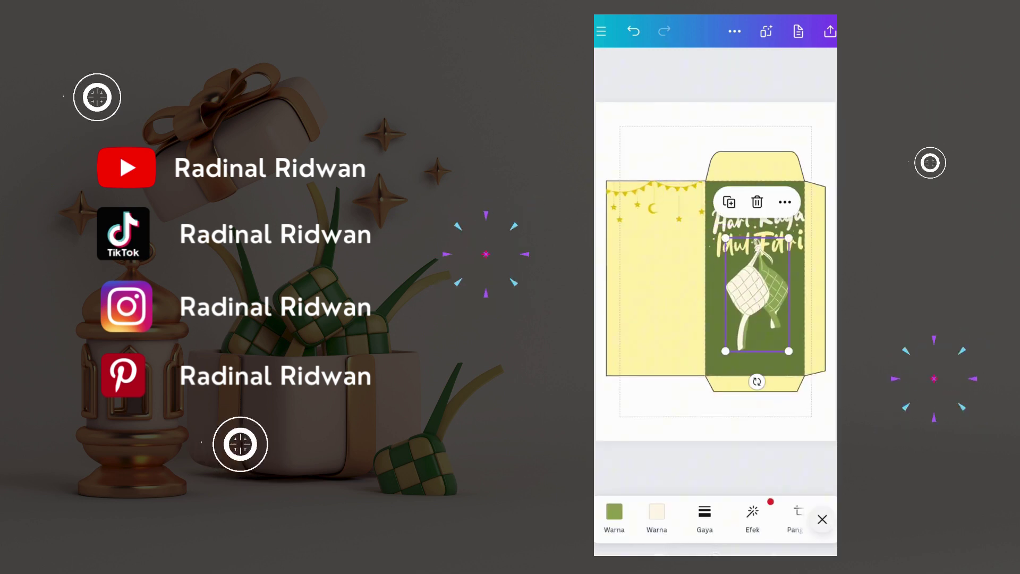
Shrink the ketupat illustration and set it just below the Idul Fitri greeting at the green panel's right
left_click_drag(791, 239, 770, 271)
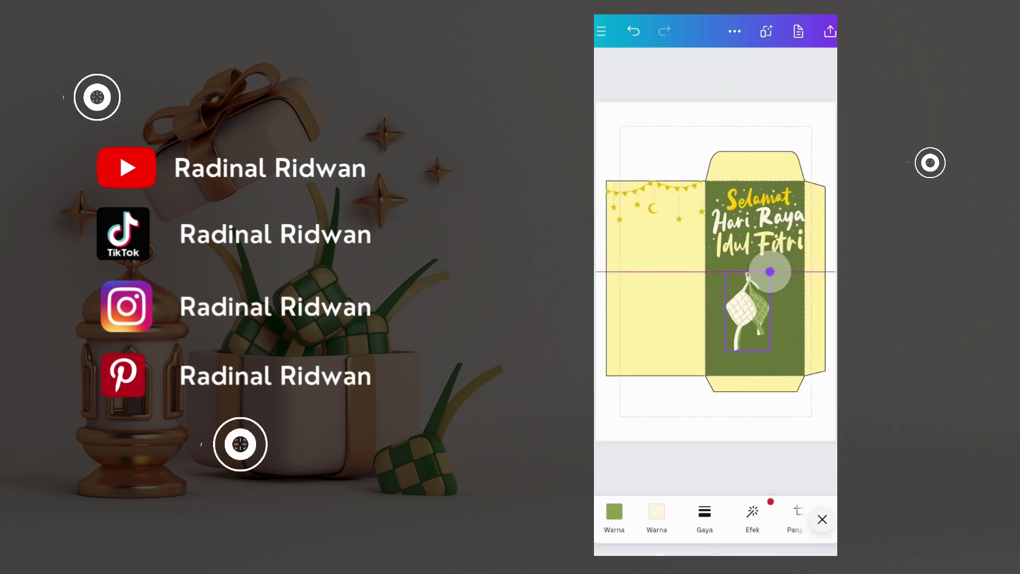
left_click_drag(747, 311, 782, 285)
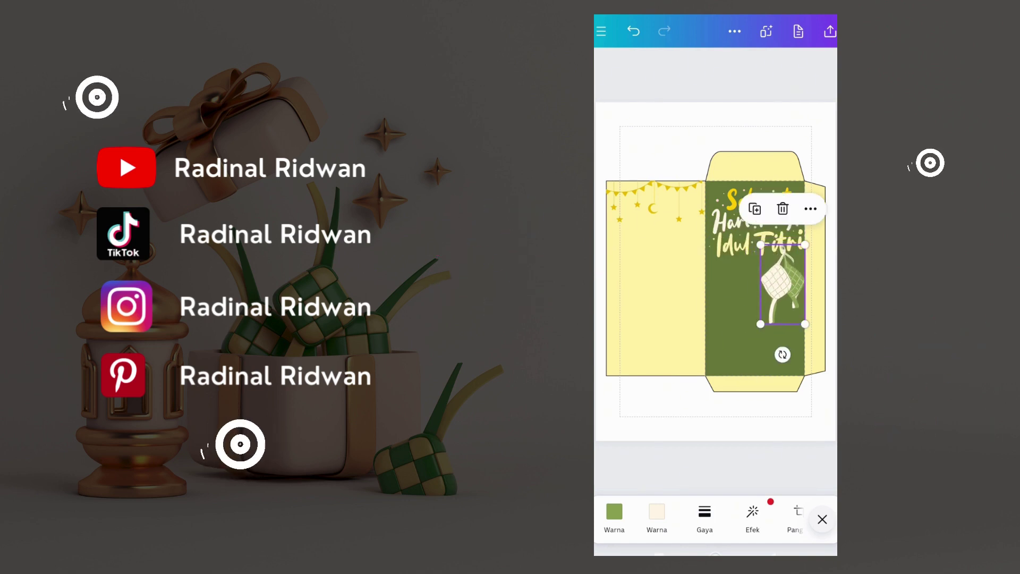
left_click_drag(805, 325, 799, 315)
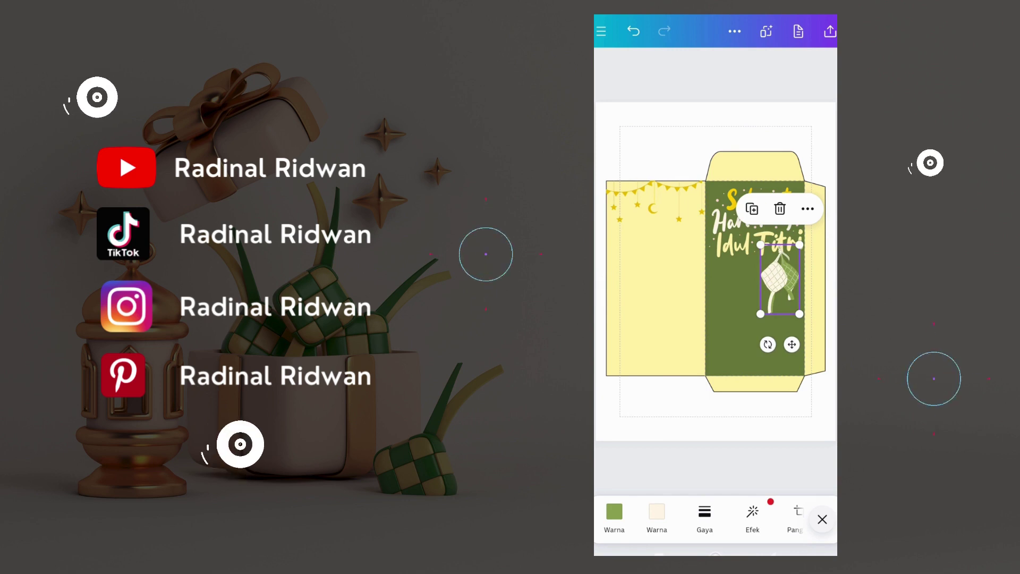
left_click_drag(780, 279, 781, 278)
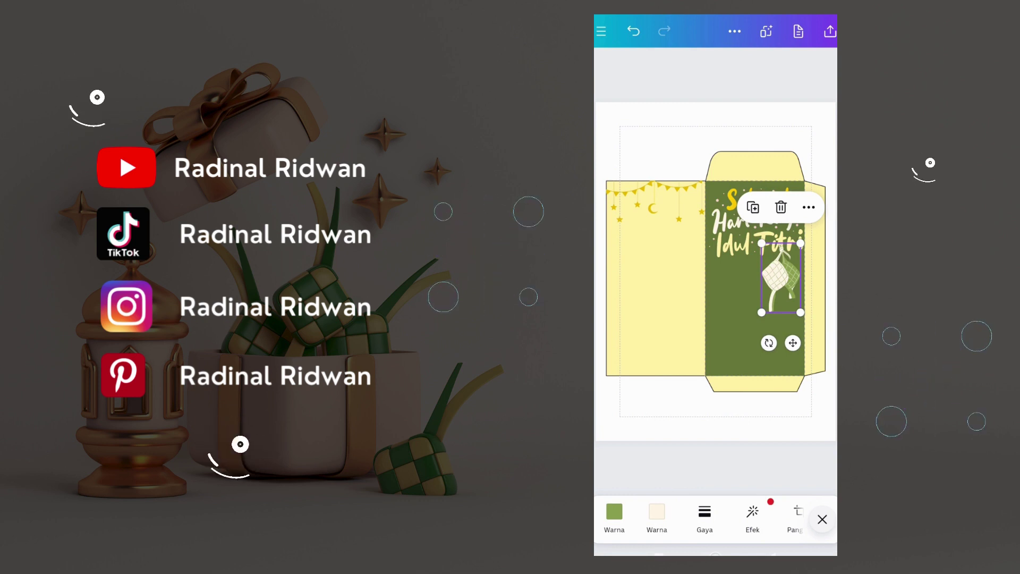
left_click(659, 409)
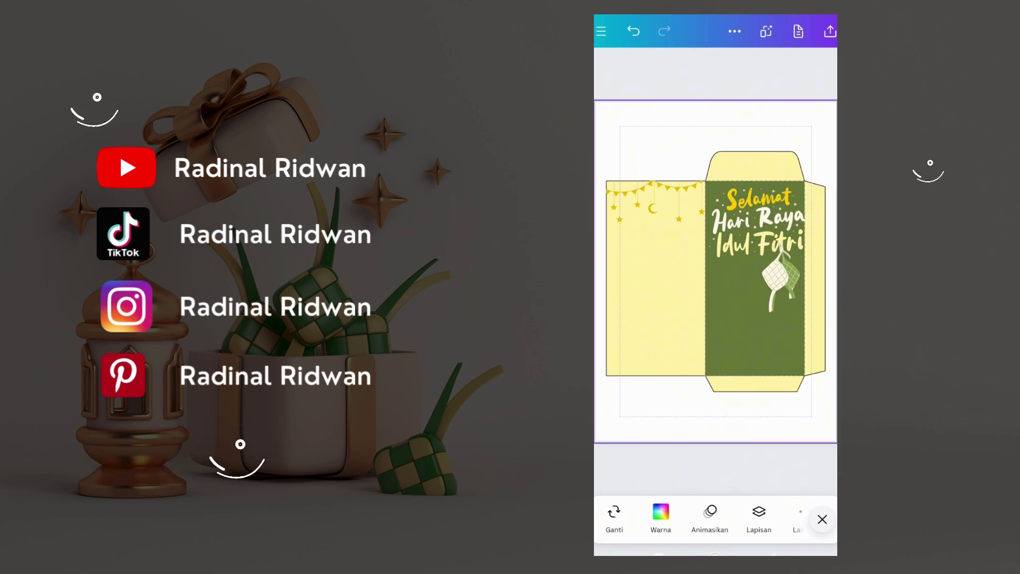
Add a dark floral border strip from Elemen onto the envelope and recolour it light cream
left_click(822, 519)
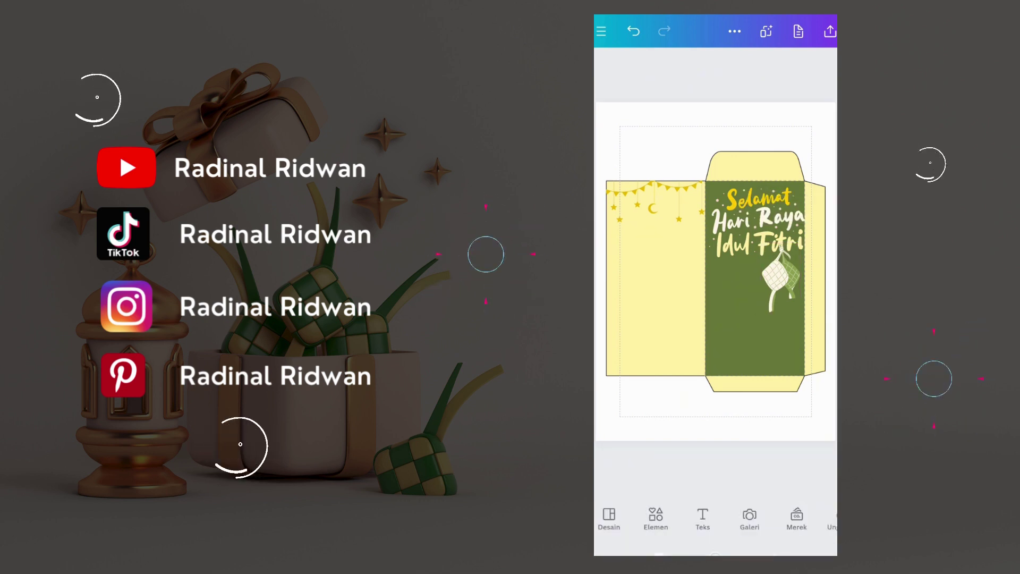
left_click(656, 518)
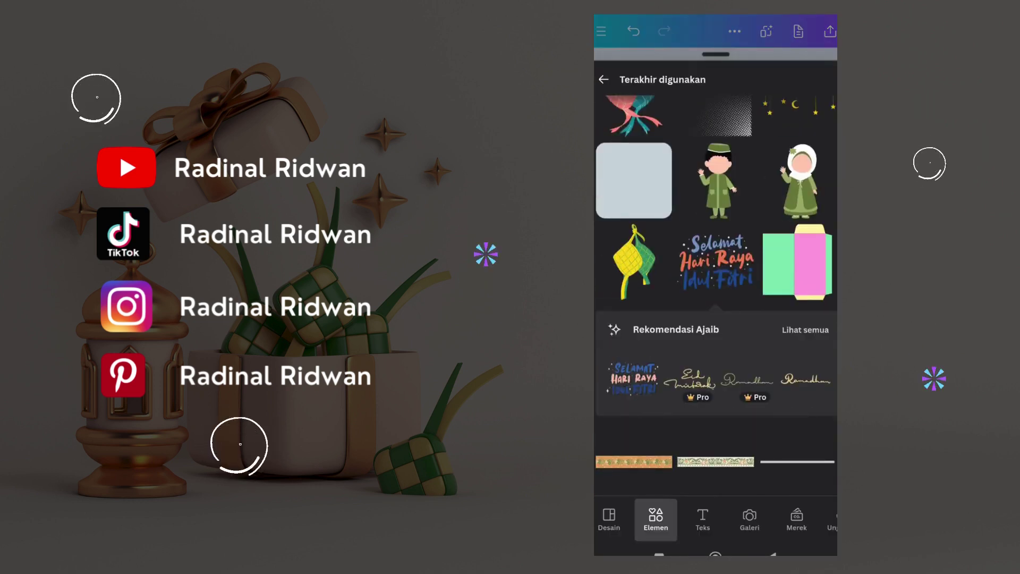
scroll(716, 265, "up", 5)
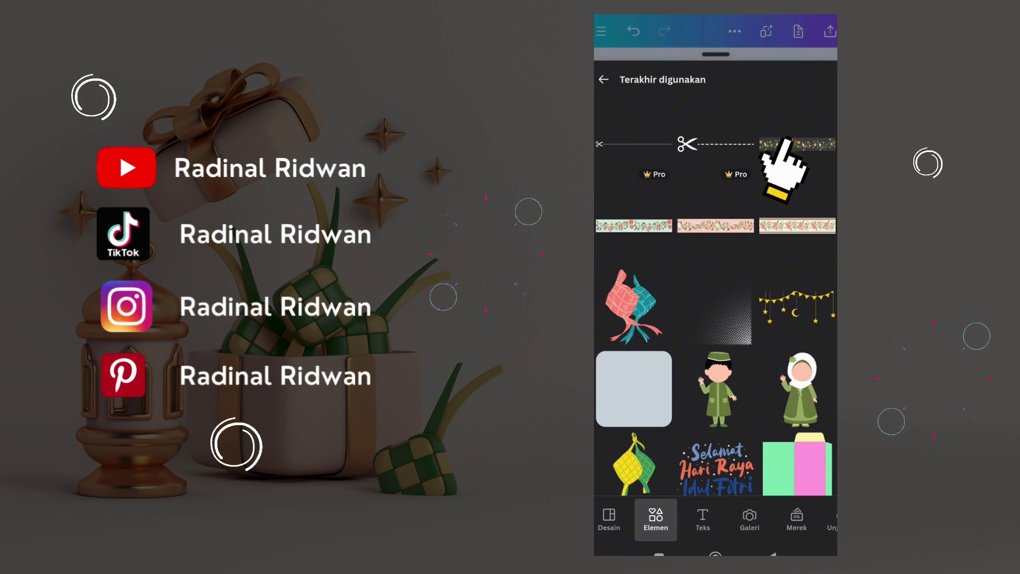
left_click(785, 143)
left_click_drag(715, 272, 678, 343)
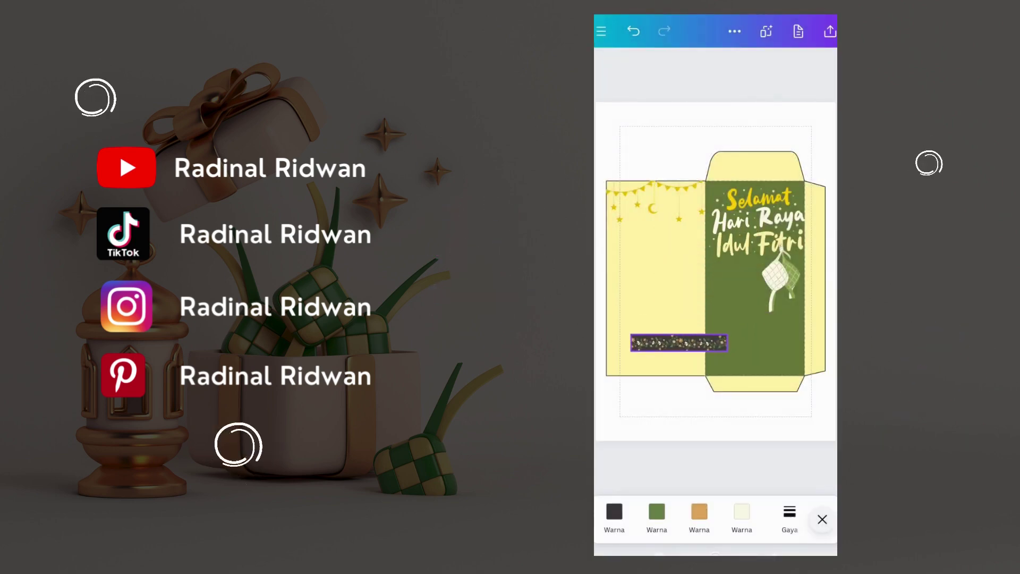
left_click(615, 511)
left_click_drag(715, 478, 716, 361)
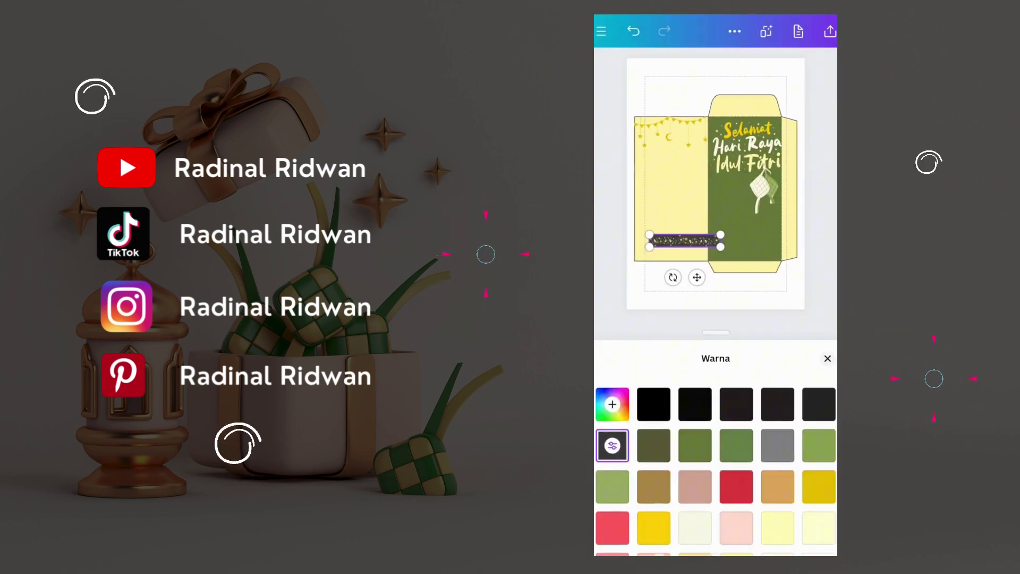
scroll(716, 436, "down", 3)
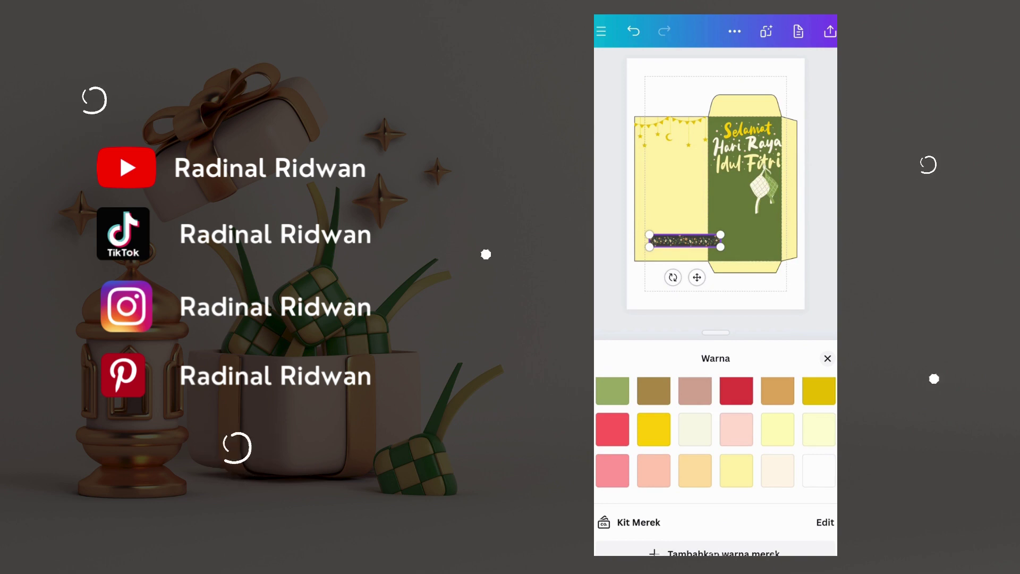
left_click(778, 470)
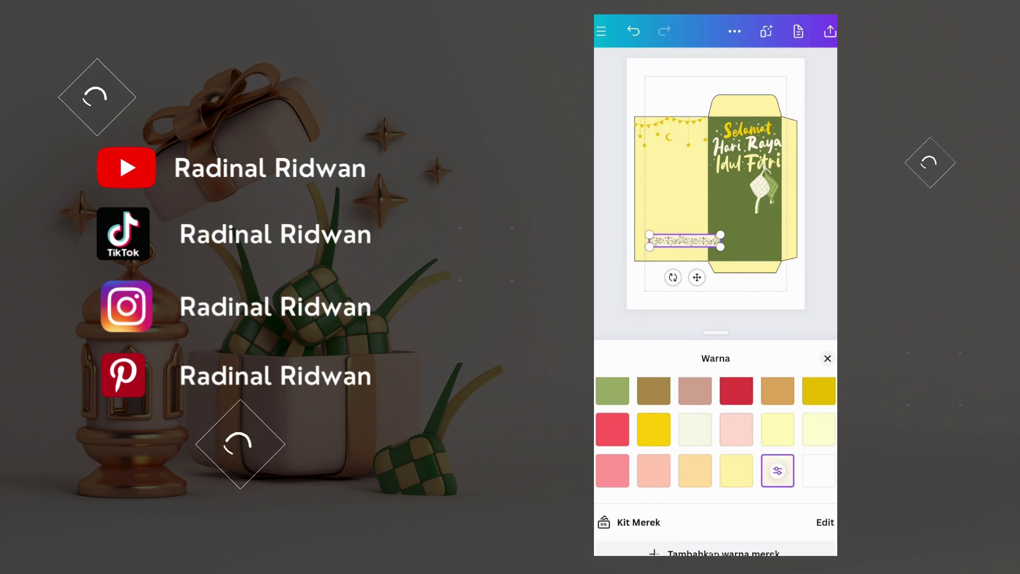
left_click(828, 358)
Enlarge the strip, make its flowers pink-red, and fit it along the left panel's bottom edge
left_click_drag(722, 341, 748, 336)
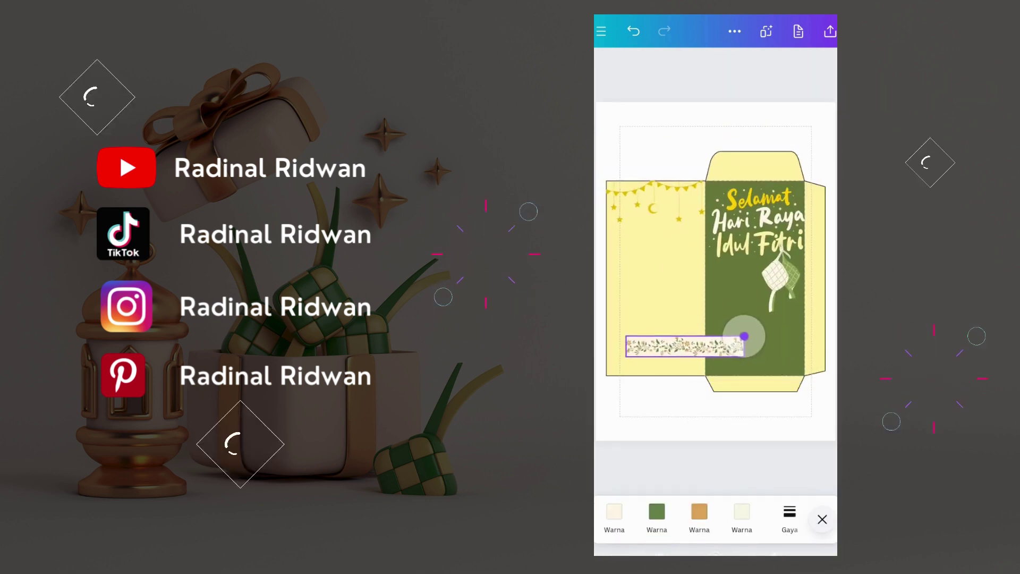
left_click(737, 544)
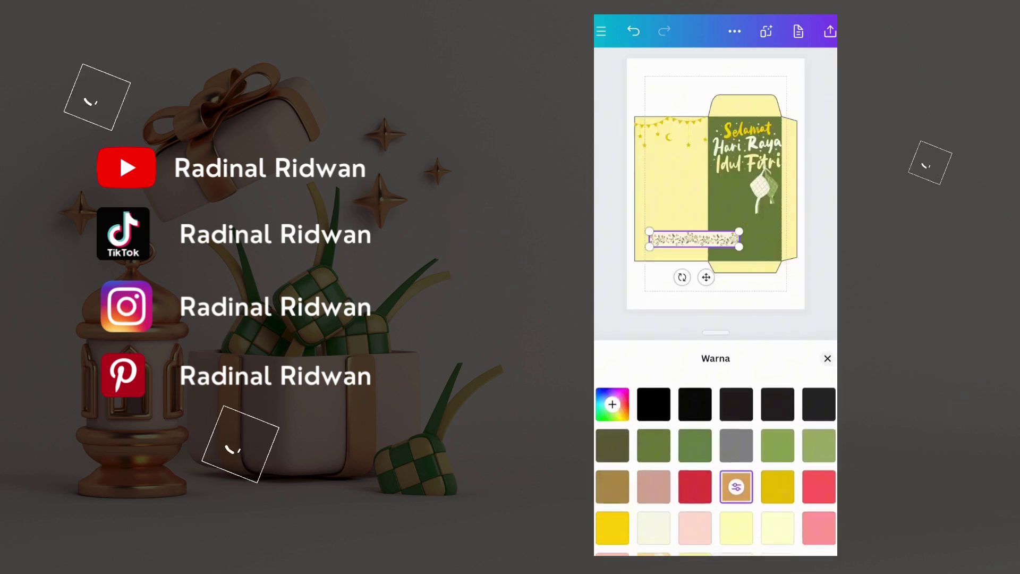
left_click(819, 429)
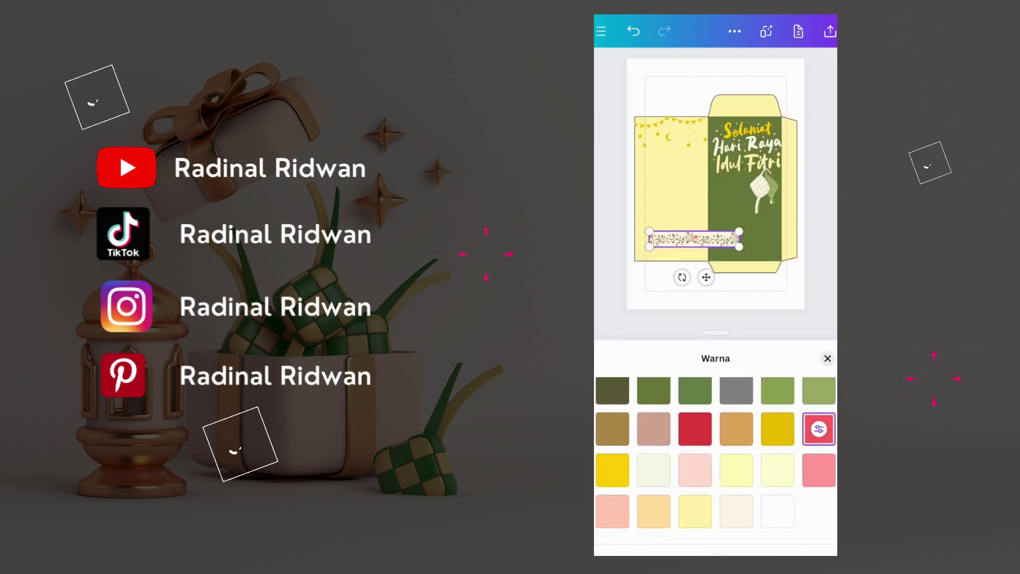
left_click(828, 359)
left_click_drag(667, 353, 666, 367)
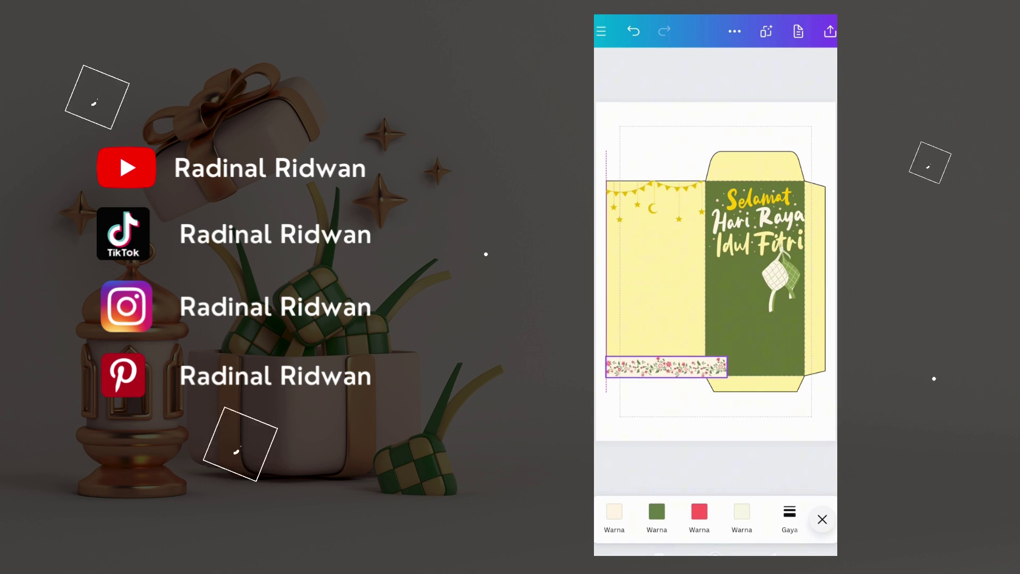
left_click_drag(727, 377, 656, 367)
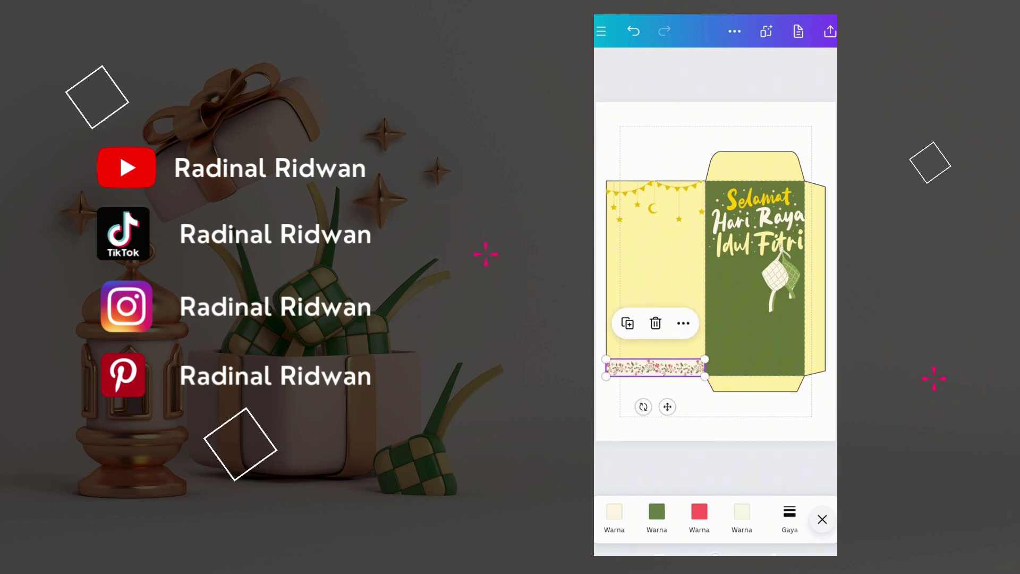
Duplicate the floral strip across the green panel's bottom and nudge the copy slightly left
left_click(629, 324)
mouse_move(662, 365)
left_mouse_down()
mouse_move(758, 359)
mouse_move(755, 367)
left_mouse_up()
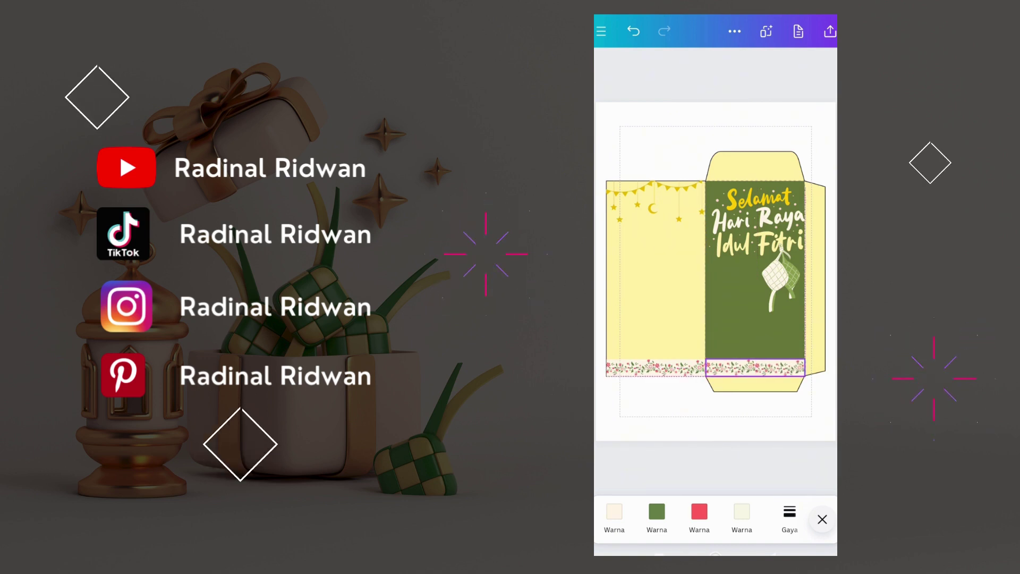
left_click(717, 425)
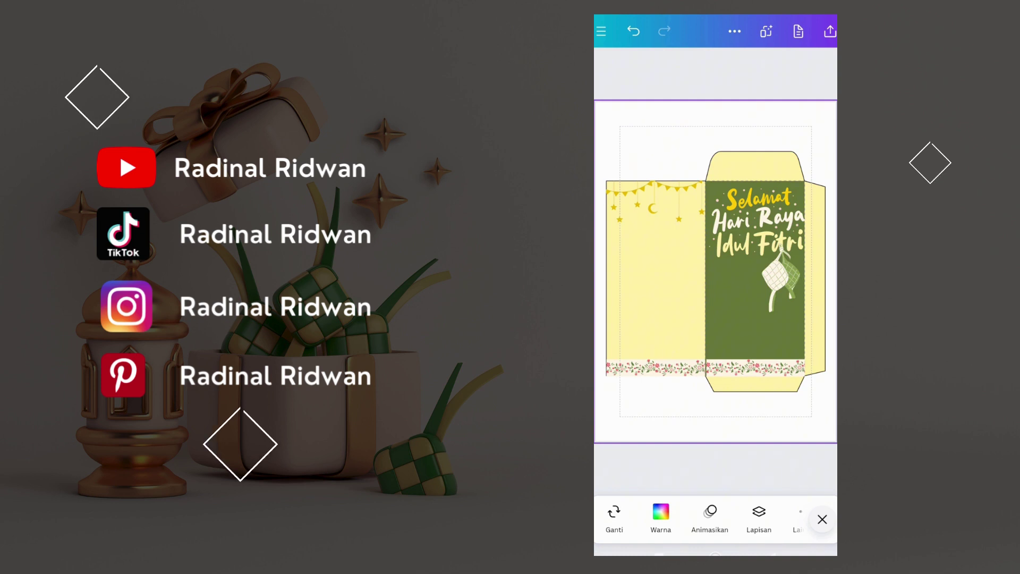
left_click(755, 368)
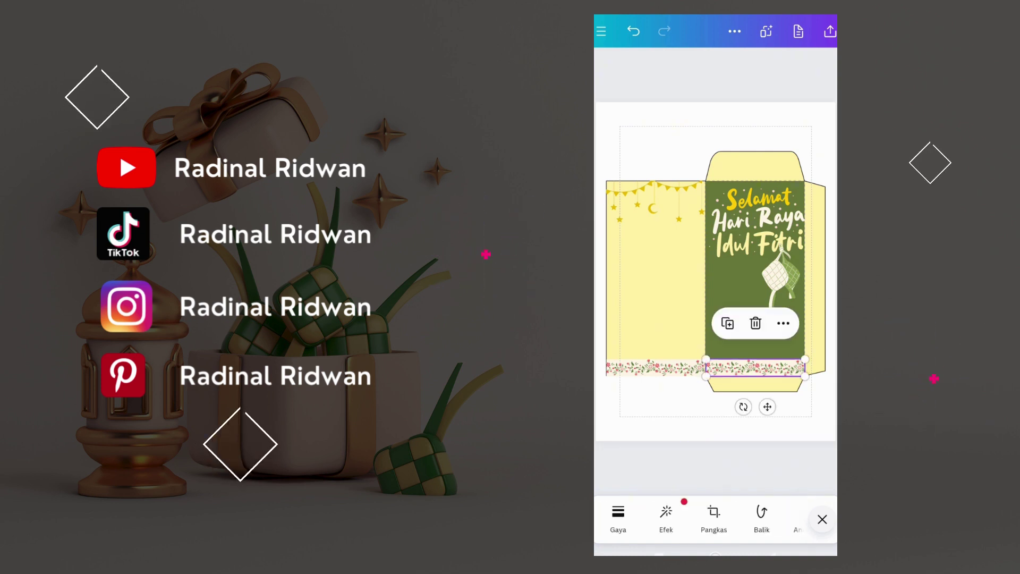
left_click(719, 518)
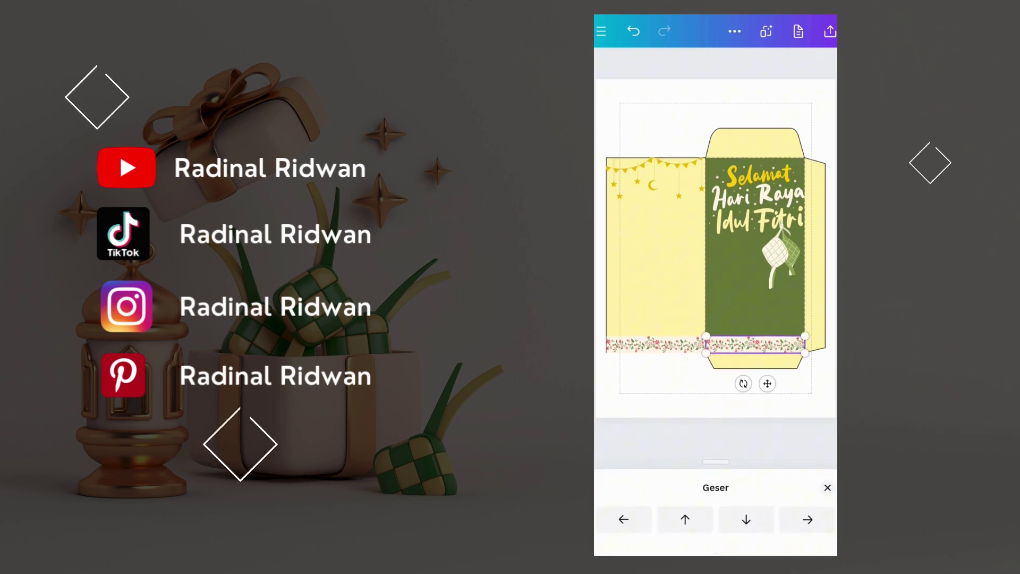
left_click(624, 519)
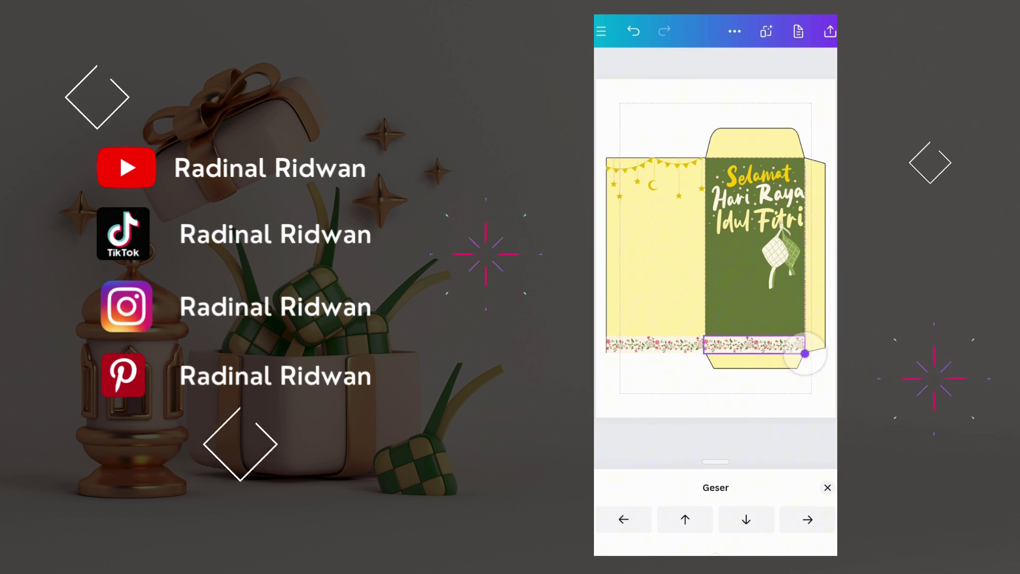
left_click(659, 388)
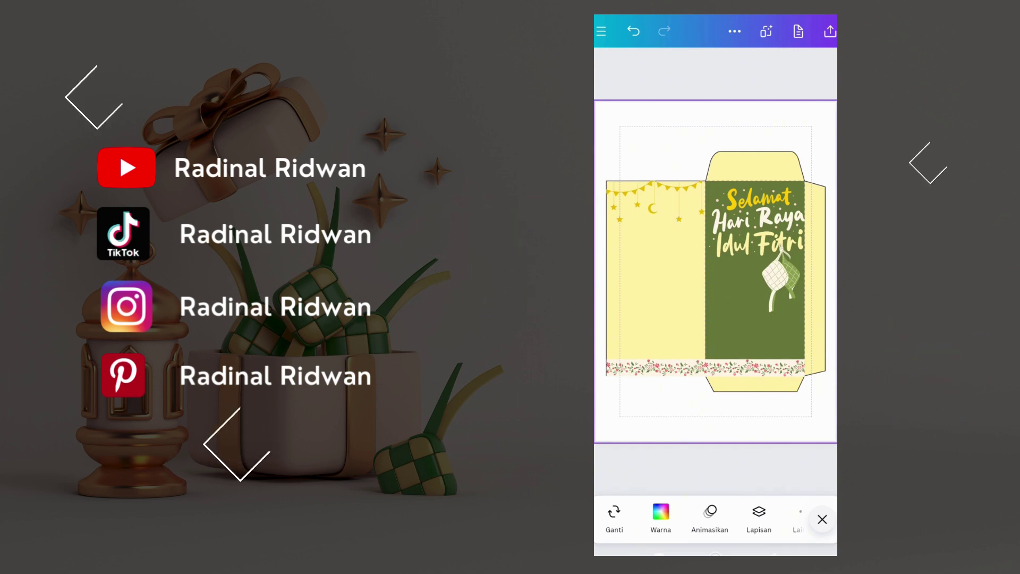
left_click(823, 519)
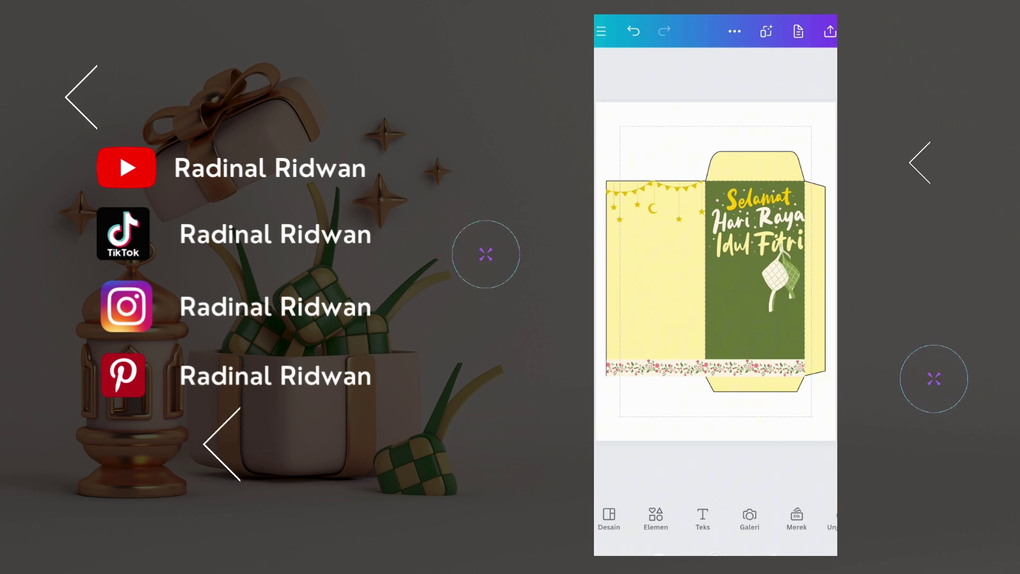
Add the halftone gradient element, recolour it green, and move it onto the green front panel
left_click(655, 518)
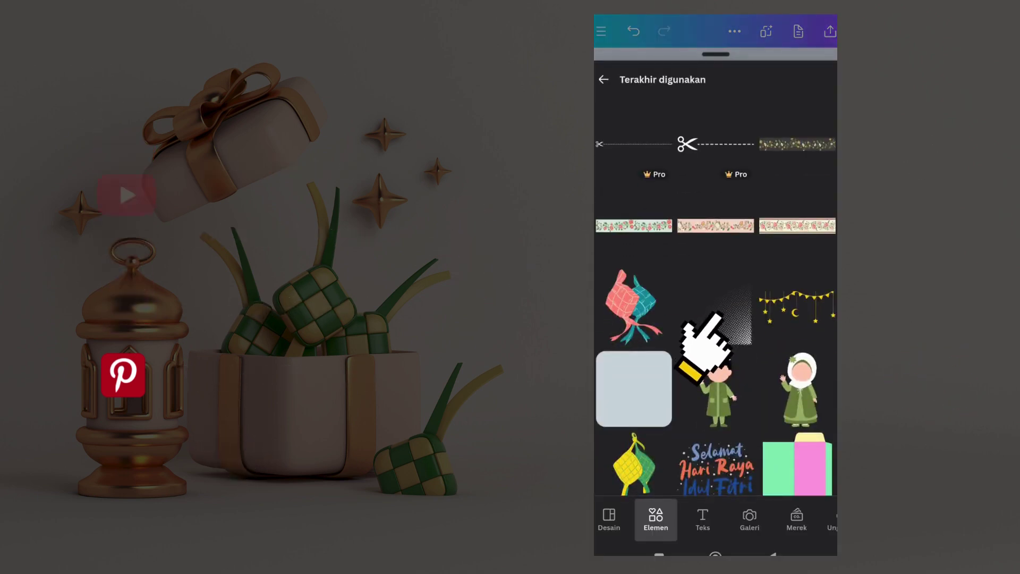
left_click(715, 319)
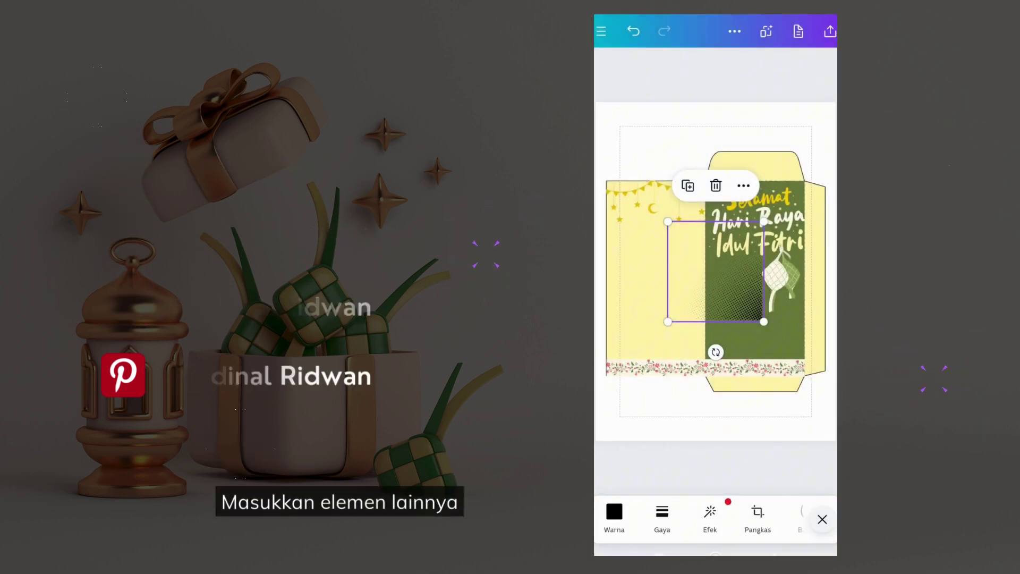
scroll(716, 271, "down", 3)
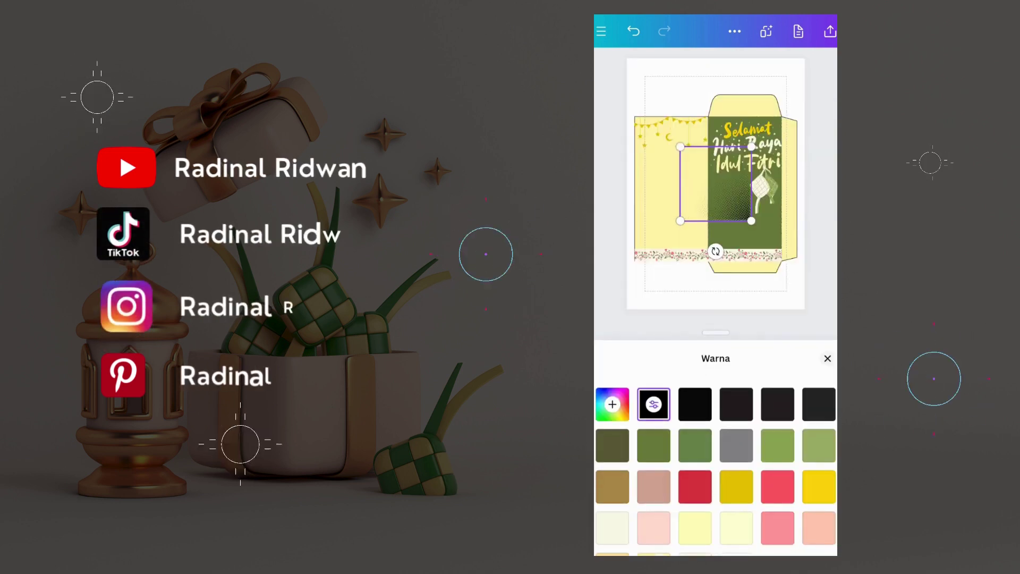
left_click(819, 445)
left_click(778, 446)
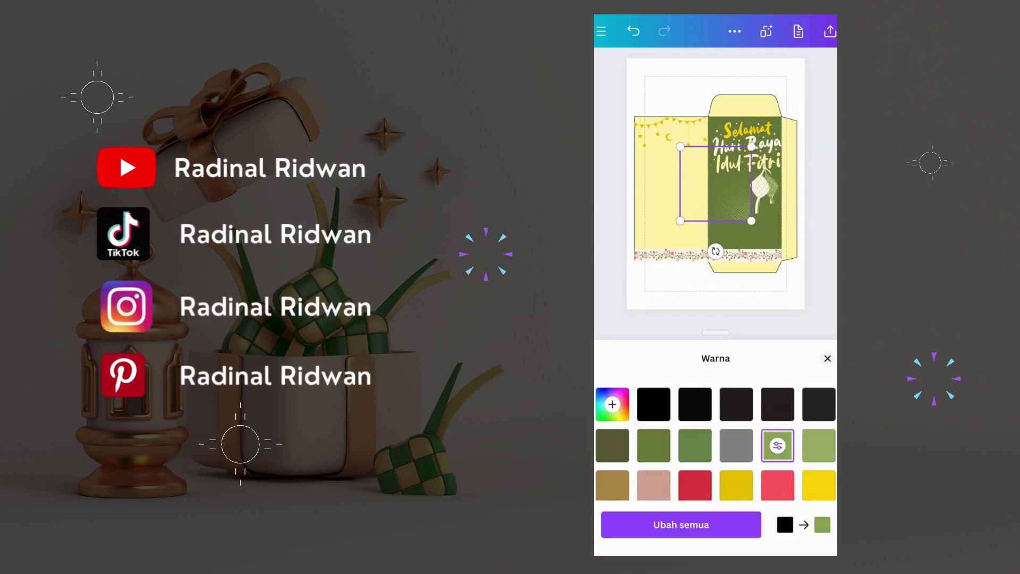
left_click(819, 446)
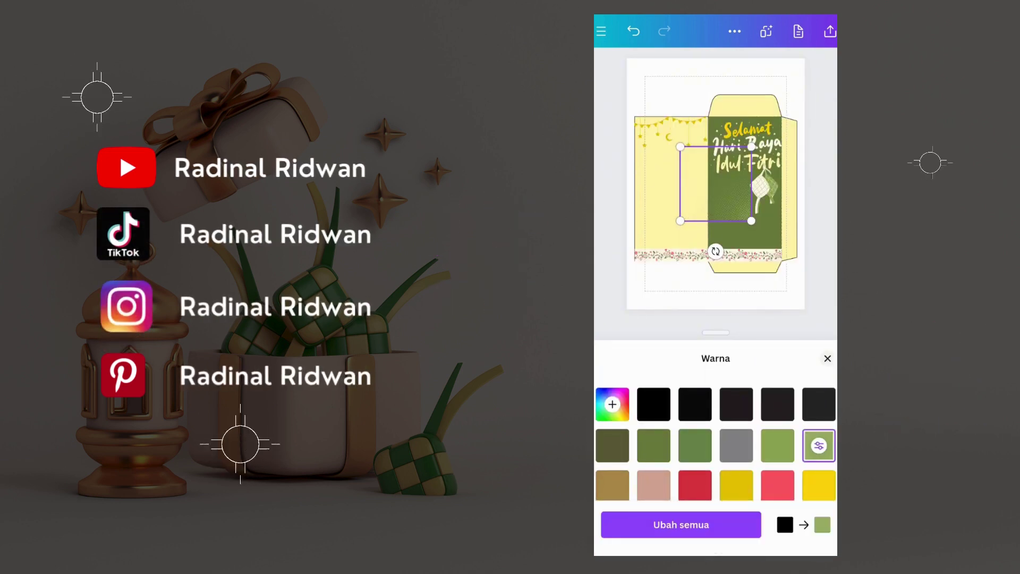
left_click_drag(716, 184, 745, 209)
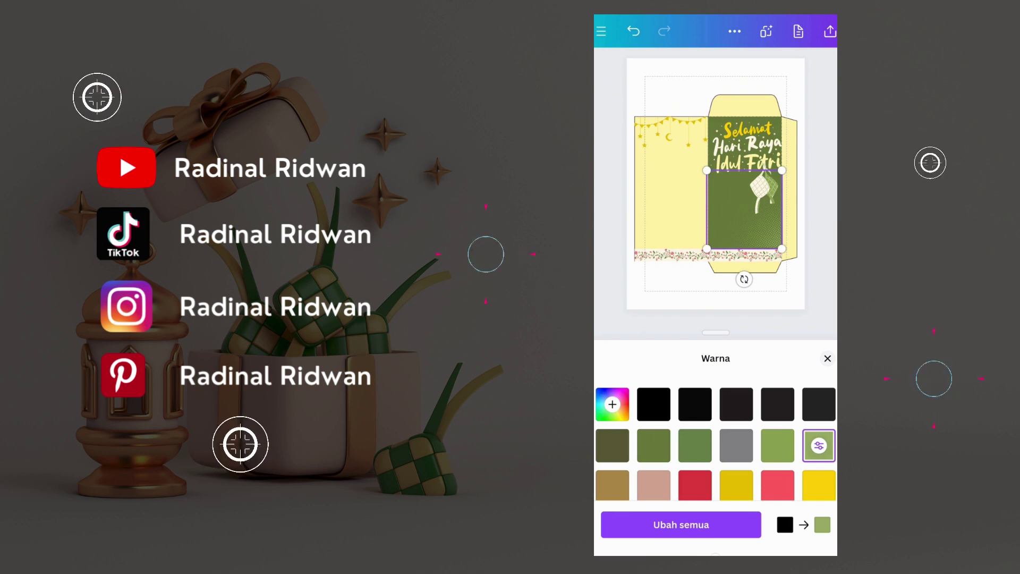
left_click(828, 358)
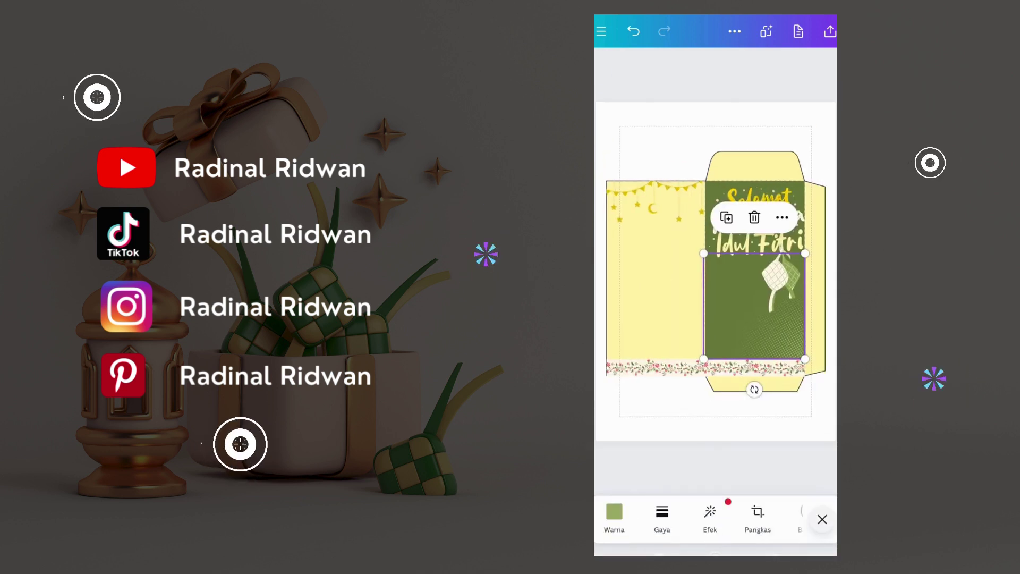
Mirror the left yellow panel horizontally and align it with the envelope's left edge
left_click(658, 301)
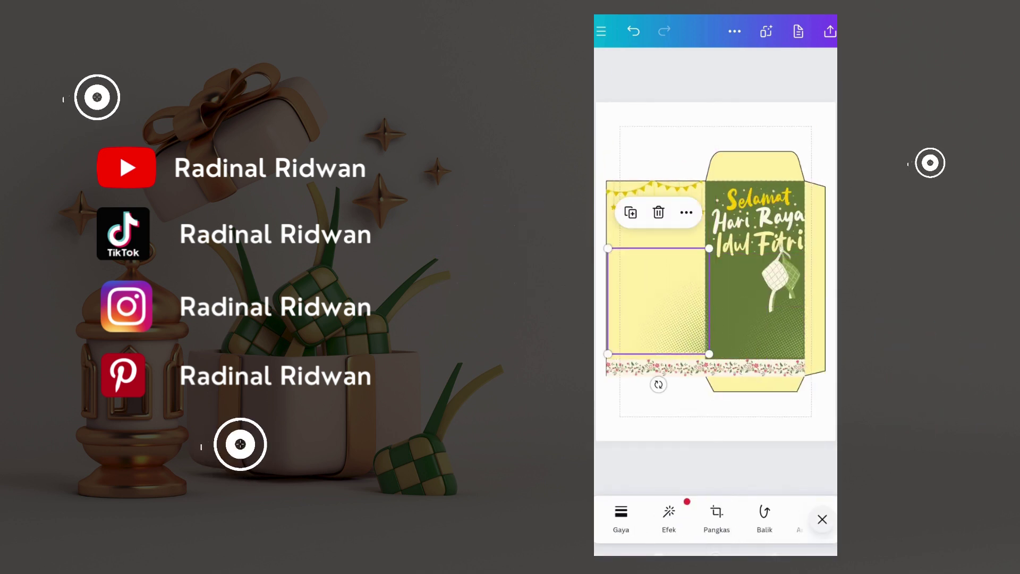
left_click(765, 516)
left_click(652, 498)
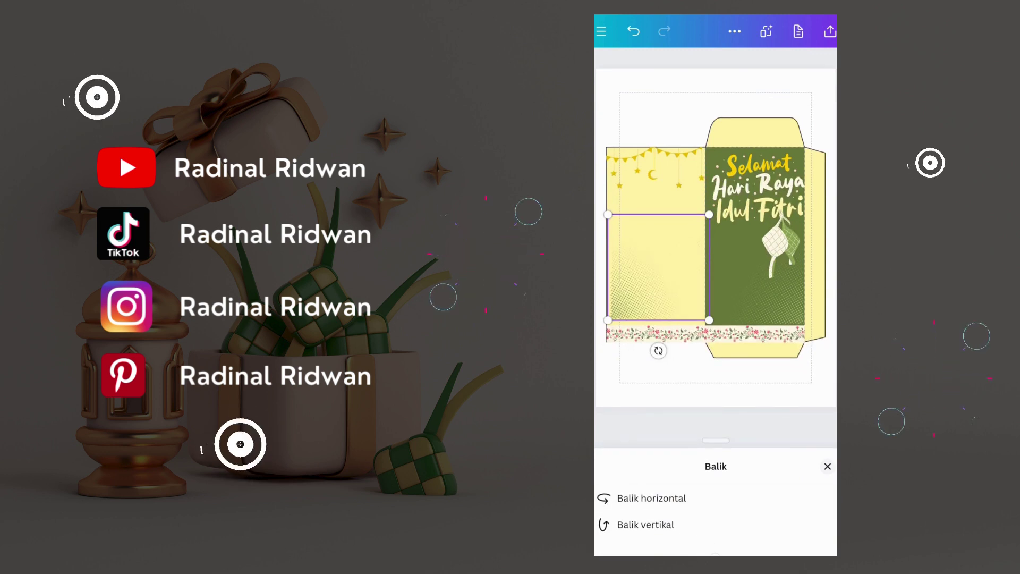
left_click(828, 466)
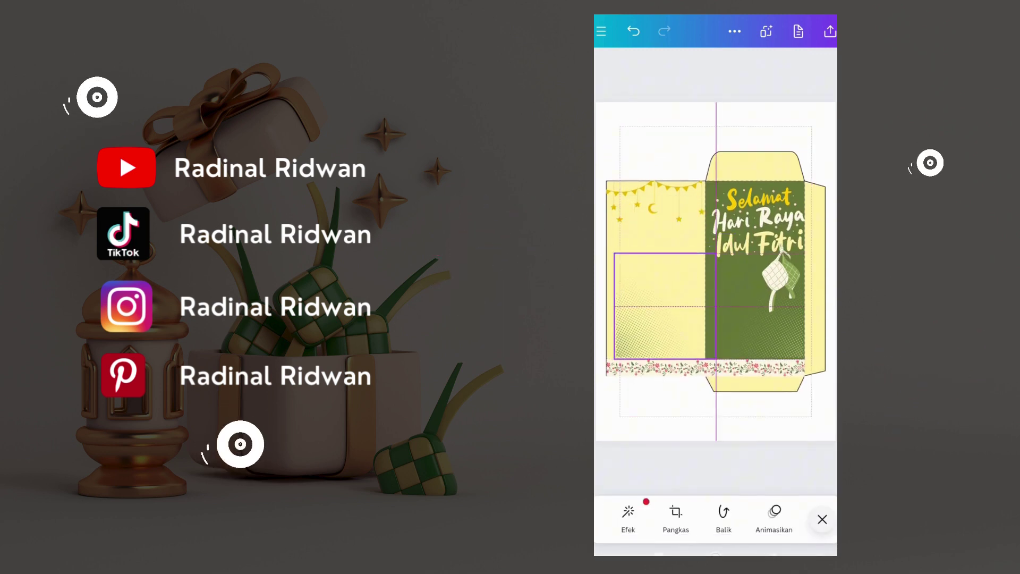
left_click_drag(671, 307, 657, 307)
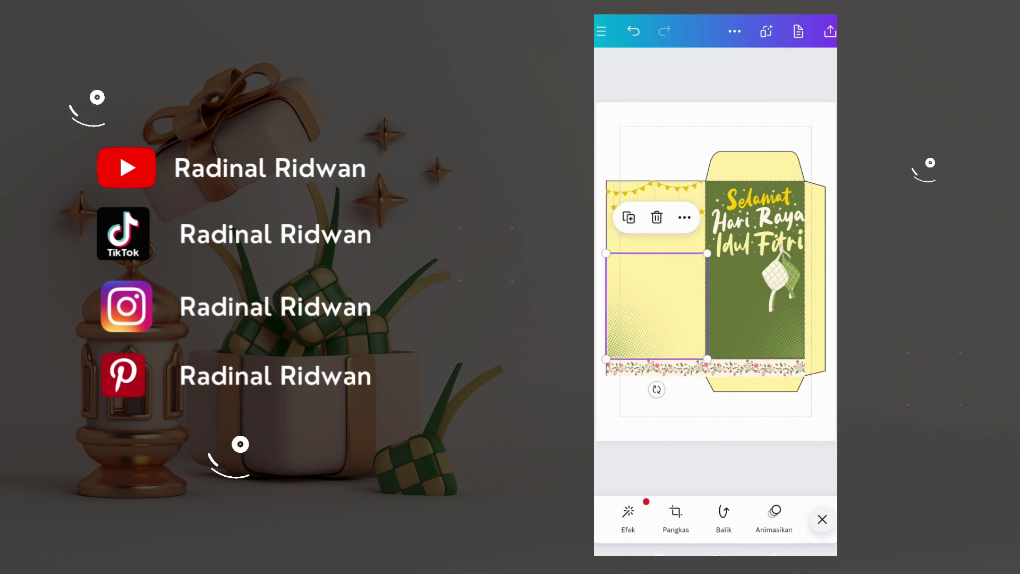
left_click(714, 428)
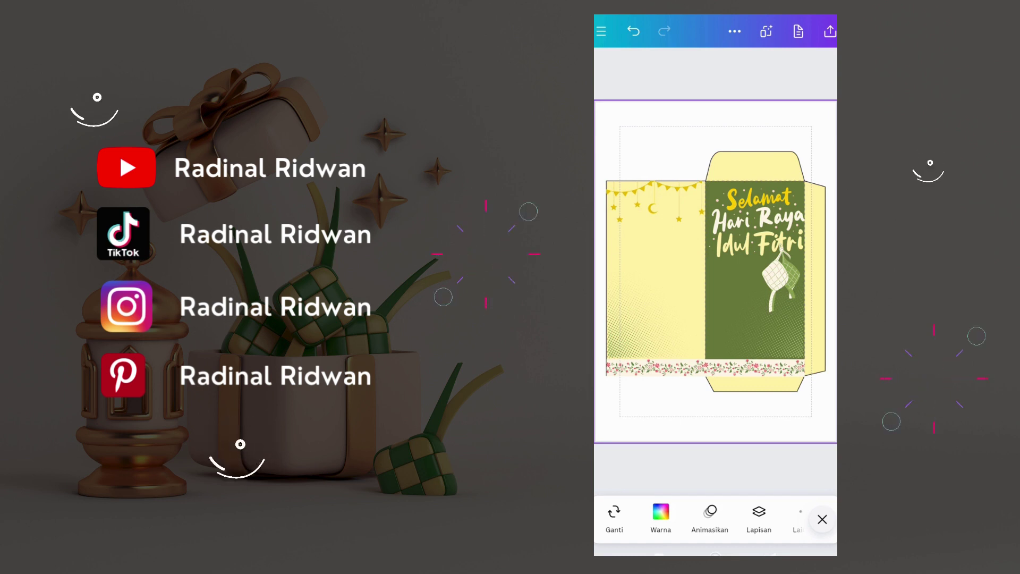
Use the Geser nudge controls to shift the green front panel slightly down and left
left_click(657, 307)
left_click_drag(770, 515, 637, 515)
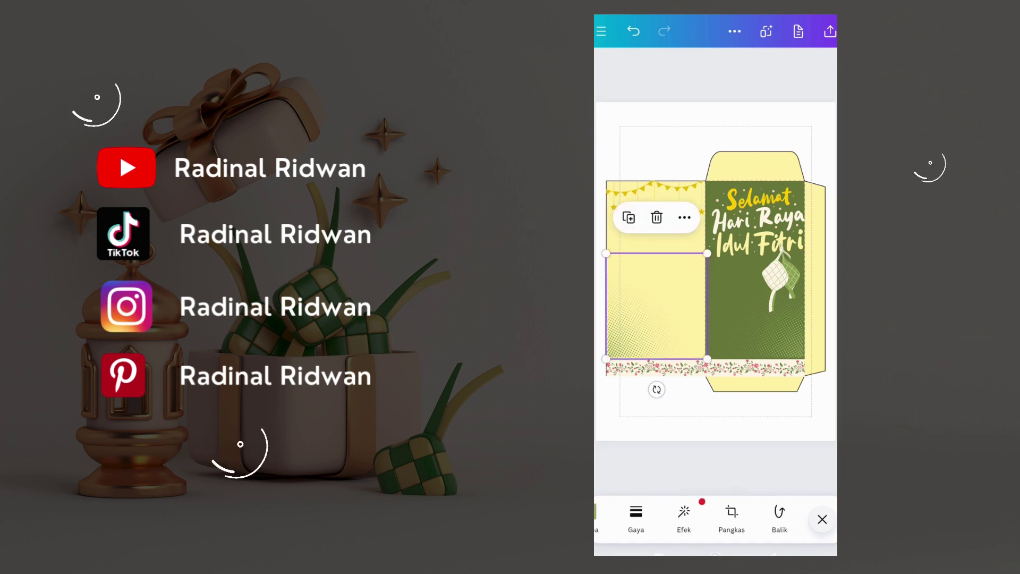
left_click_drag(771, 516, 664, 515)
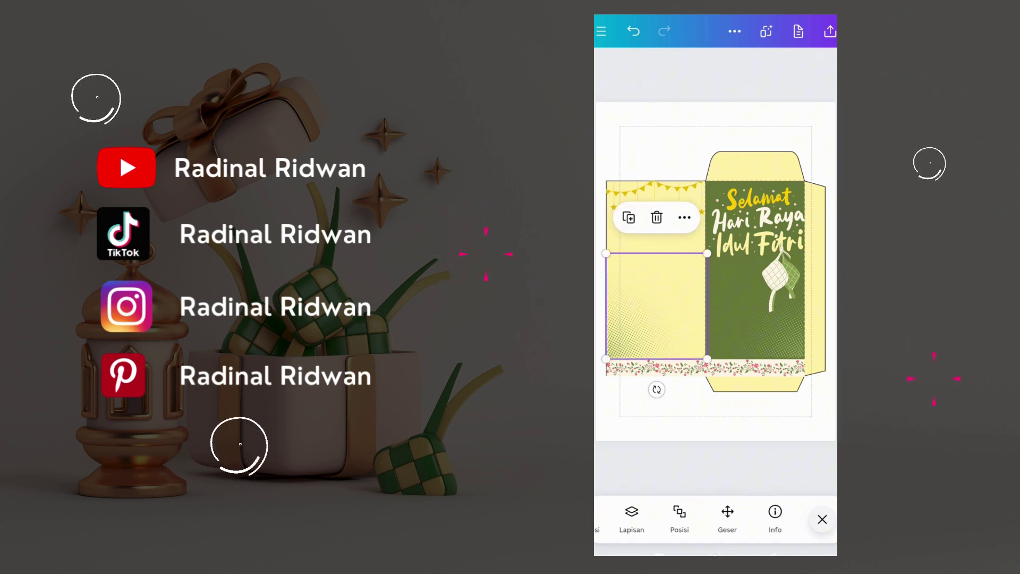
left_click(726, 513)
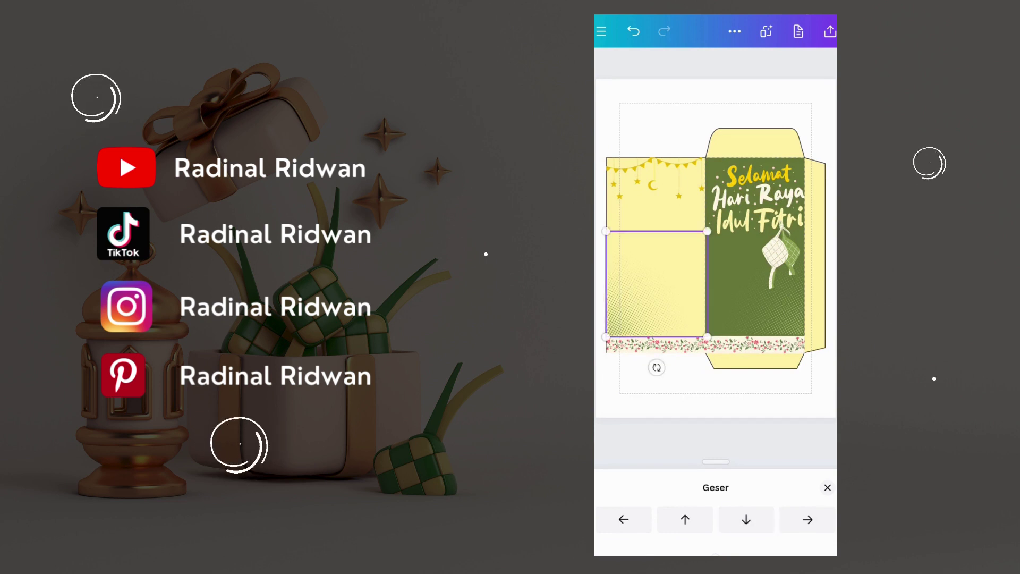
left_click(755, 287)
left_click(746, 519)
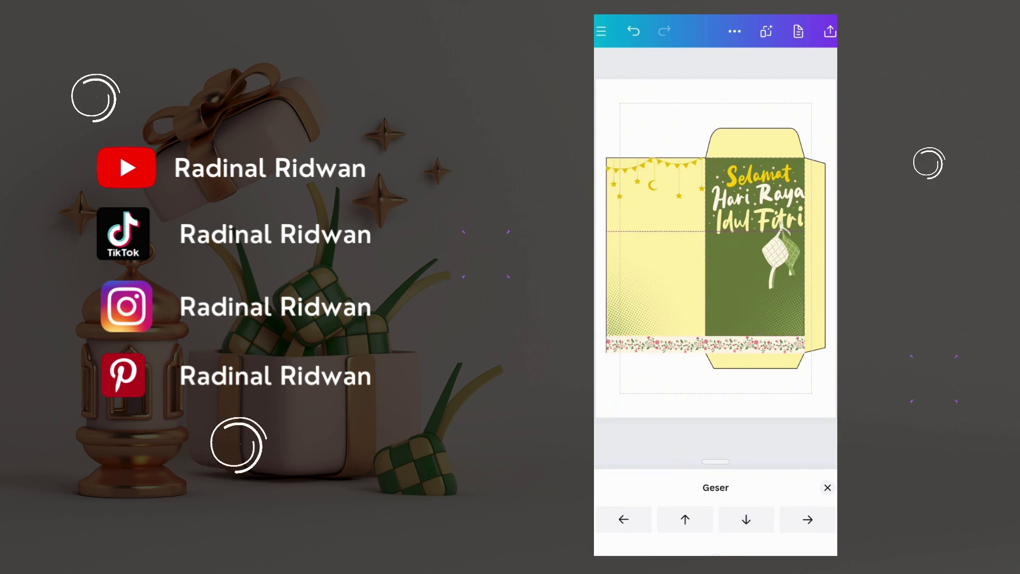
left_click(624, 519)
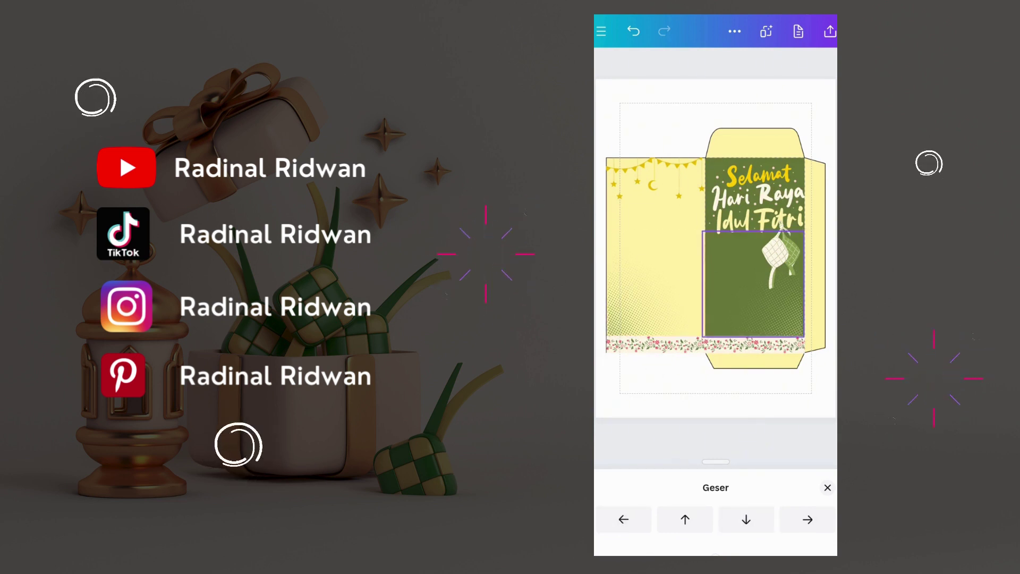
left_click(754, 368)
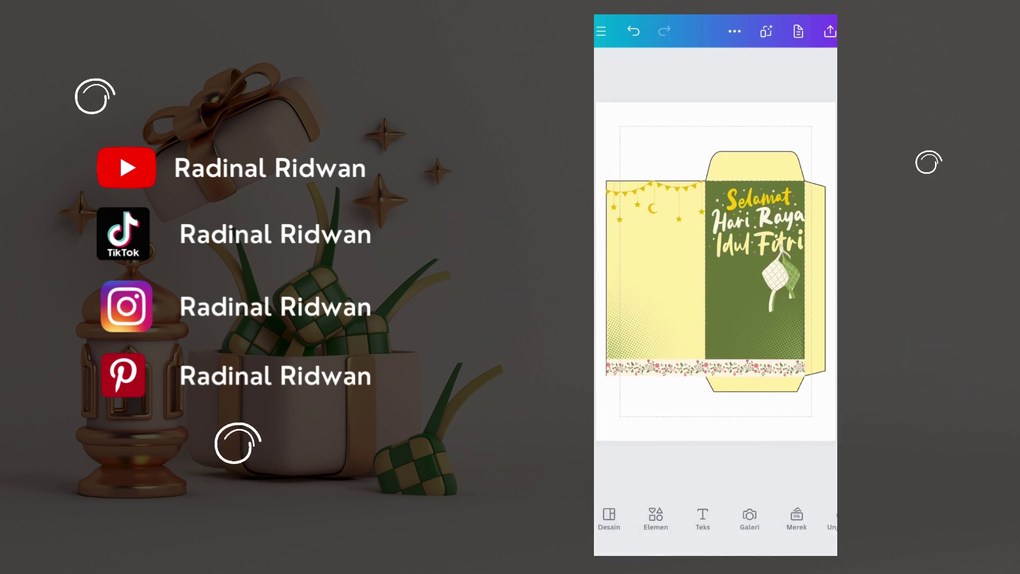
Nudge the lower green panel slightly right into line with the floral strip
left_click(754, 309)
left_click_drag(787, 518, 638, 518)
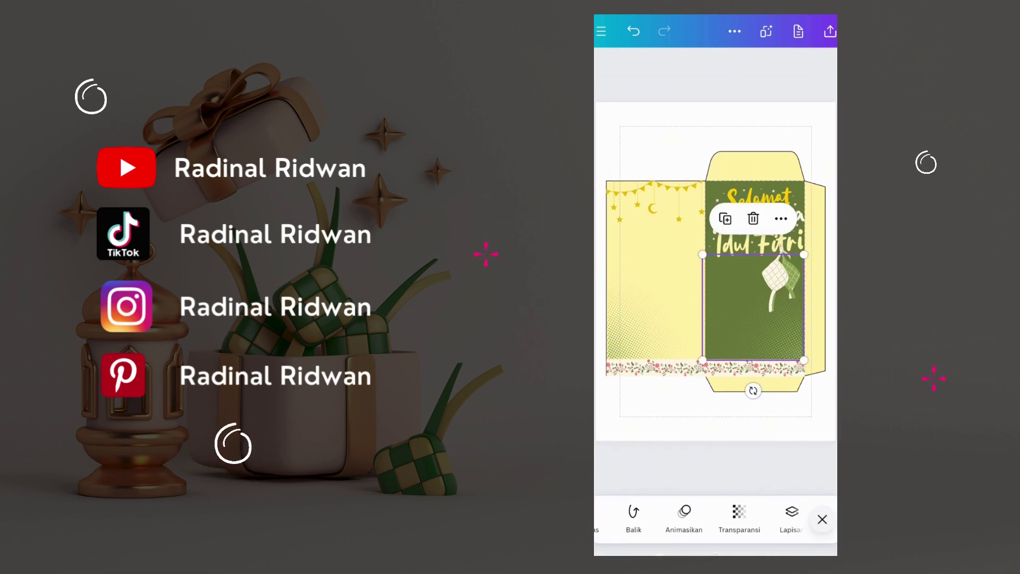
left_click_drag(744, 518, 638, 518)
left_click(769, 518)
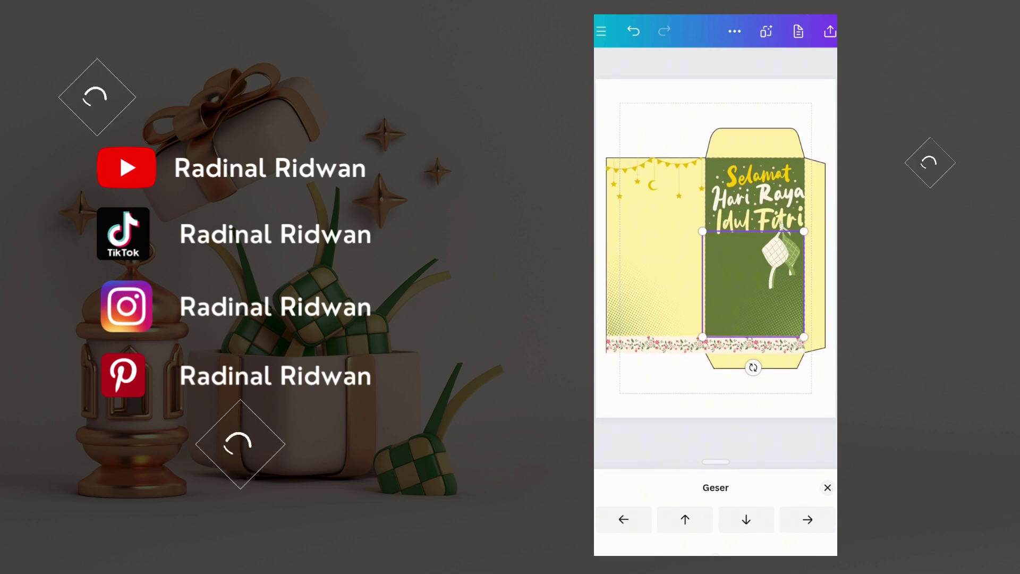
left_click(808, 519)
left_click(654, 276)
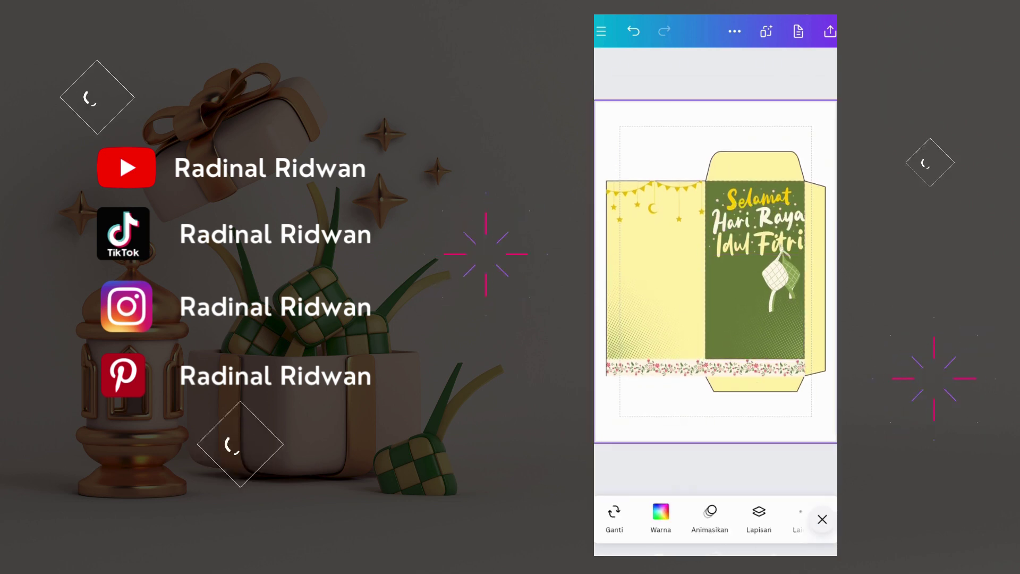
Add a rounded square and resize it into a wide bar at the bottom of the green panel
left_click(822, 519)
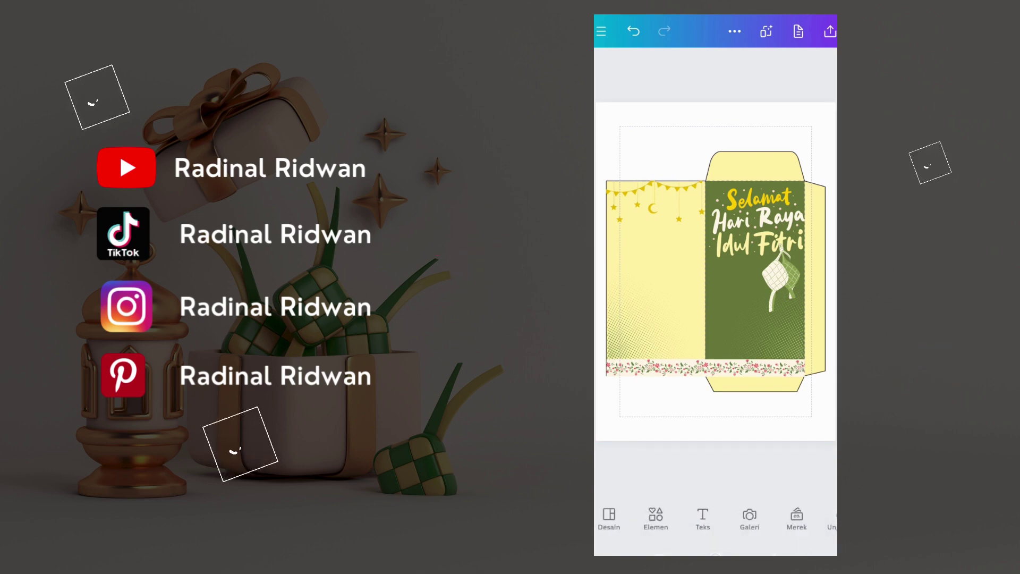
left_click(655, 516)
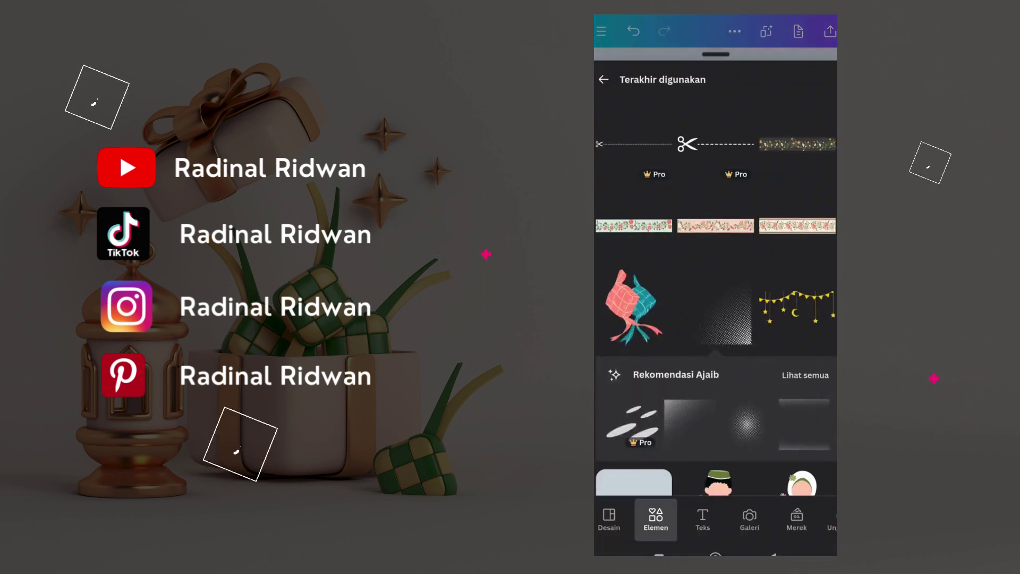
scroll(716, 319, "down", 3)
left_click(634, 371)
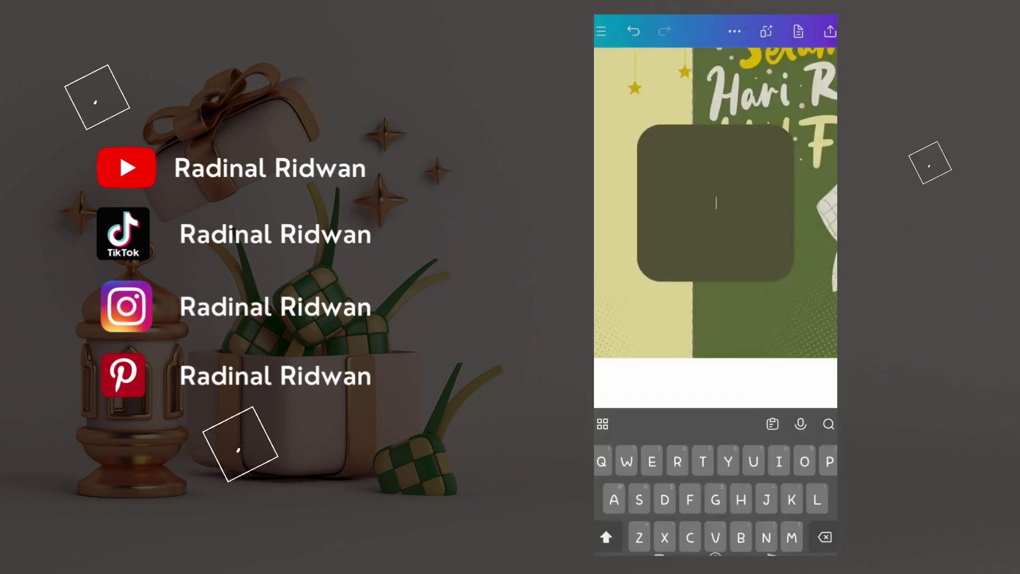
left_click(776, 250)
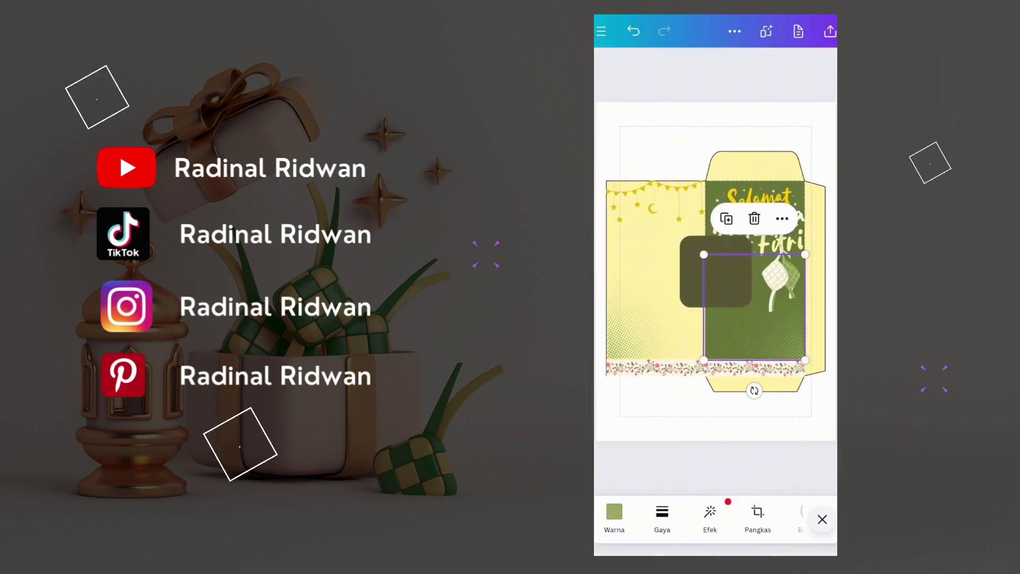
left_click(707, 256)
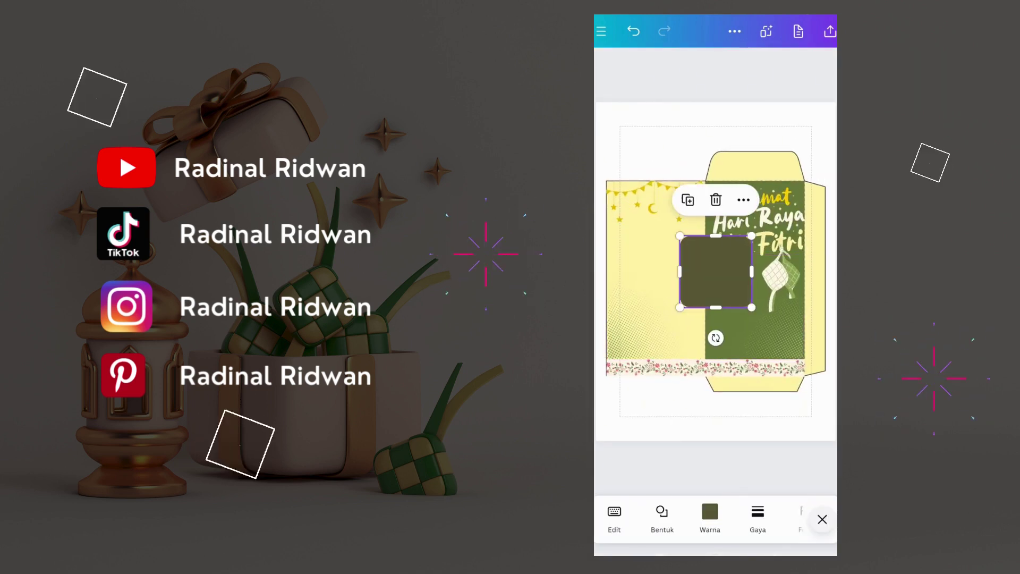
left_click_drag(716, 307, 736, 260)
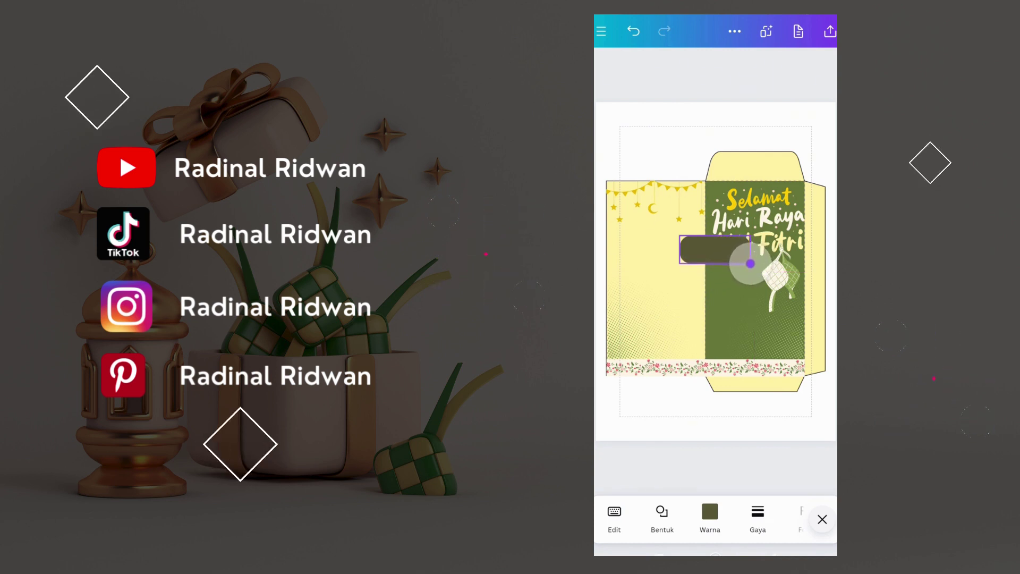
left_click_drag(739, 262, 774, 346)
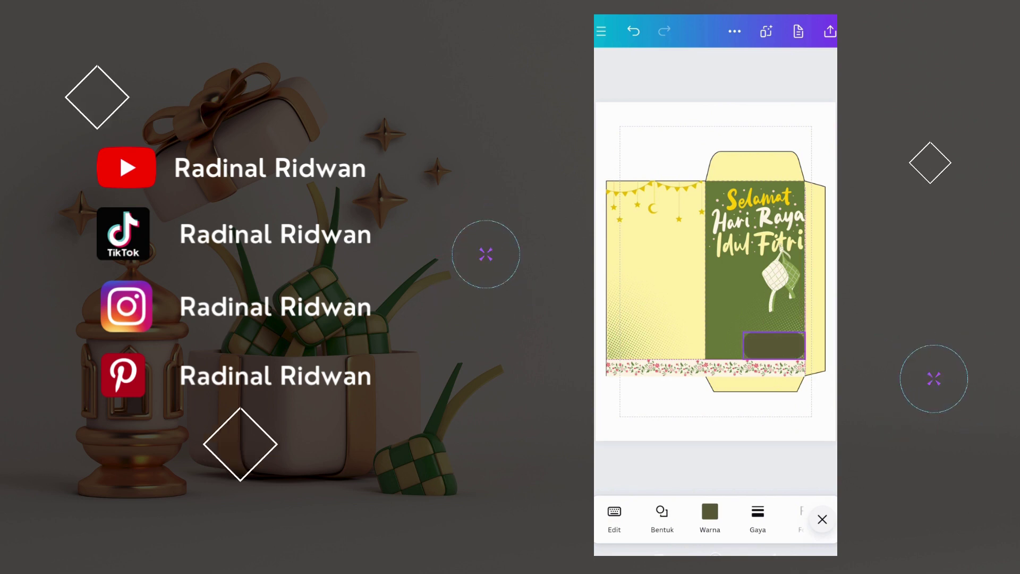
left_click_drag(774, 346, 774, 341)
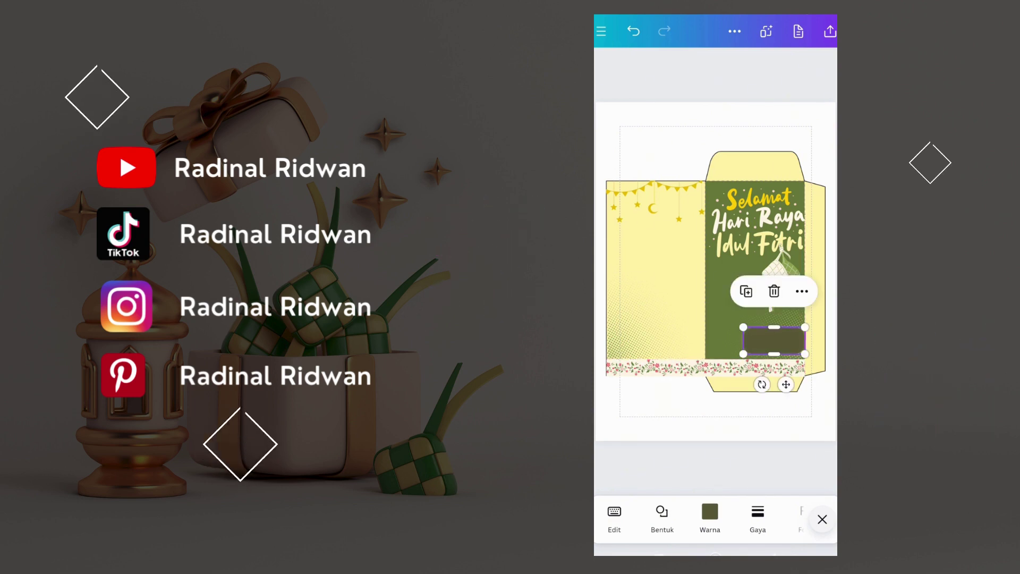
left_click_drag(744, 353, 749, 352)
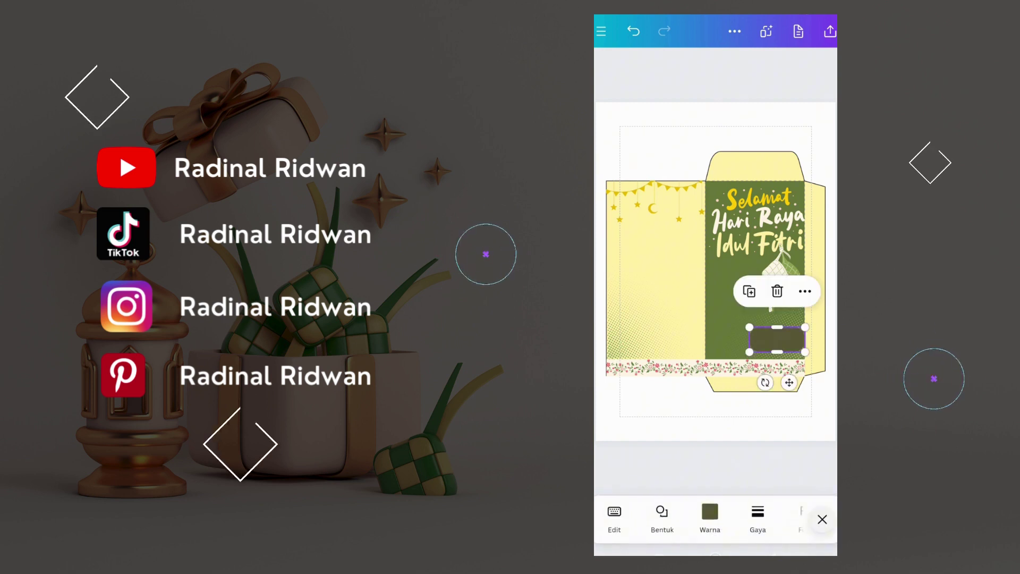
left_click_drag(777, 339, 772, 358)
Colour the rounded bar pale yellow
left_click(710, 516)
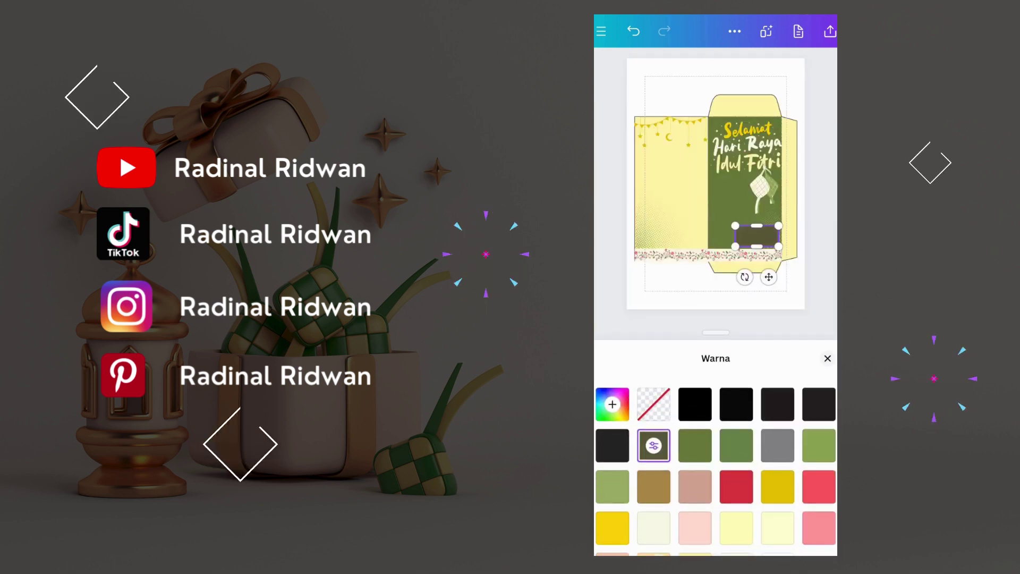
scroll(716, 452, "down", 2)
left_click(695, 494)
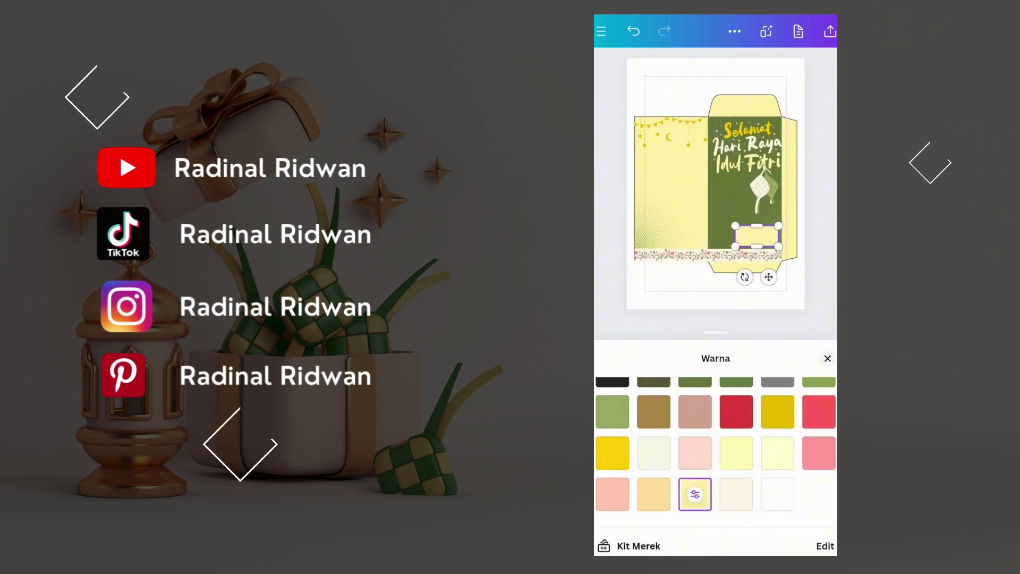
left_click(828, 358)
Add the hijab girl sticker from recently used elements, then click through the greeting and green panel layers
left_click(716, 467)
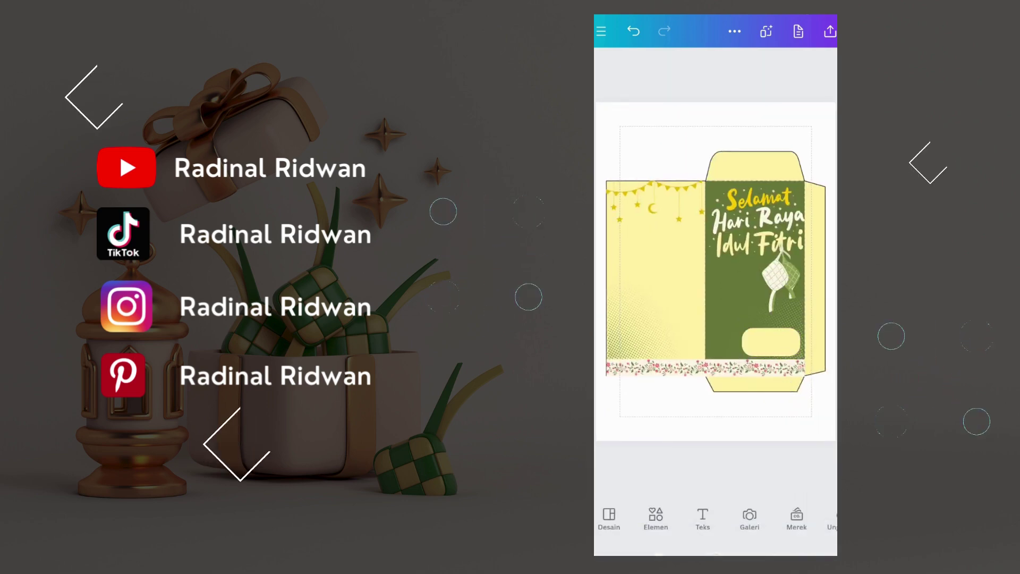
left_click(656, 516)
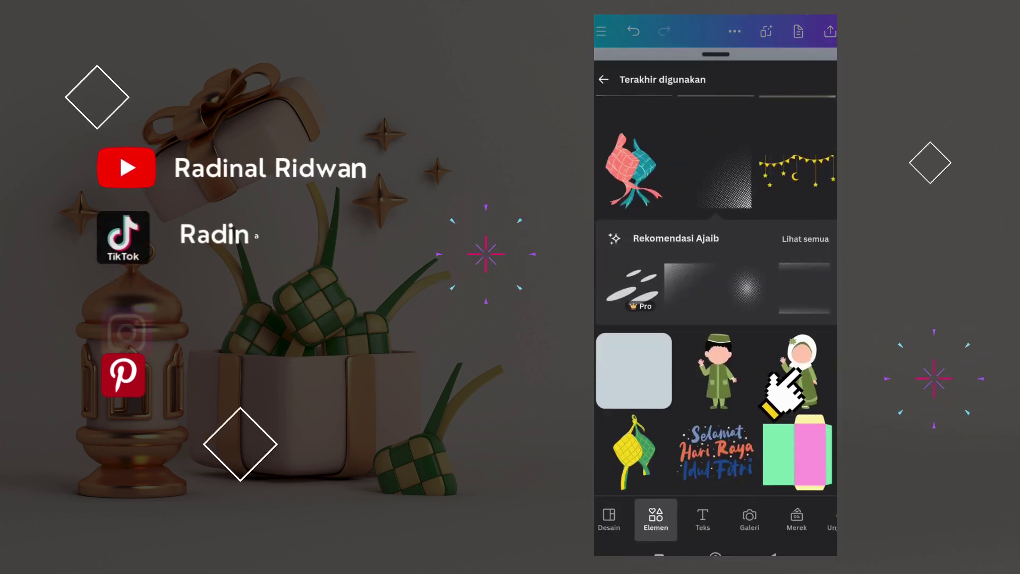
left_click(800, 368)
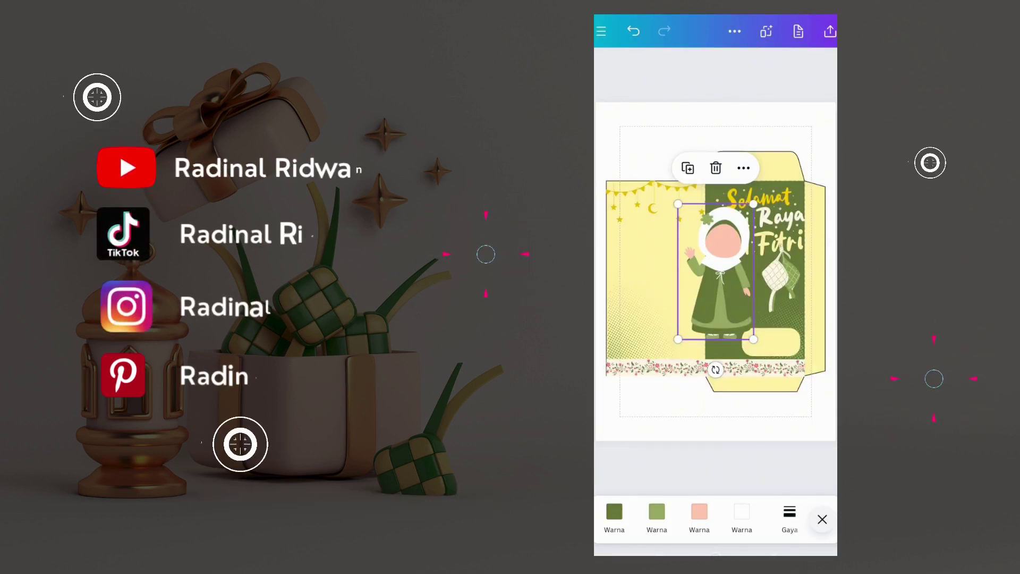
left_click(765, 217)
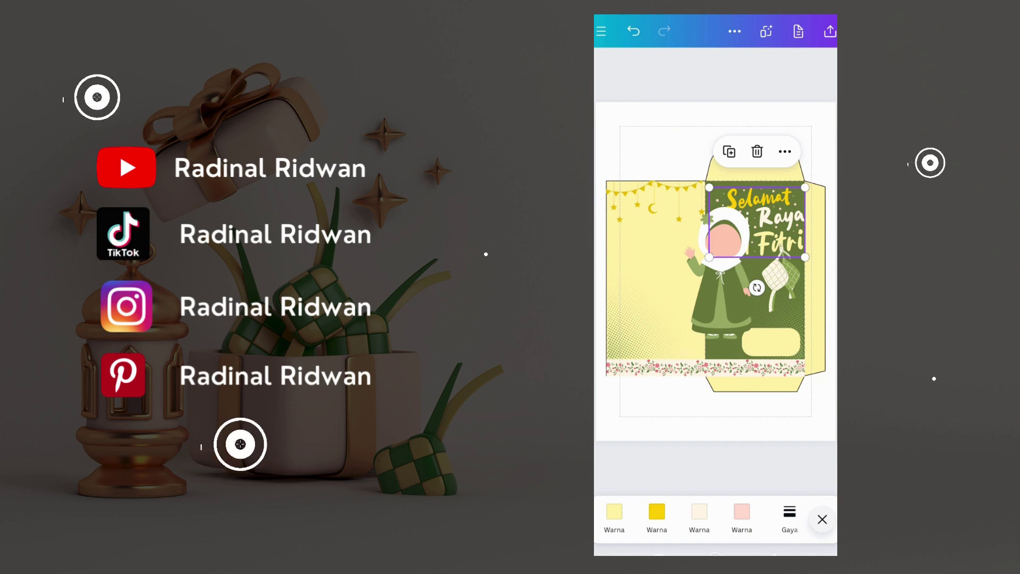
left_click(755, 308)
left_click(770, 223)
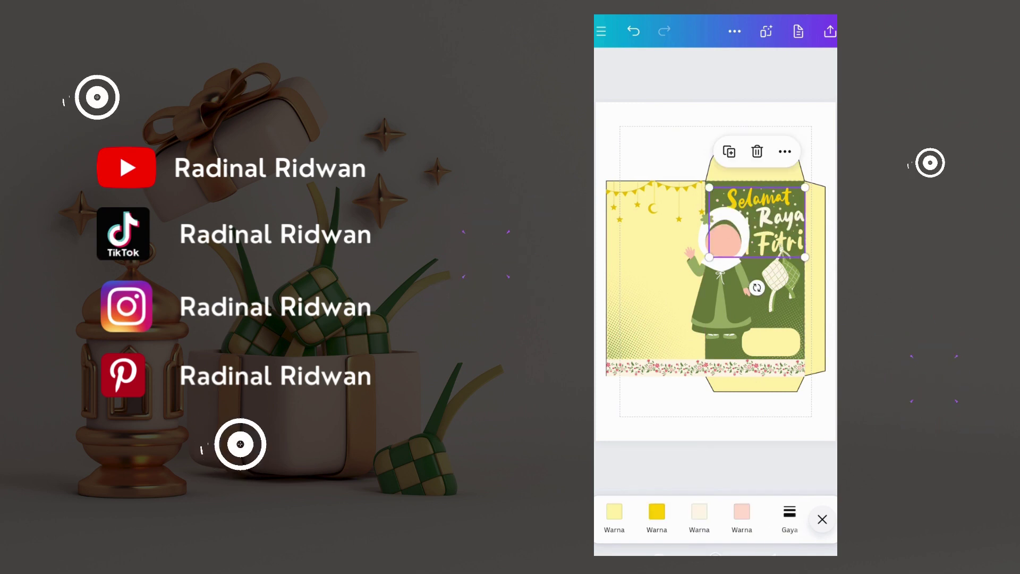
Recolour the envelope's green front panel with the dark olive swatch, then select the girl figure
left_click(653, 308)
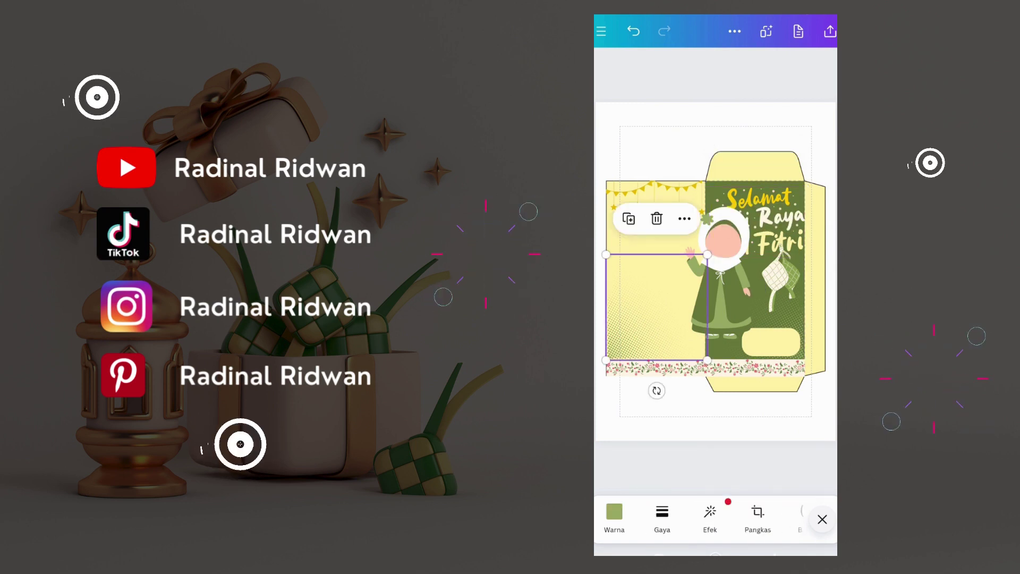
left_click(754, 167)
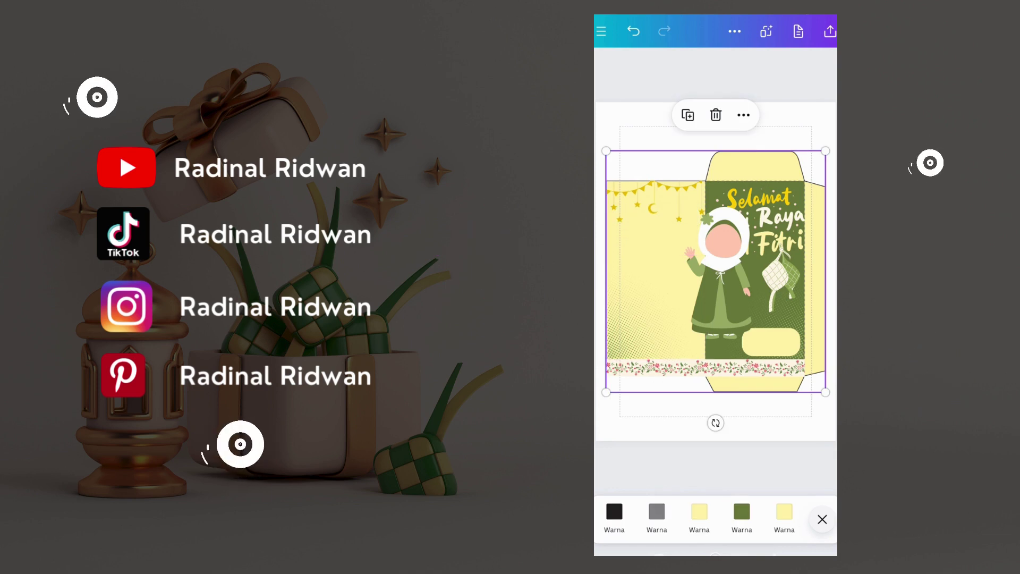
left_click(742, 511)
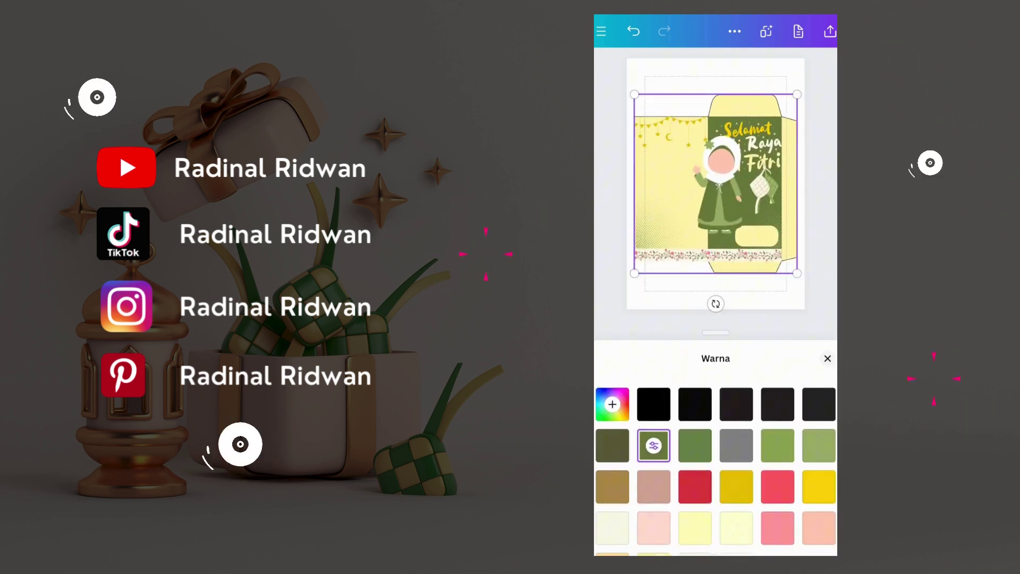
left_click(613, 446)
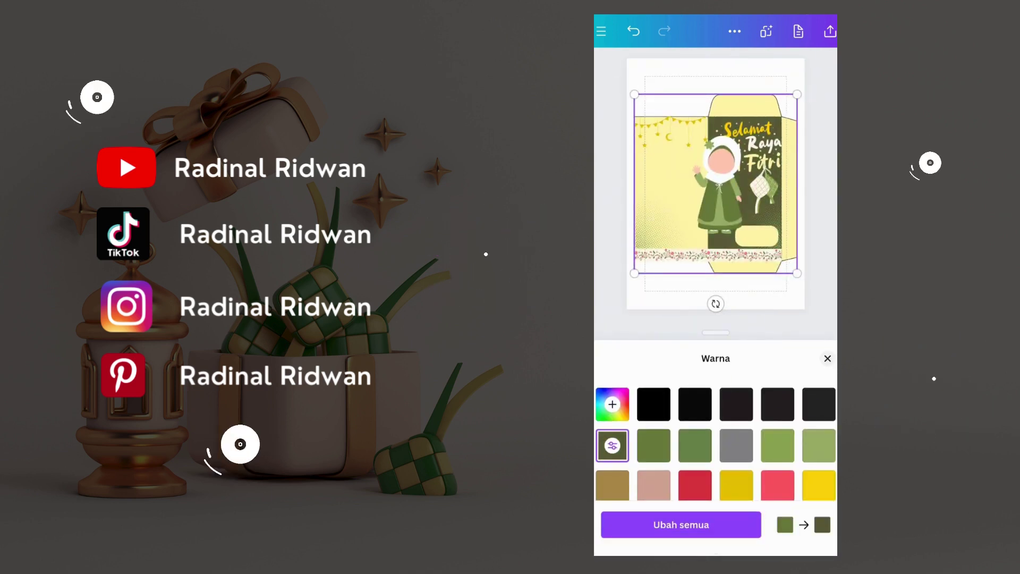
left_click(827, 359)
left_click(716, 468)
left_click(718, 277)
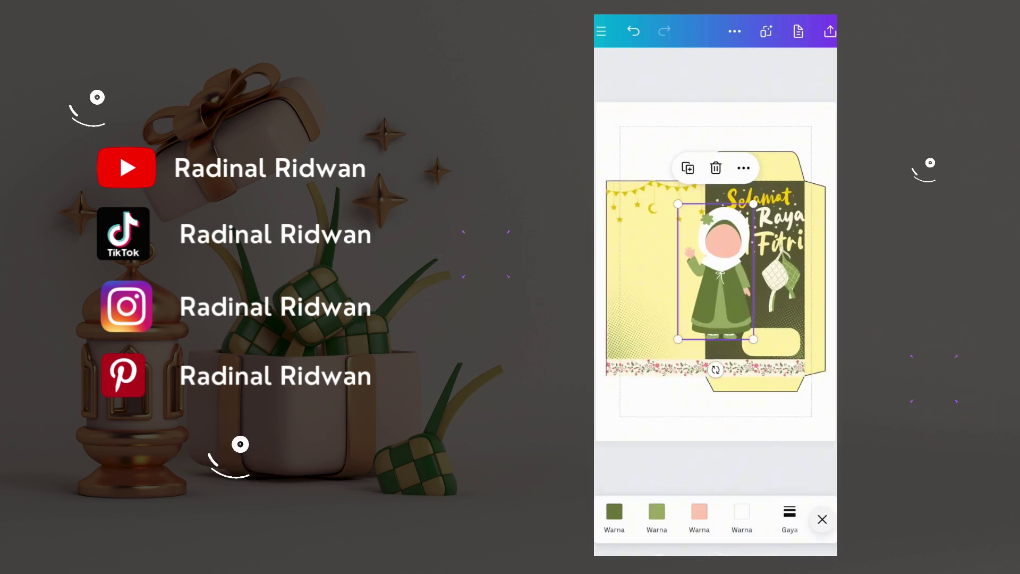
Flip the girl horizontally, shrink her, and place her under Idul Fitri on the dark panel
left_click_drag(770, 513, 638, 513)
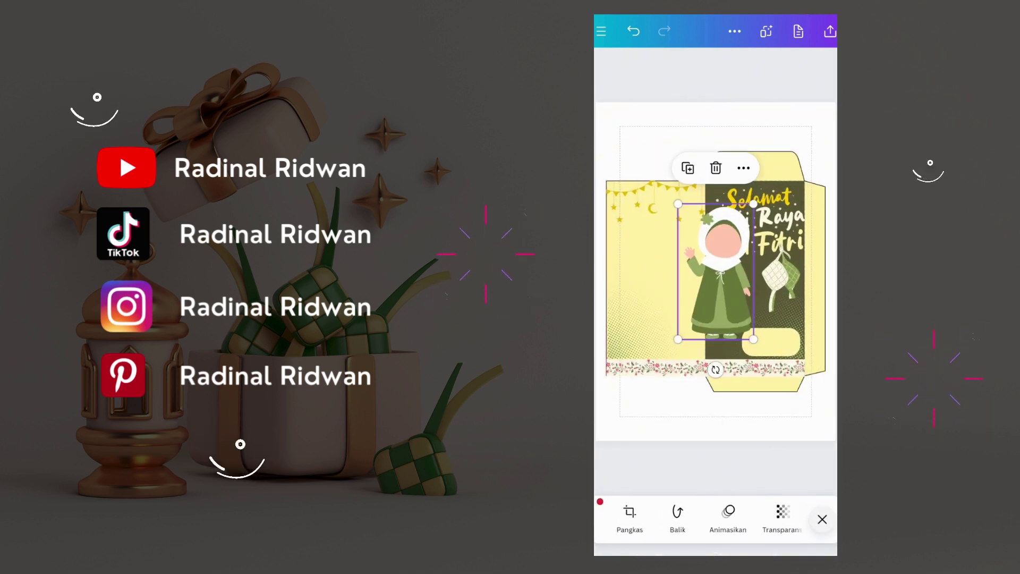
left_click(681, 512)
left_click(652, 503)
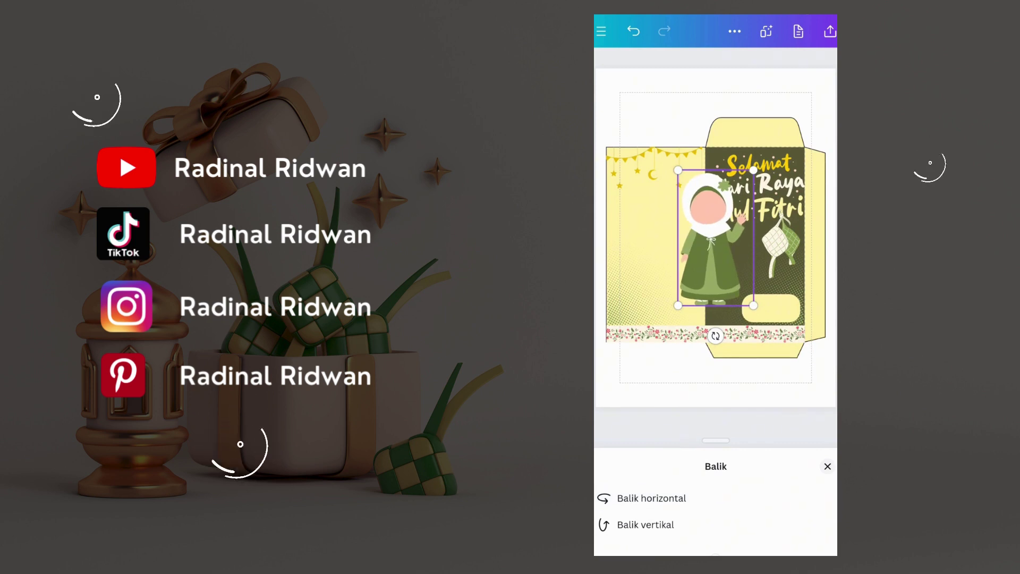
left_click(827, 472)
left_click_drag(753, 205, 730, 247)
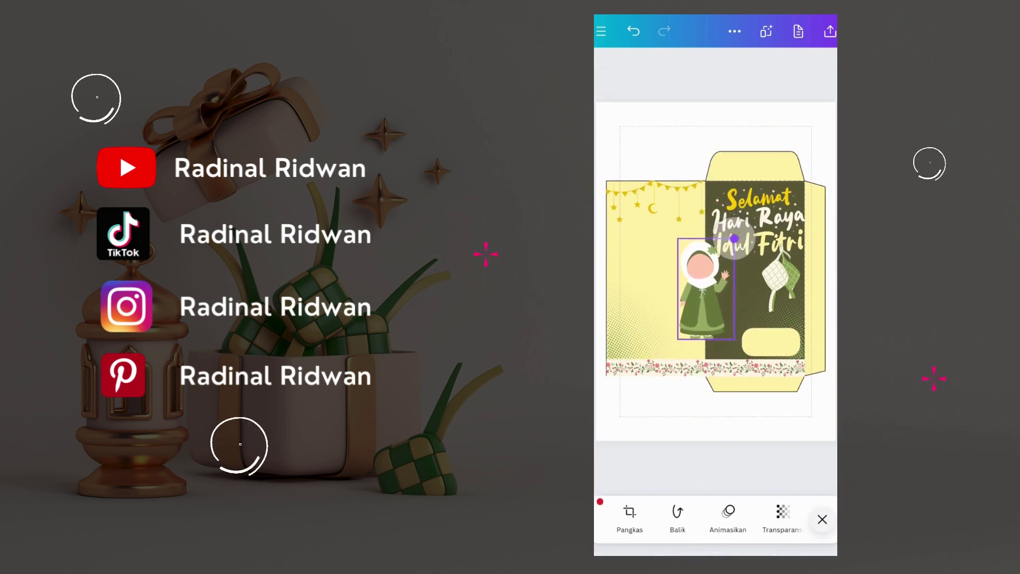
left_click_drag(702, 297, 728, 317)
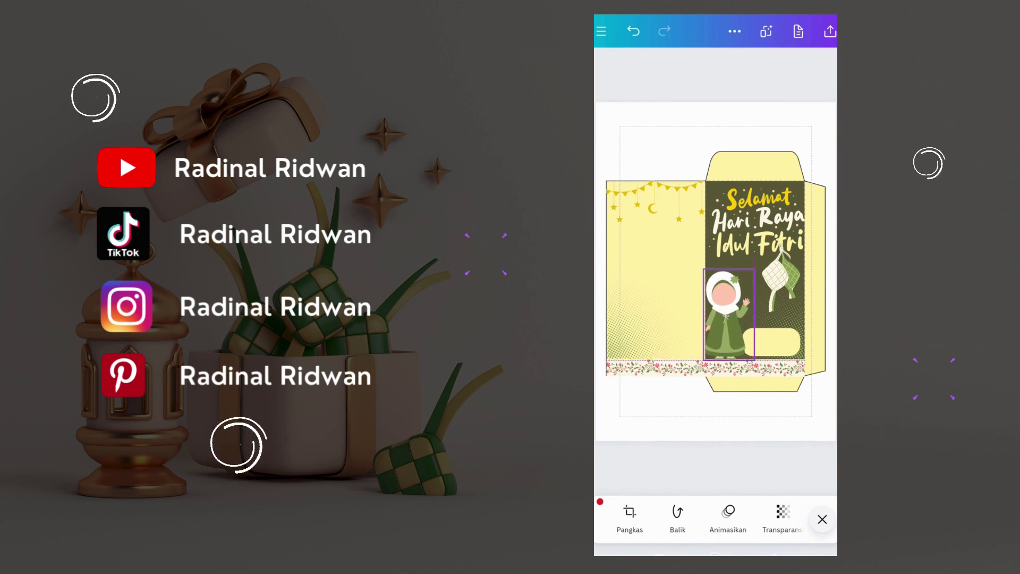
Move the yellow label box to the panel's right edge, resize the girl, and shrink the box
left_click(771, 342)
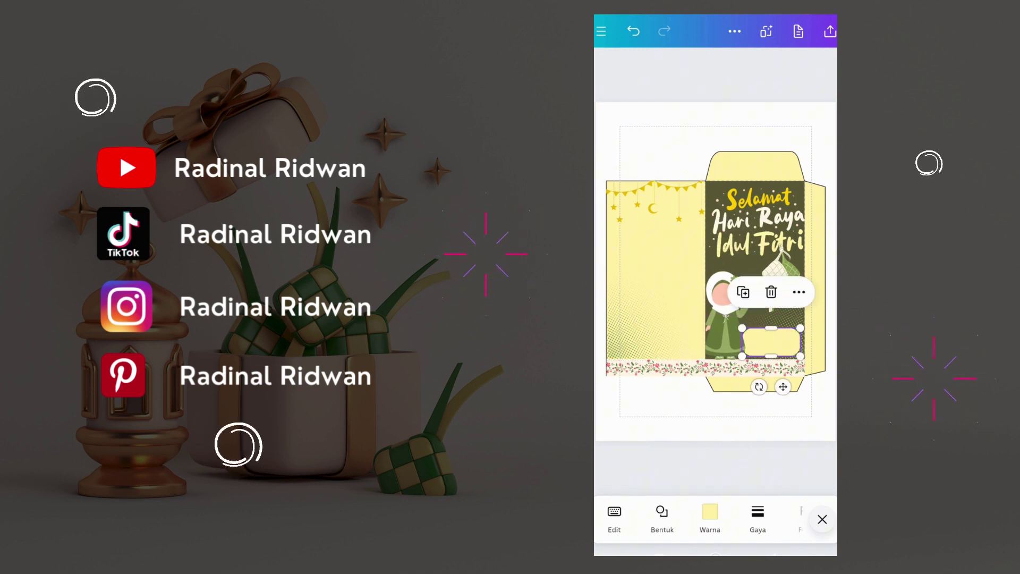
left_click_drag(771, 342, 776, 335)
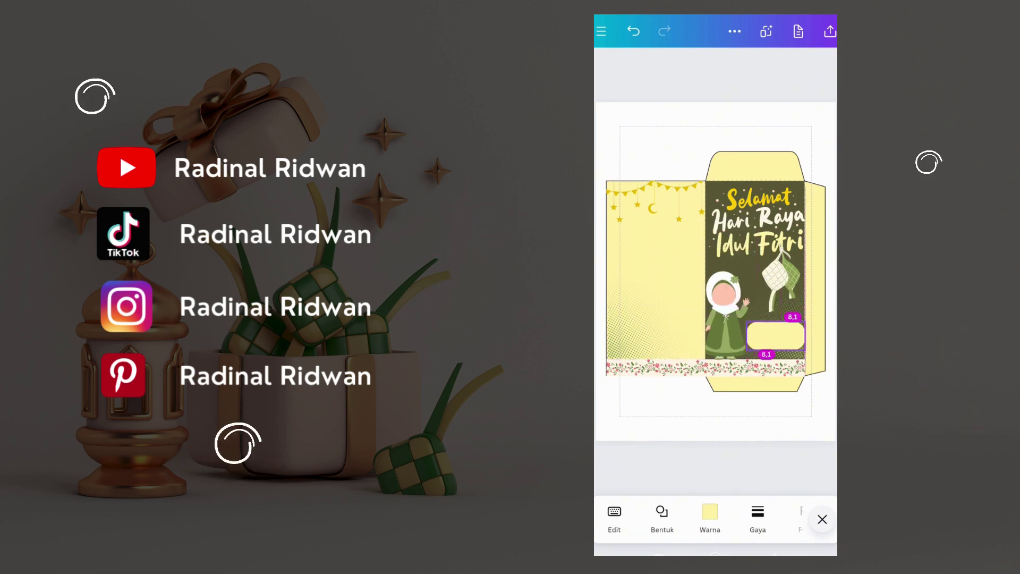
left_click(727, 313)
left_click_drag(754, 270, 761, 257)
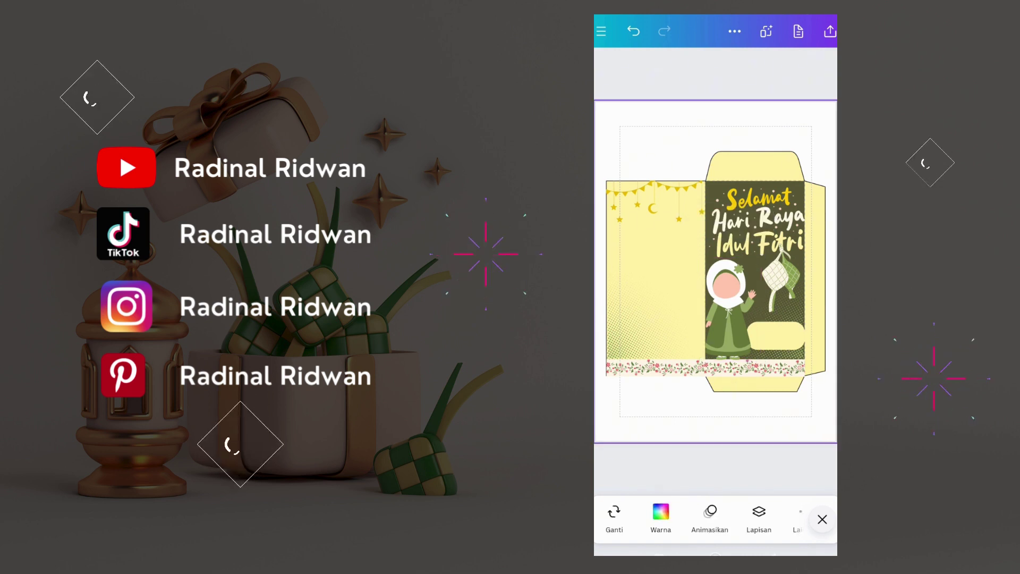
left_click(776, 336)
left_click_drag(805, 350, 779, 336)
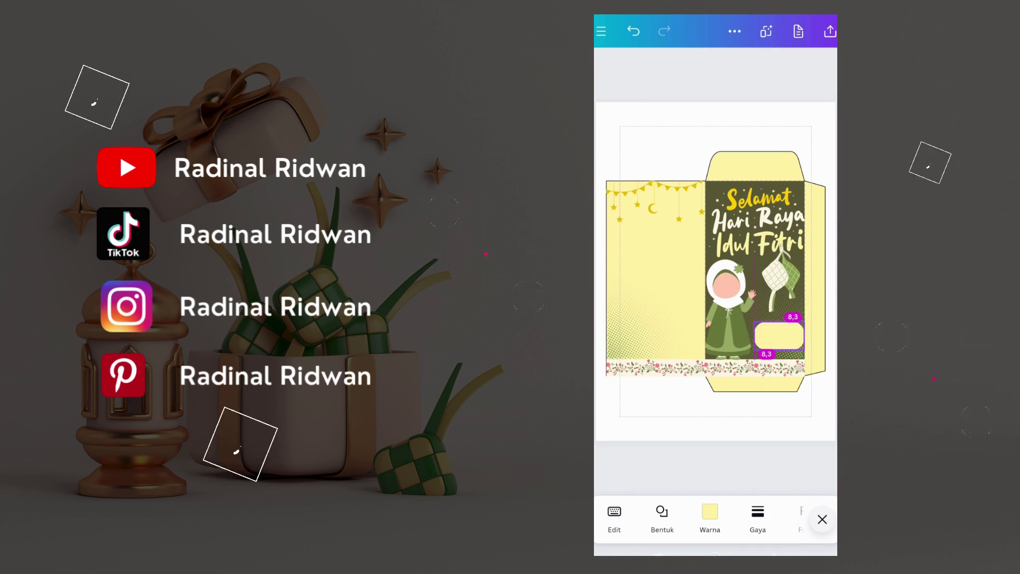
left_click(659, 404)
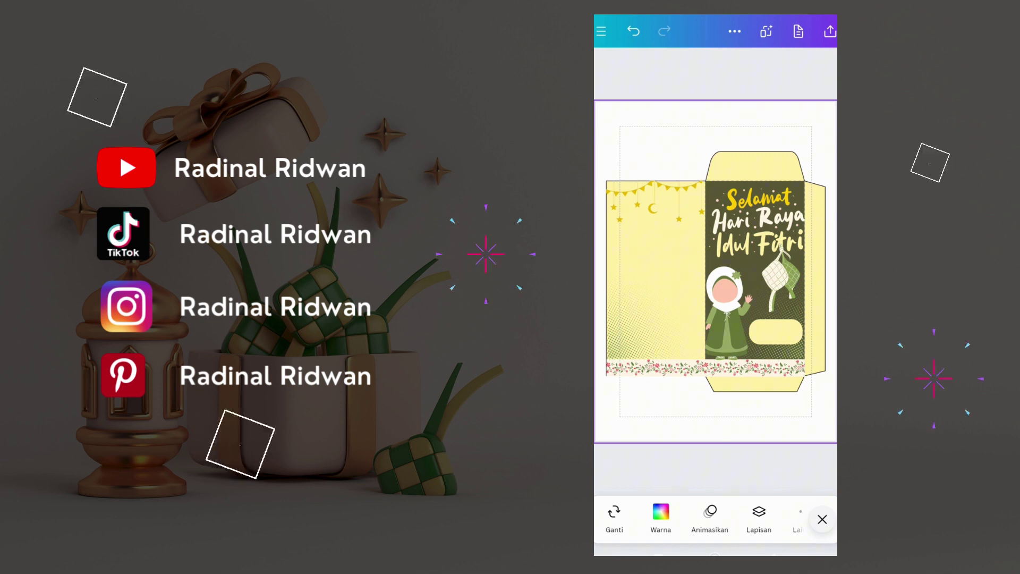
left_click(757, 223)
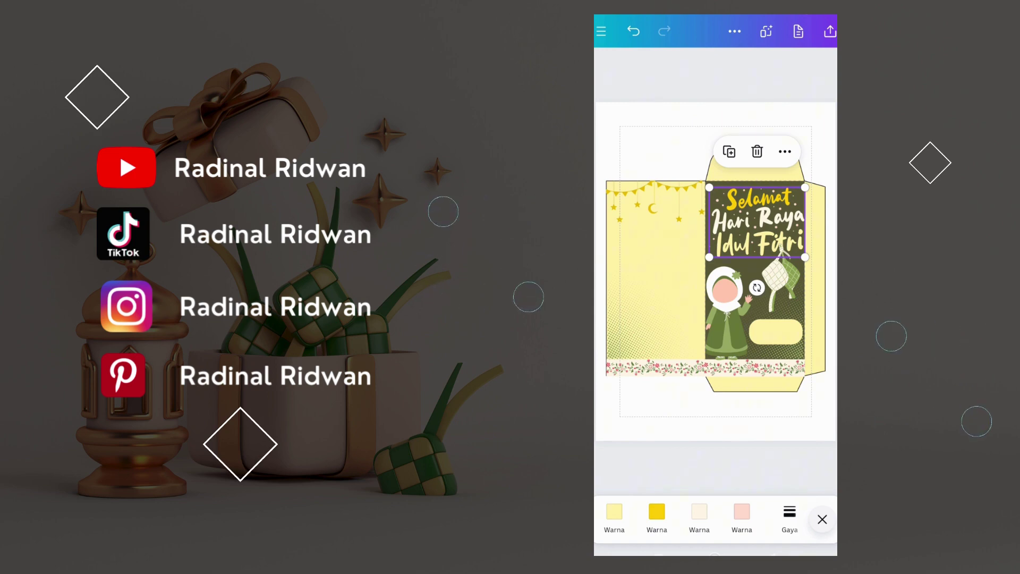
Add the boy character from recently used elements, shrink him, and stand him beside the girl
left_click(822, 519)
left_click(656, 518)
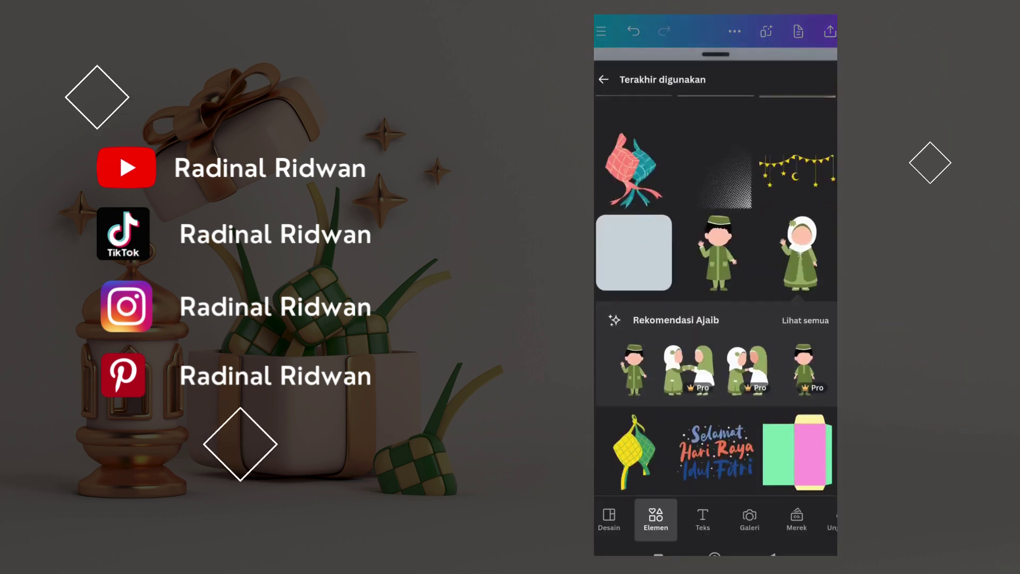
left_click(718, 252)
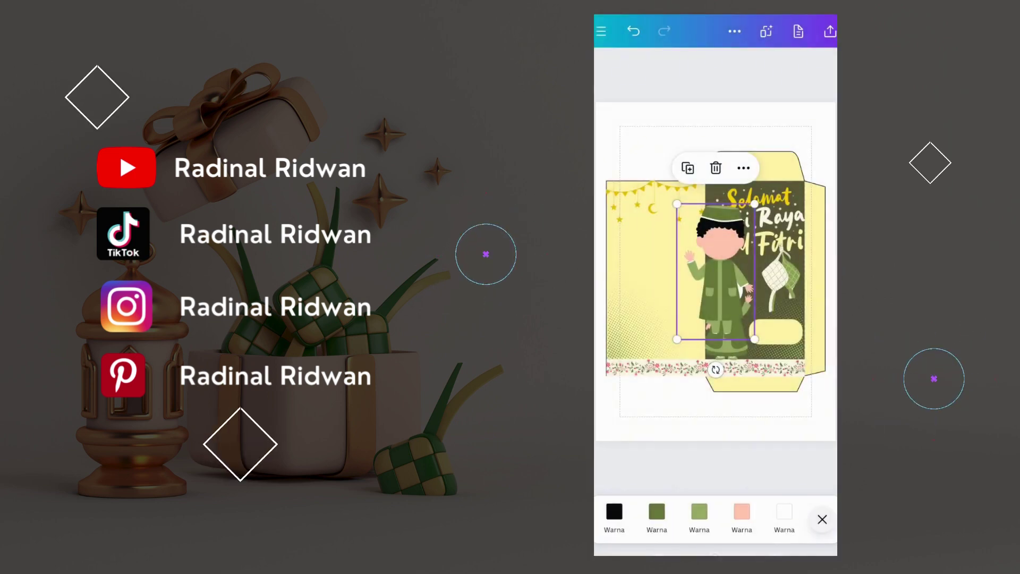
left_click_drag(755, 204, 731, 246)
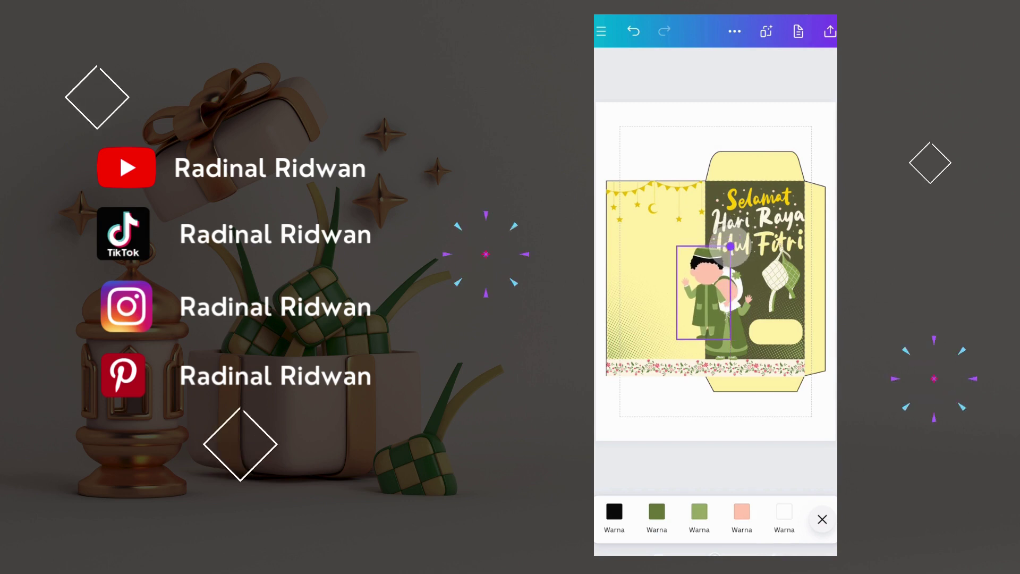
left_click_drag(703, 292, 677, 313)
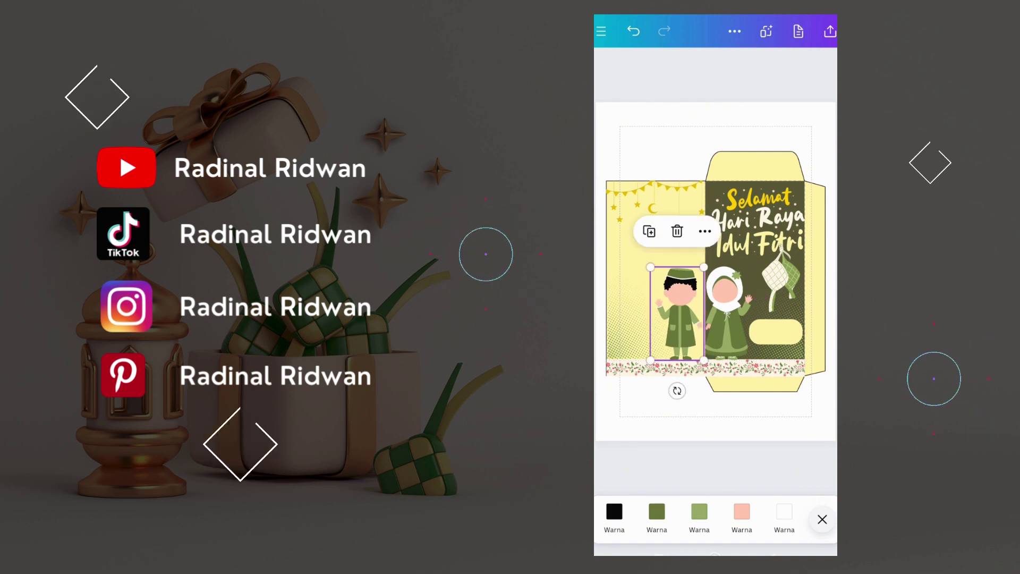
left_click(712, 428)
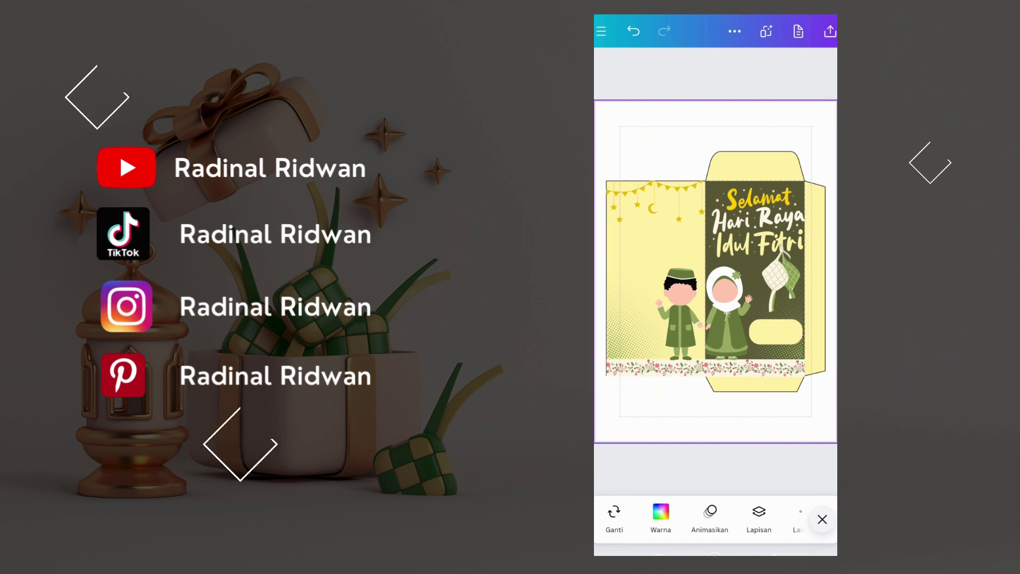
left_click(822, 519)
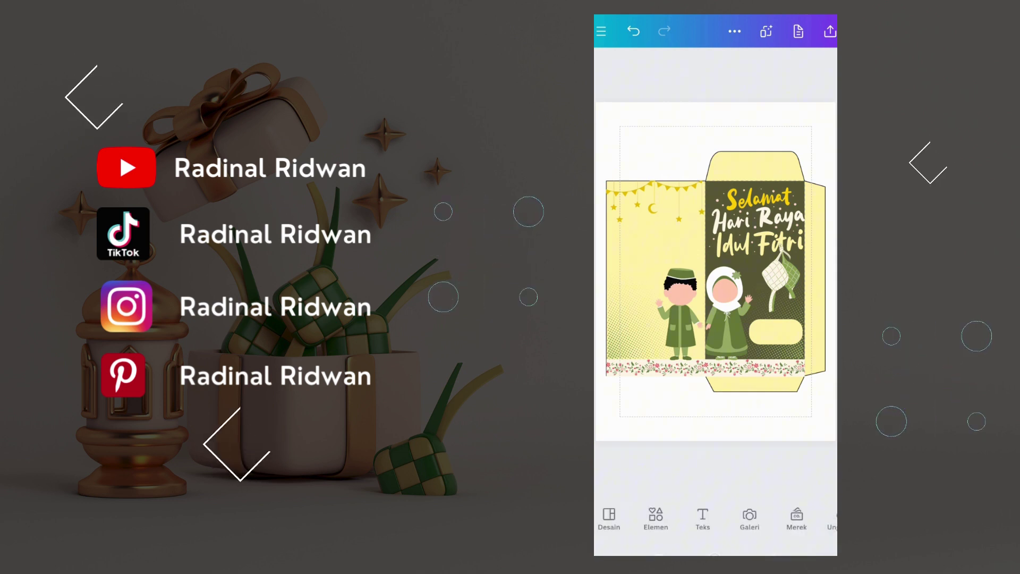
Add a 'Mohon Maaf' heading in gold-brown Lifelogo font at the envelope's upper left
left_click(703, 518)
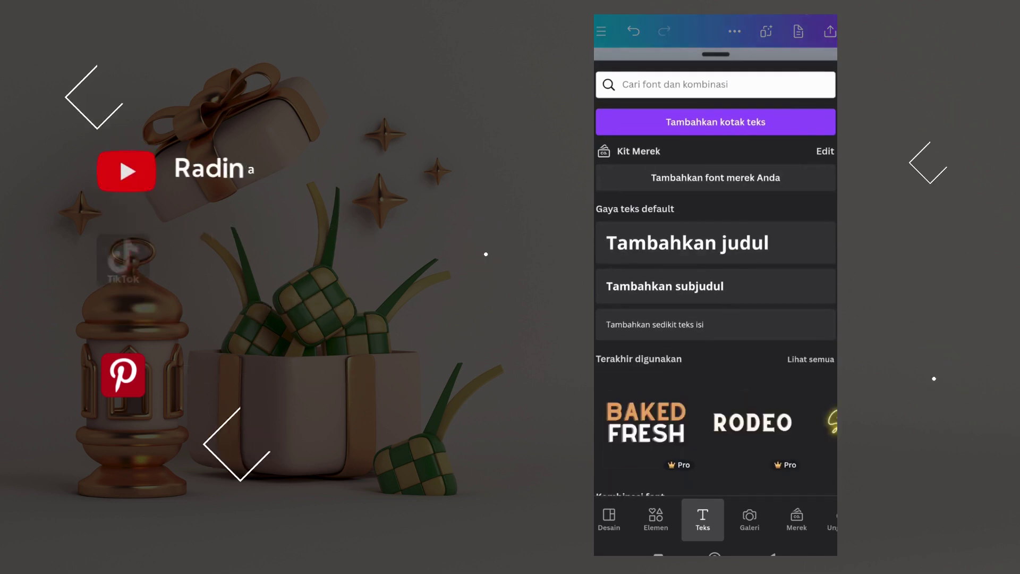
left_click(687, 243)
type("Moh")
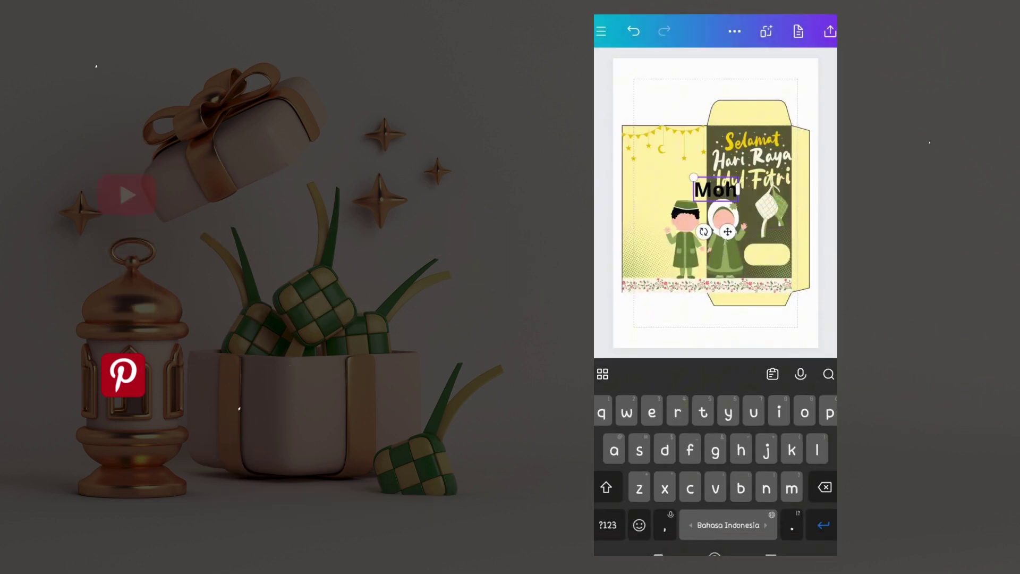
type("on Maaf")
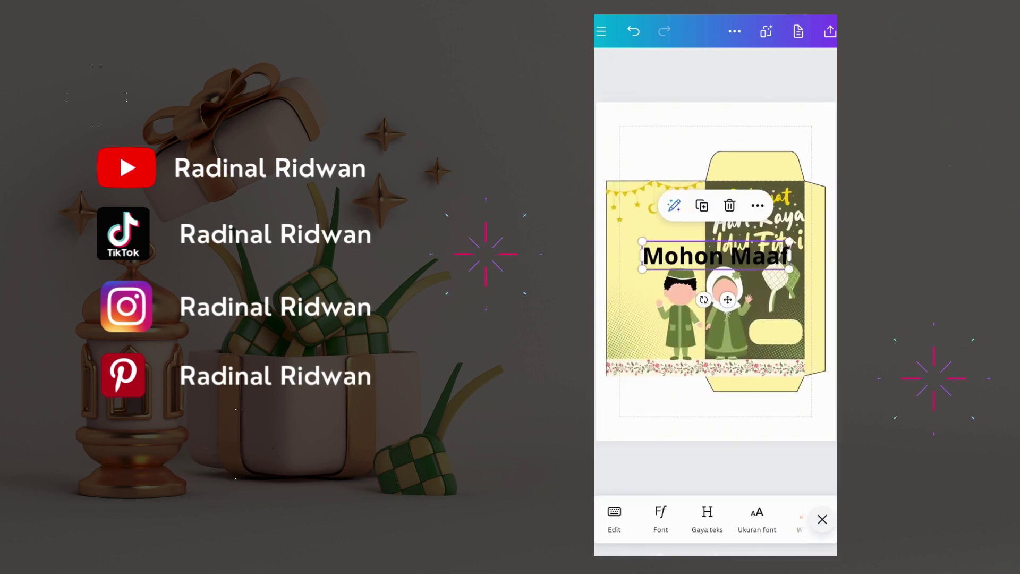
left_click(660, 518)
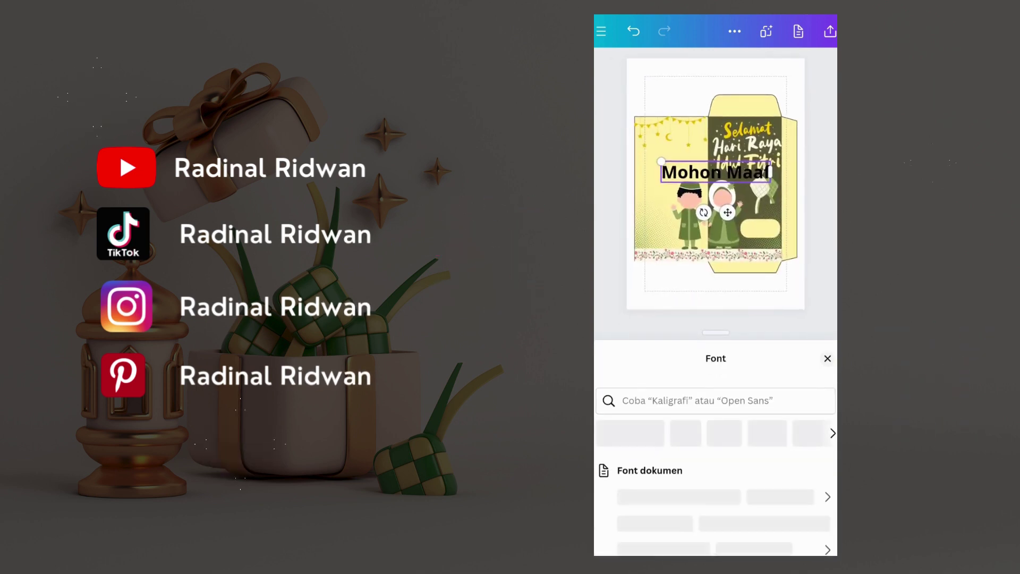
left_click(630, 523)
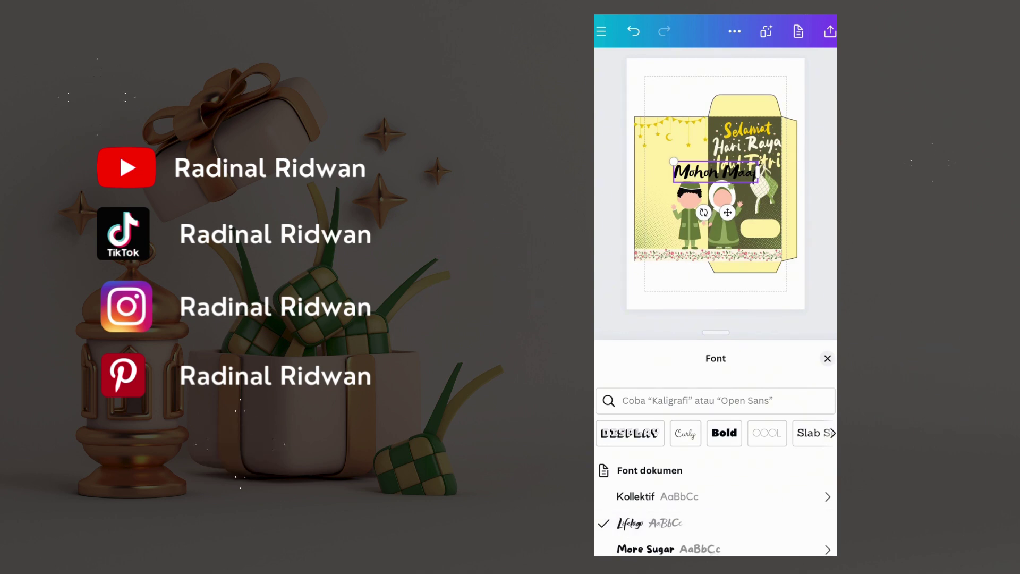
left_click(827, 359)
mouse_move(797, 518)
left_mouse_down()
mouse_move(714, 518)
mouse_move(717, 470)
mouse_move(718, 500)
left_mouse_up()
left_click(717, 515)
left_click(612, 454)
left_click(828, 358)
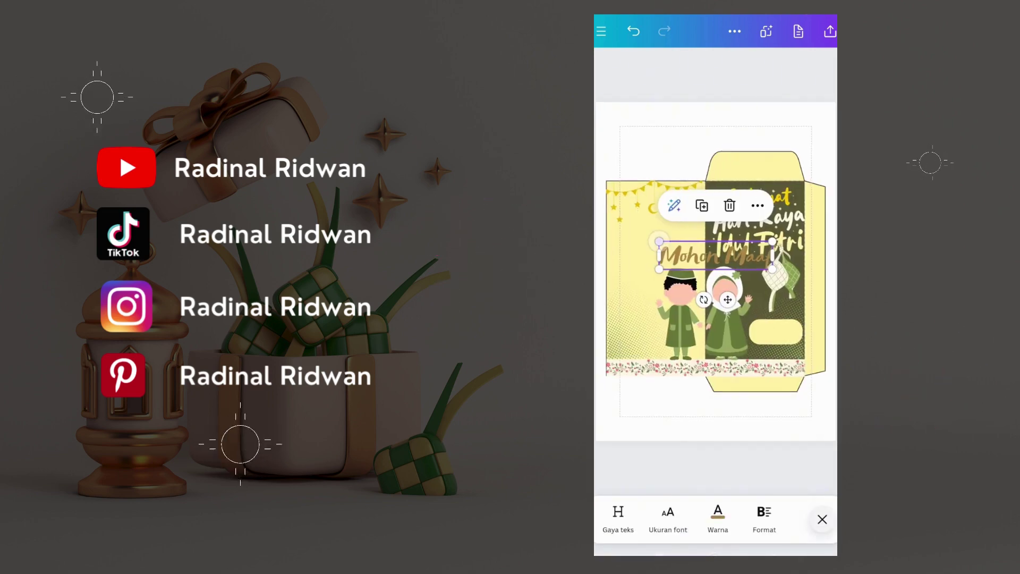
left_click_drag(716, 256, 655, 238)
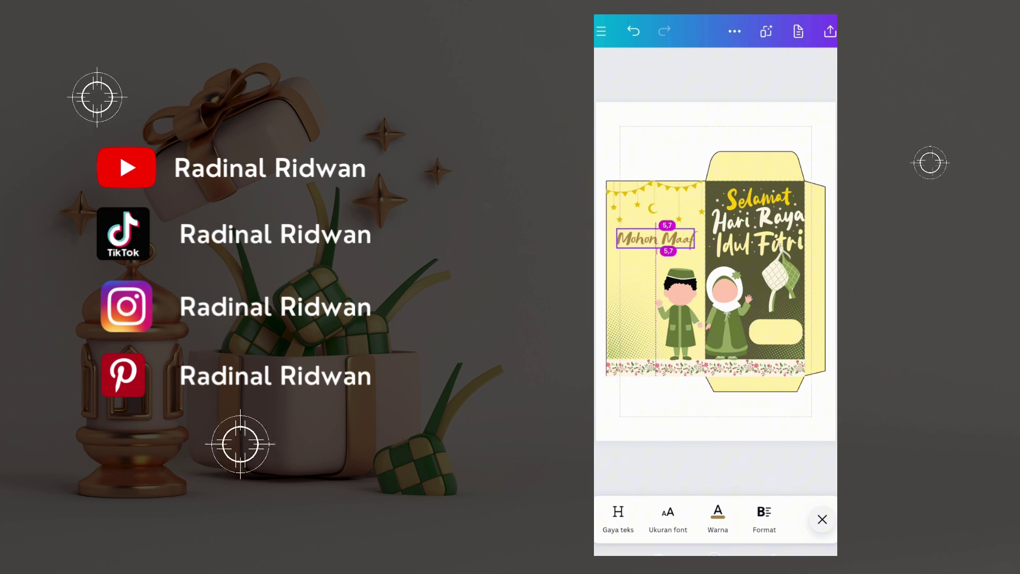
Duplicate the Mohon Maaf line below the original and retype the copy as 'Lahir & Batin'
left_click(646, 198)
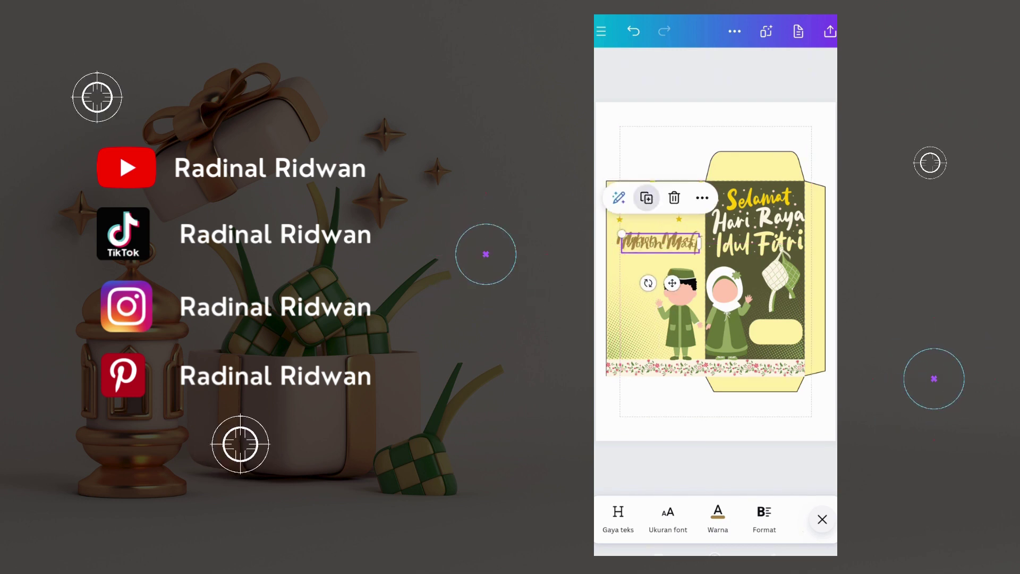
left_click_drag(660, 243, 657, 257)
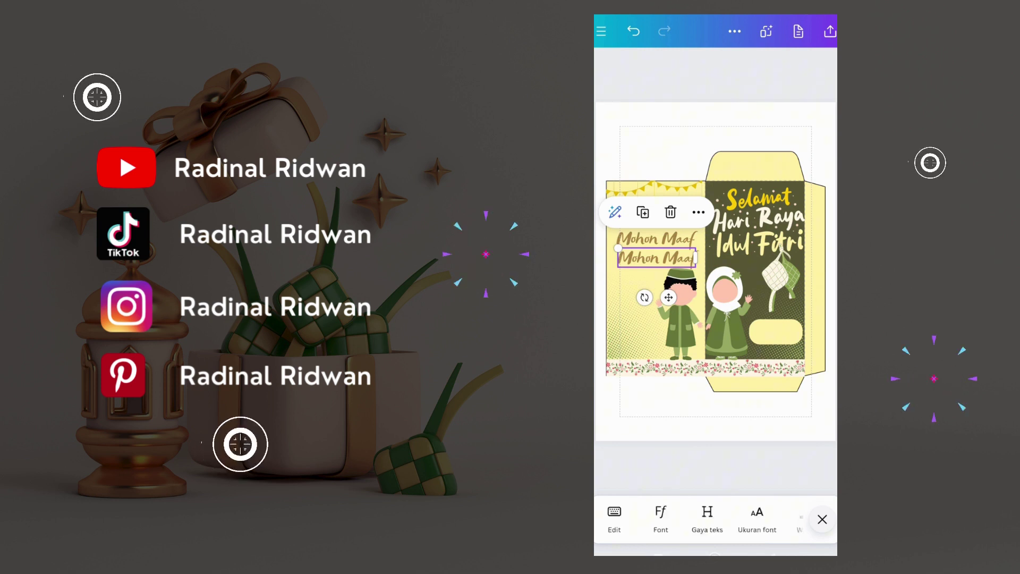
left_click(615, 518)
type("Lah")
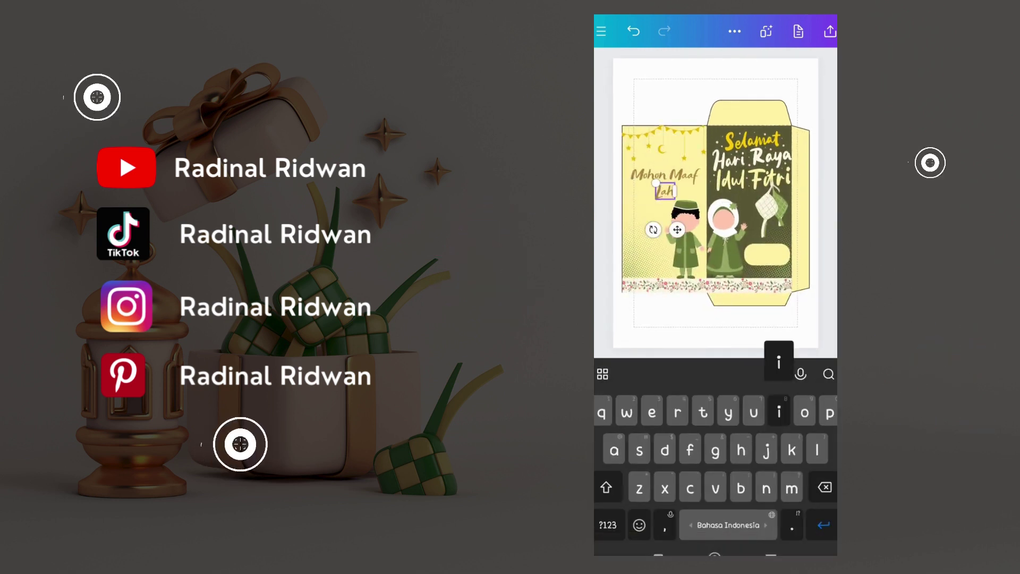
type("ir &")
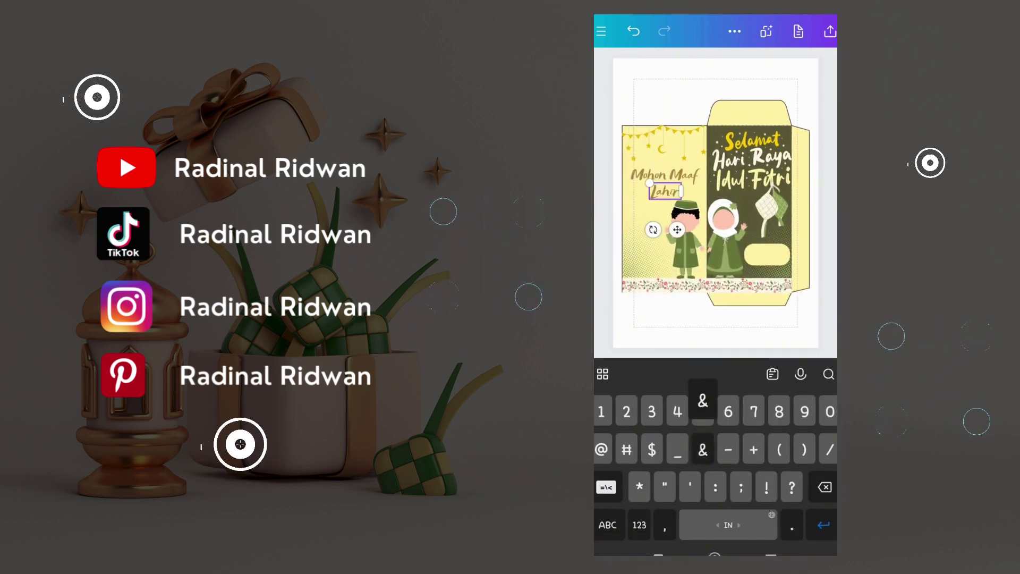
left_click(608, 525)
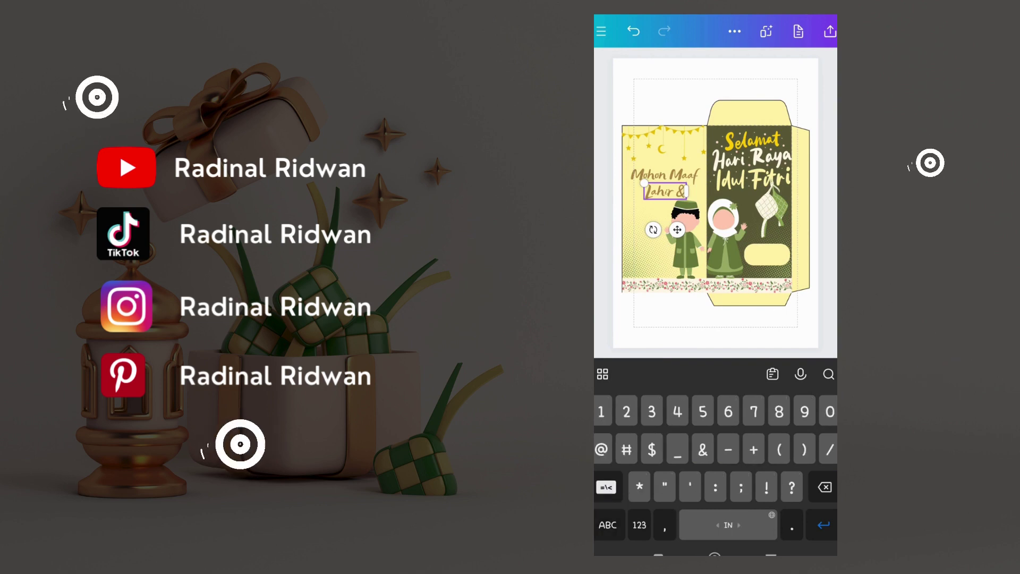
left_click(608, 525)
type("Bat")
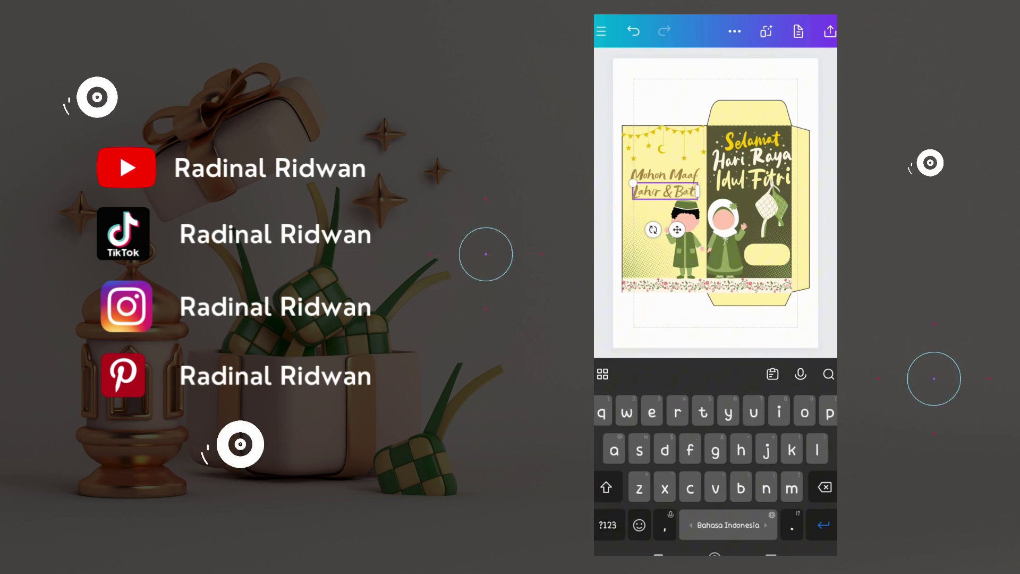
type("in")
Colour the 'Lahir & Batin' text dark olive green and nudge it slightly right
key("Escape")
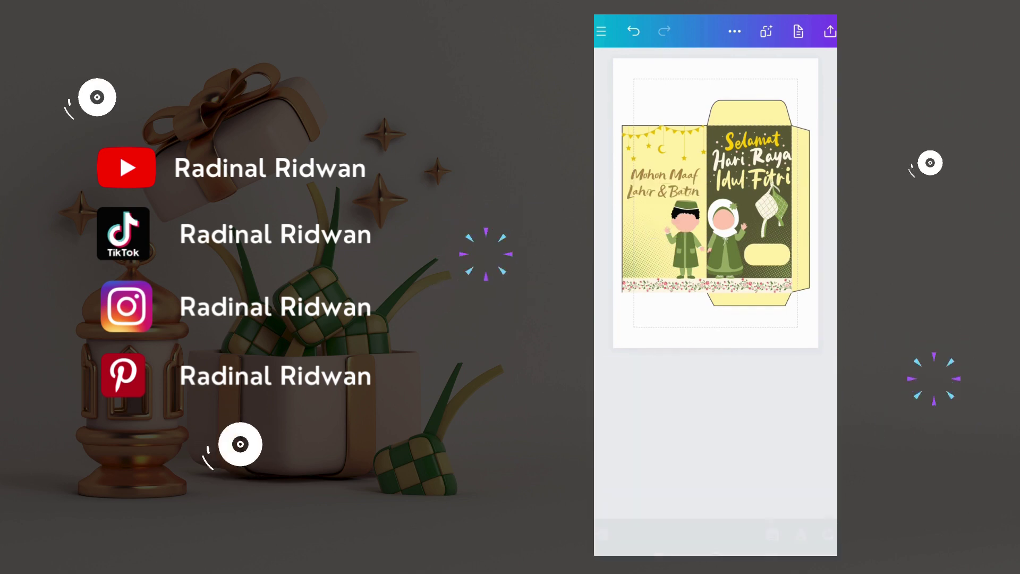
scroll(706, 518, "right", 3)
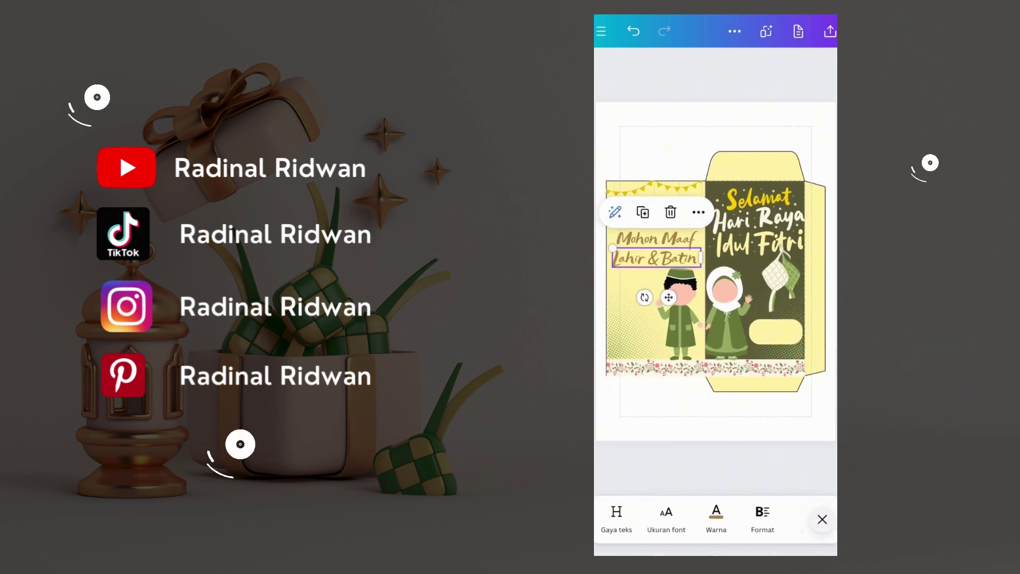
left_click(716, 516)
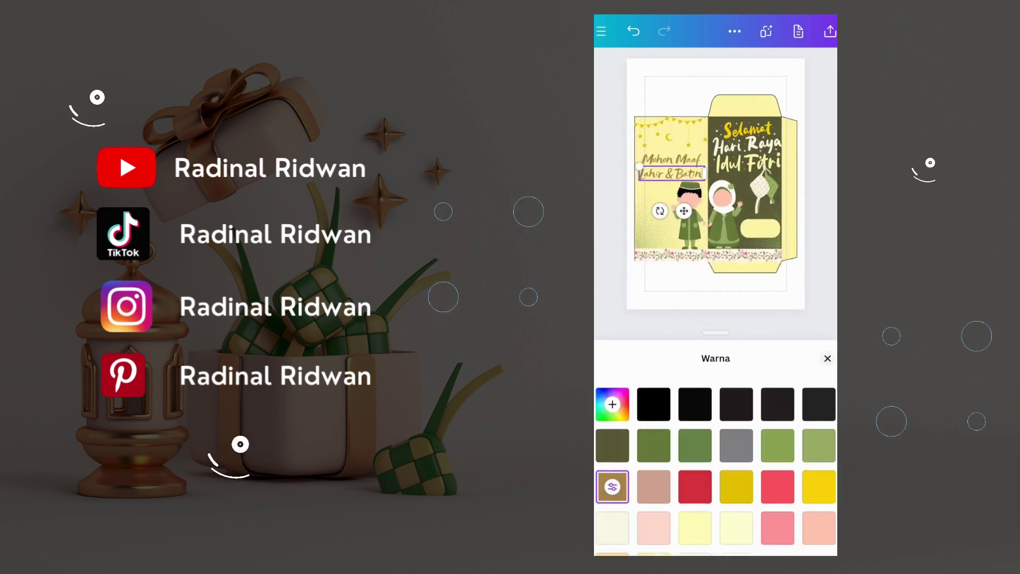
left_click(613, 445)
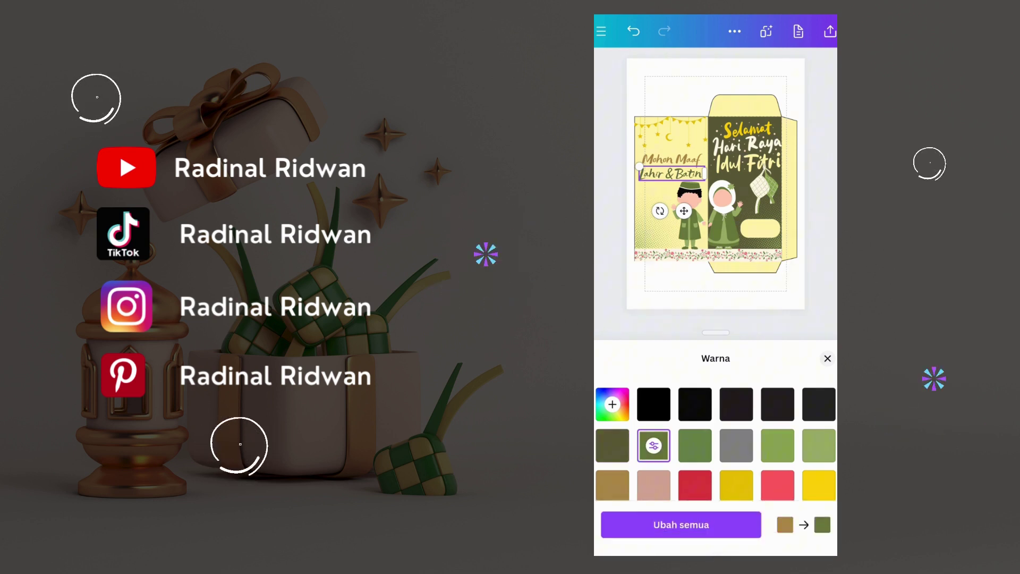
left_click(827, 358)
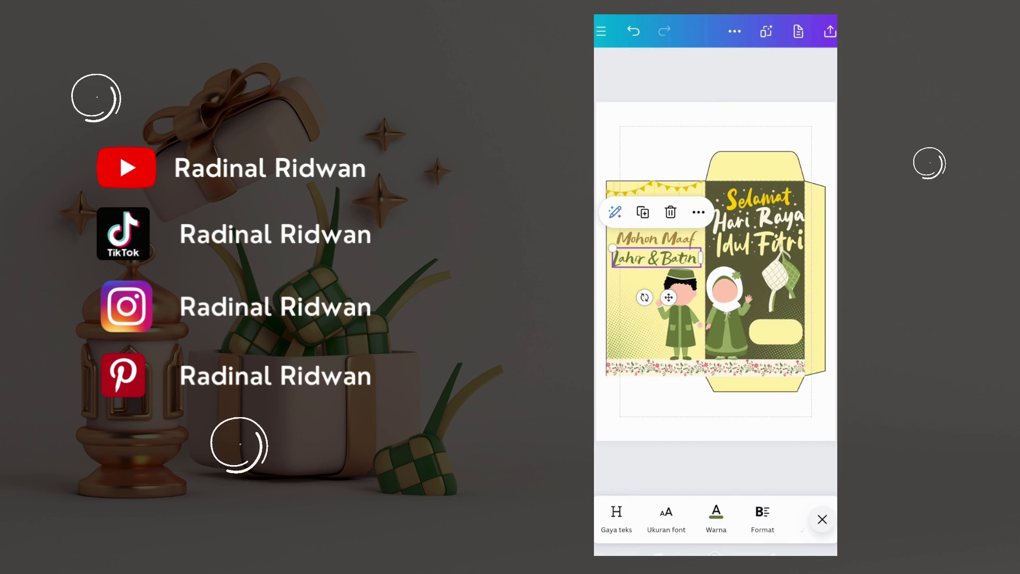
left_click_drag(656, 257, 659, 258)
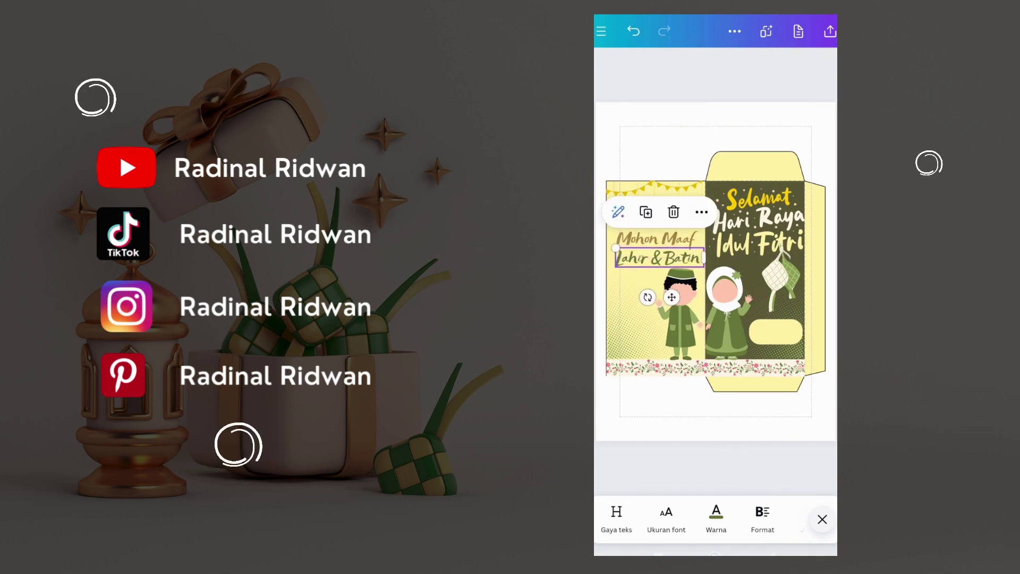
left_click(822, 520)
left_click(656, 518)
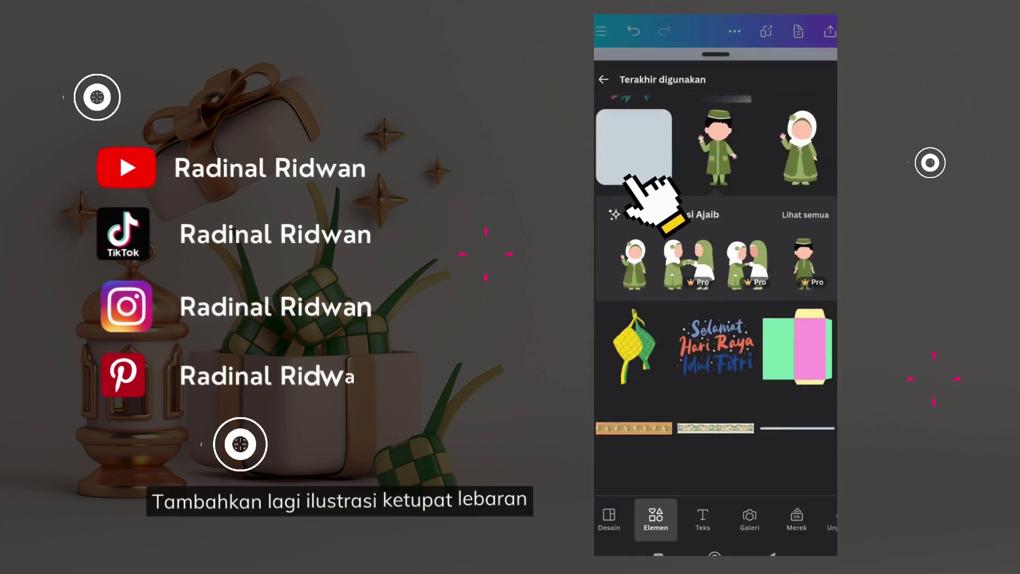
Add the ketupat illustration, turning its coral parts olive green and teal parts light green
left_click(627, 176)
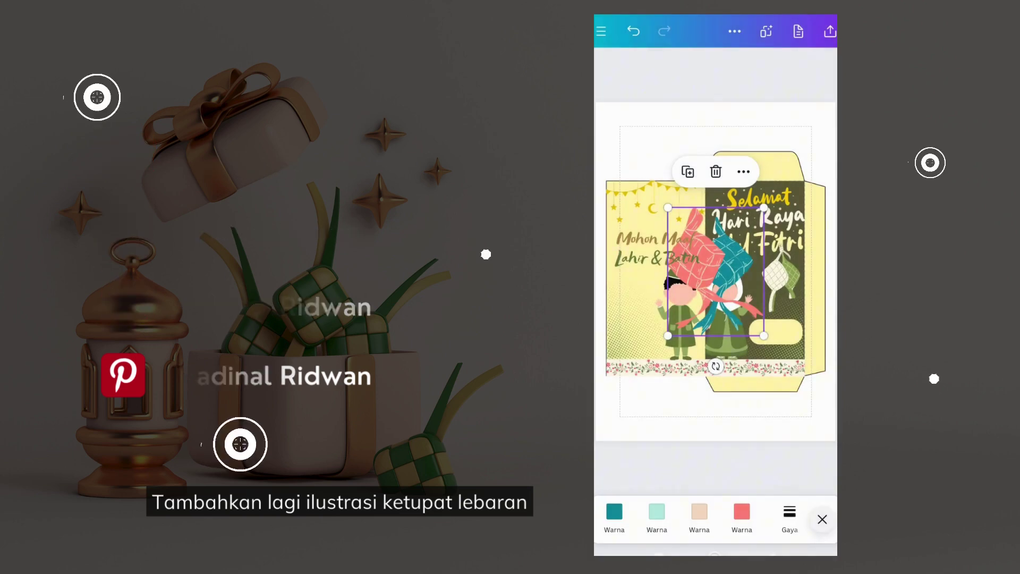
left_click(742, 512)
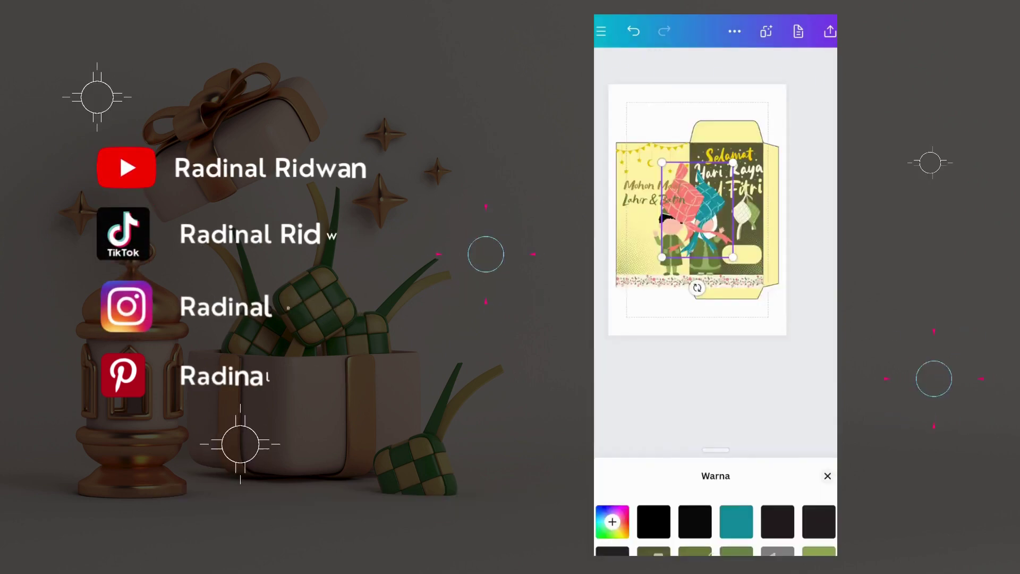
left_click(695, 445)
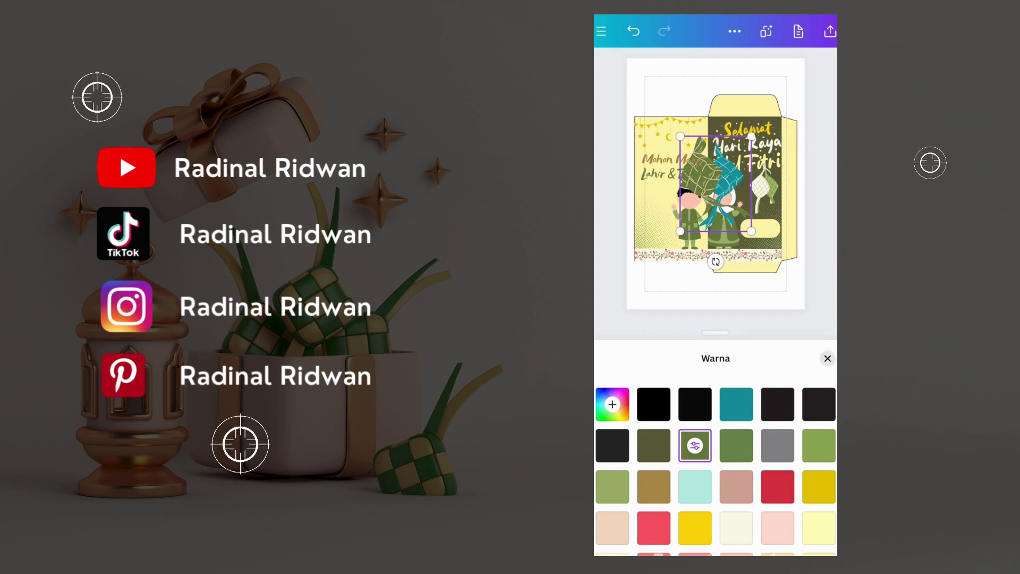
left_click(828, 358)
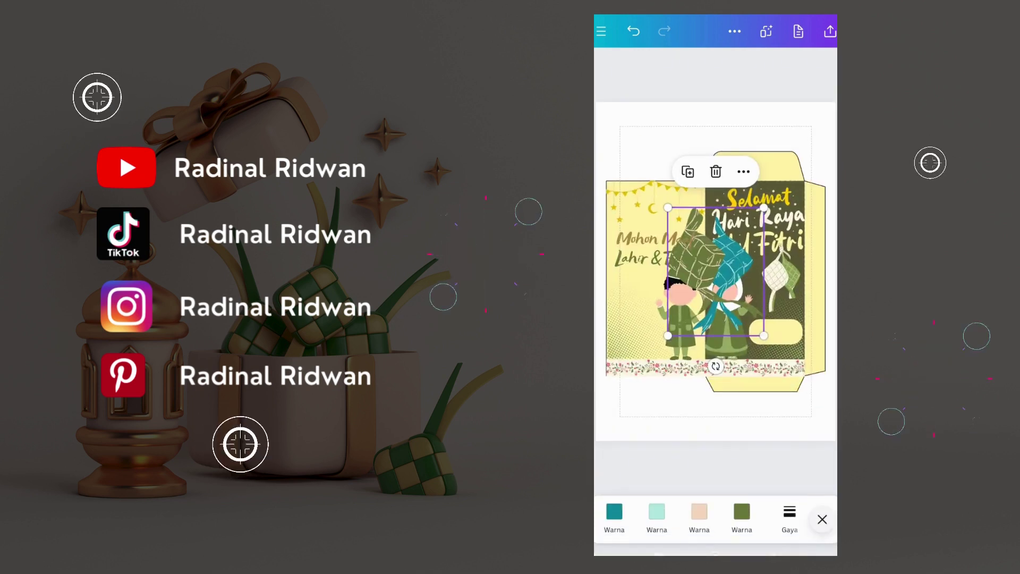
left_click(614, 511)
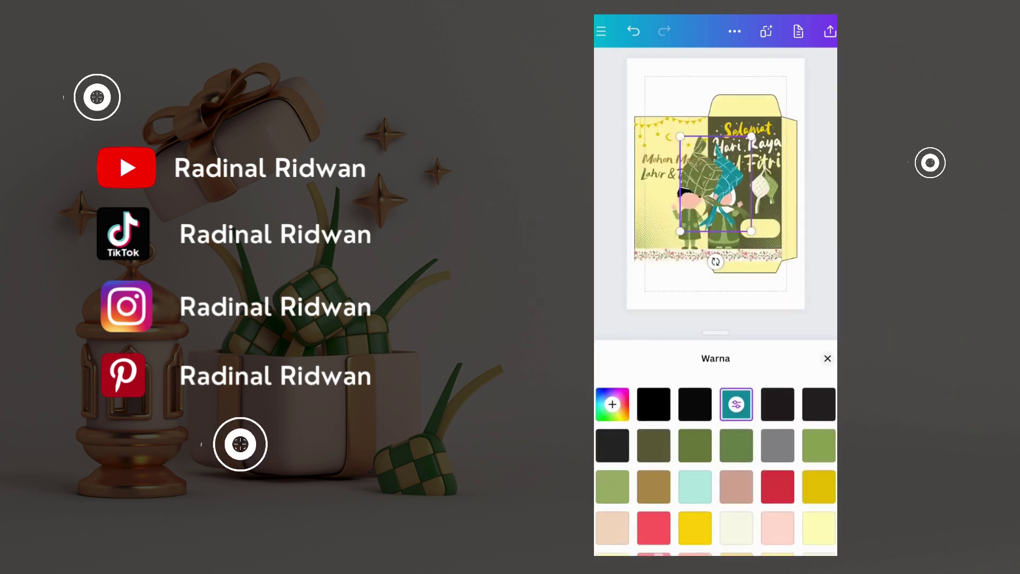
left_click(819, 446)
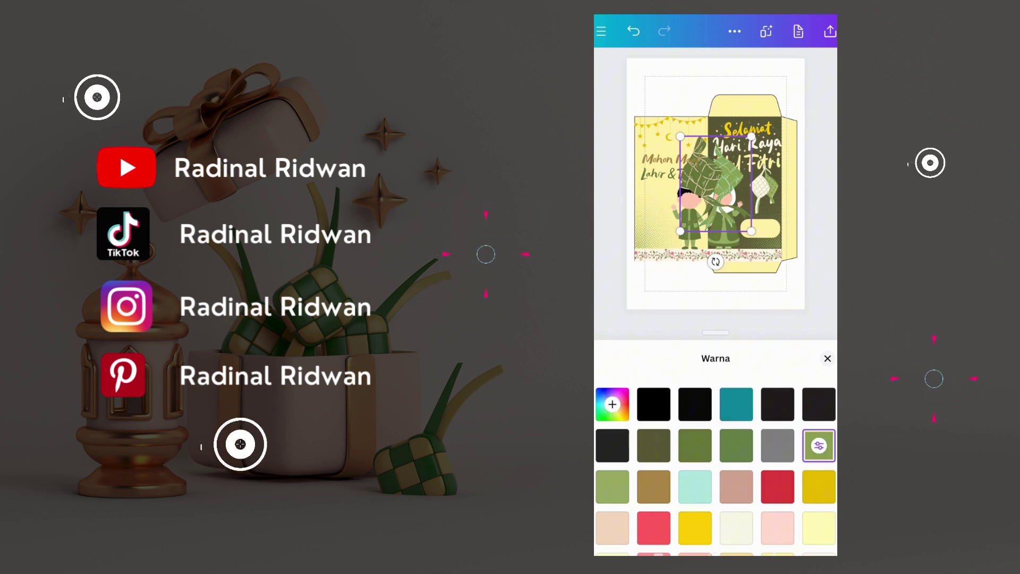
left_click(827, 358)
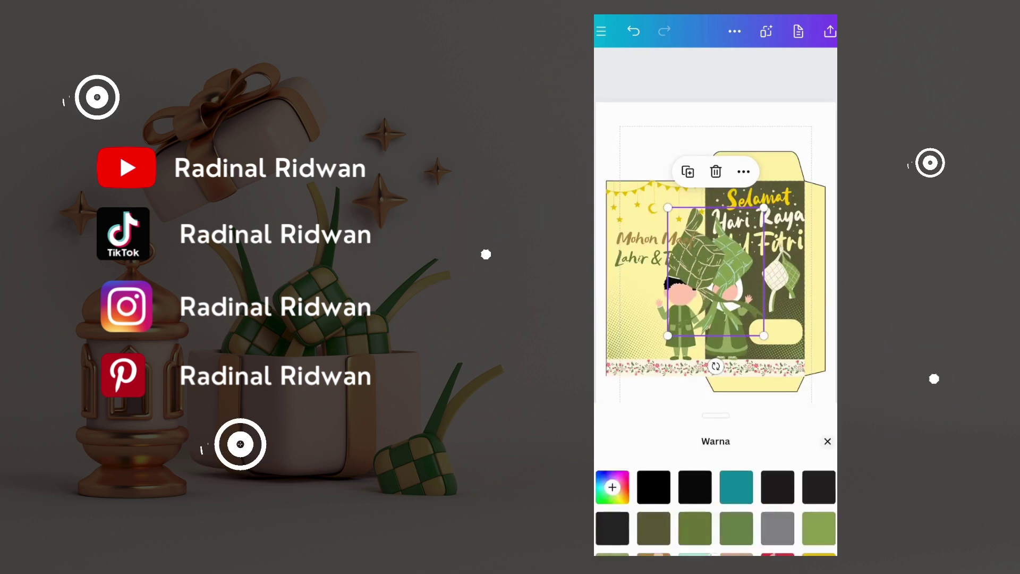
Set the ketupat's mint accents and peach parts to pale colours
left_click(657, 511)
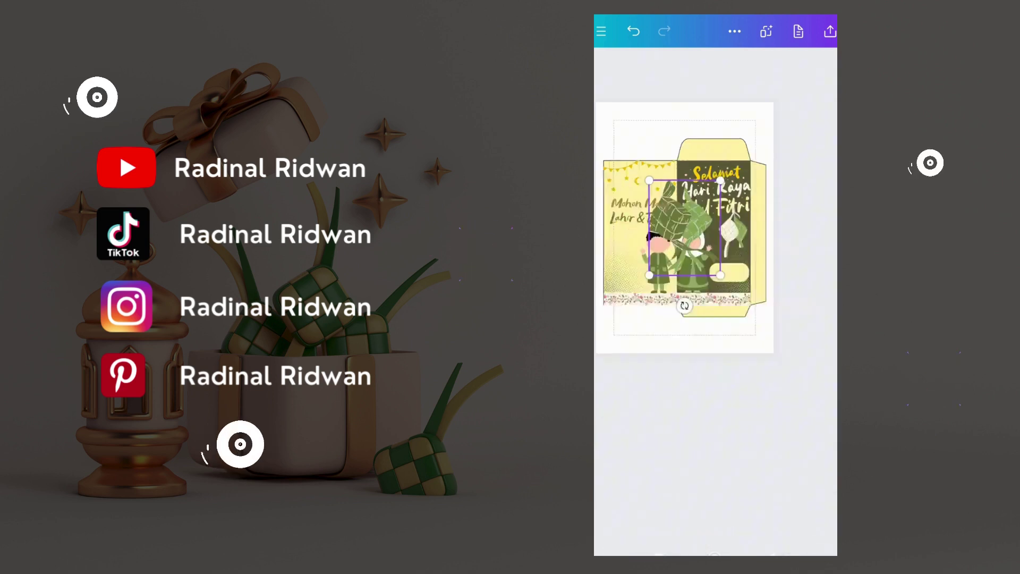
scroll(716, 466, "down", 3)
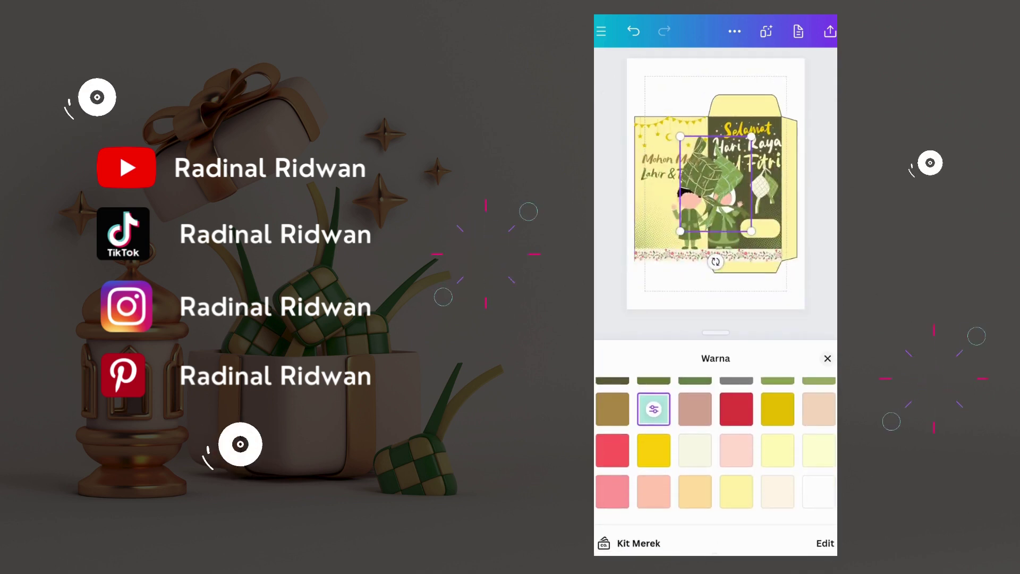
left_click(777, 491)
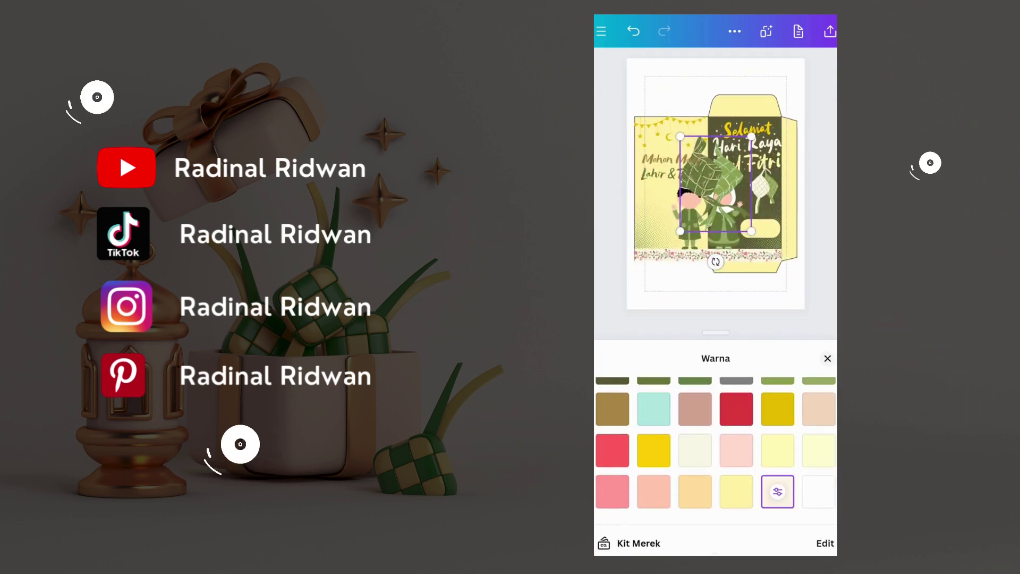
left_click(827, 358)
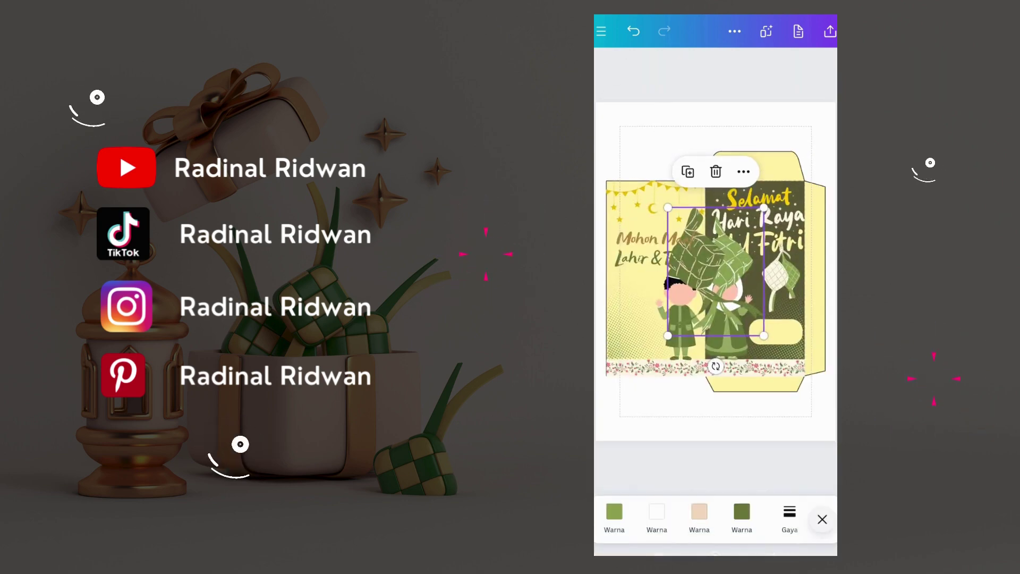
left_click(657, 511)
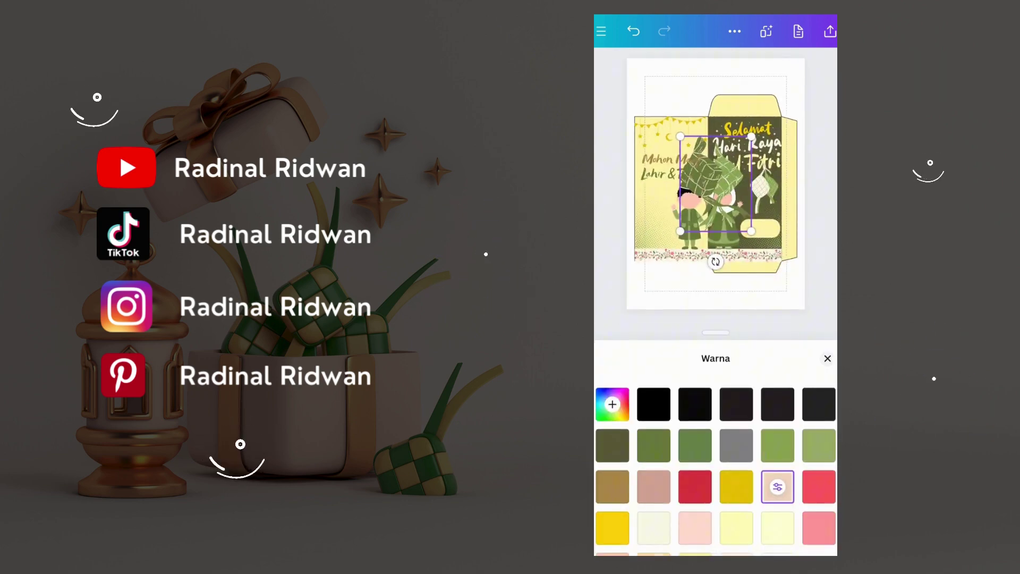
scroll(716, 430, "down", 2)
left_click(827, 359)
Shrink the green ketupat and hang it on the left panel beside the boy, under Lahir & Batin
left_click(716, 468)
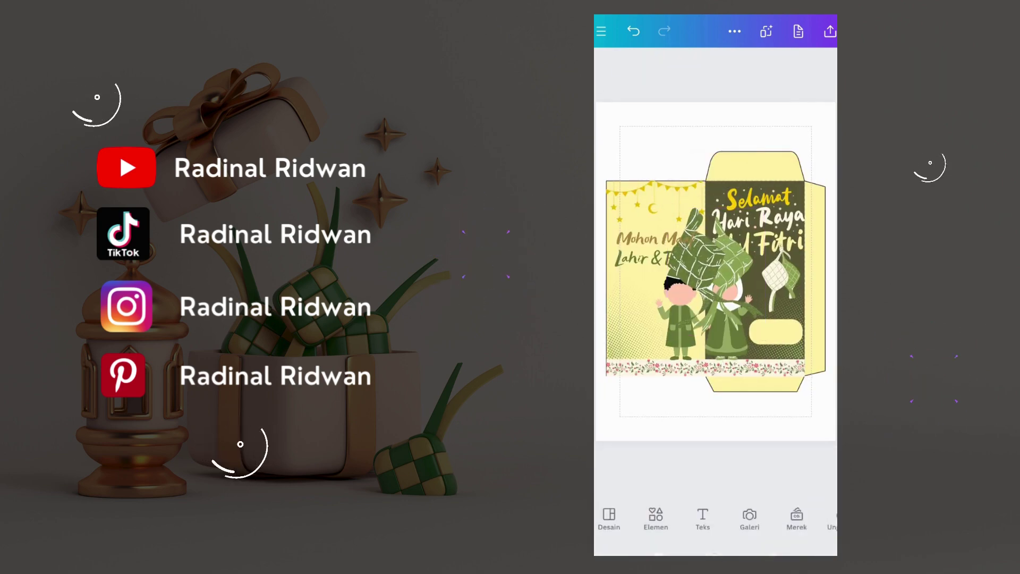
left_click(717, 250)
mouse_move(755, 207)
left_mouse_down()
mouse_move(714, 274)
mouse_move(720, 267)
left_mouse_up()
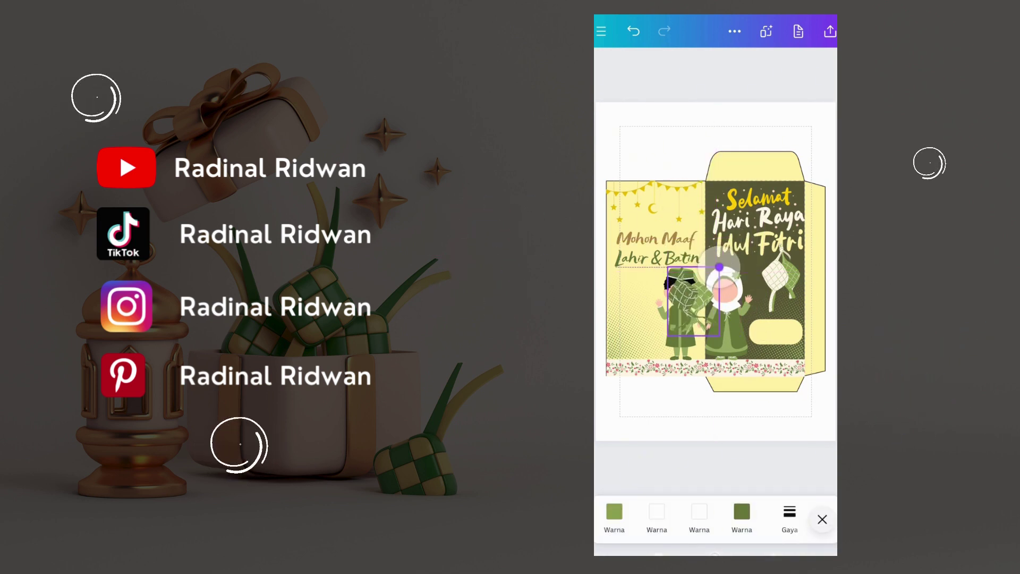
left_click_drag(693, 301, 646, 305)
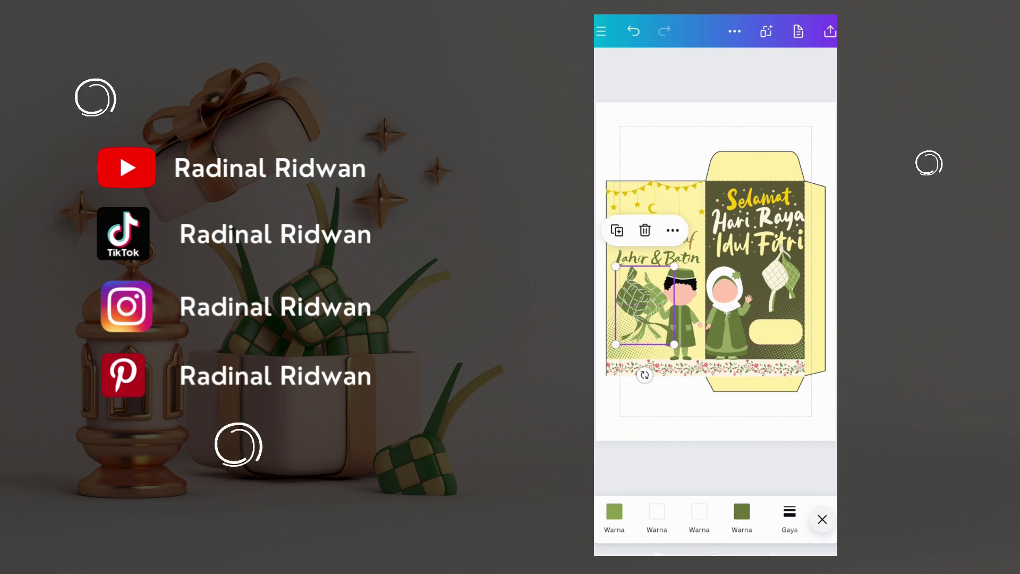
left_click_drag(674, 344, 659, 324)
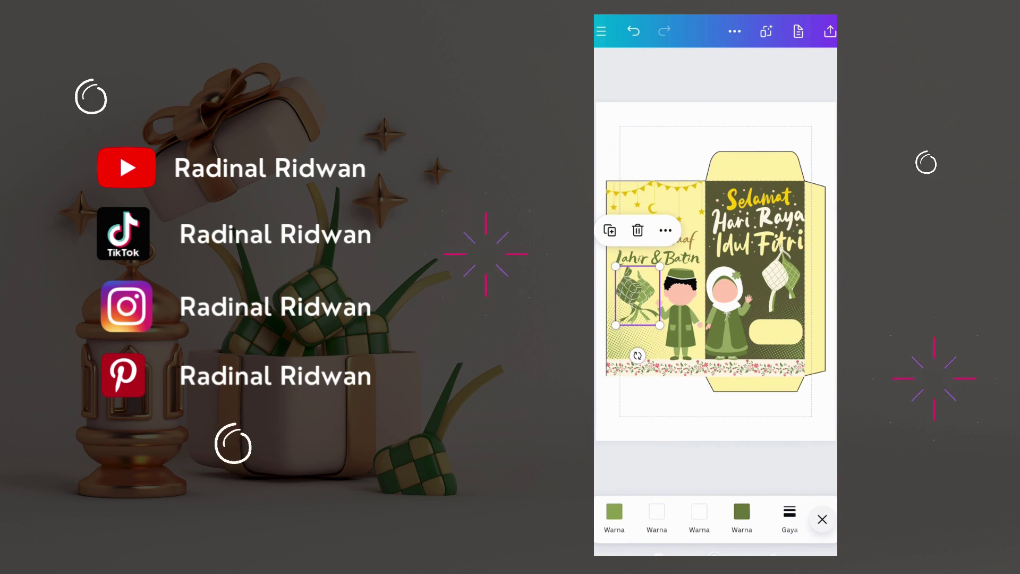
left_click_drag(638, 296, 635, 296)
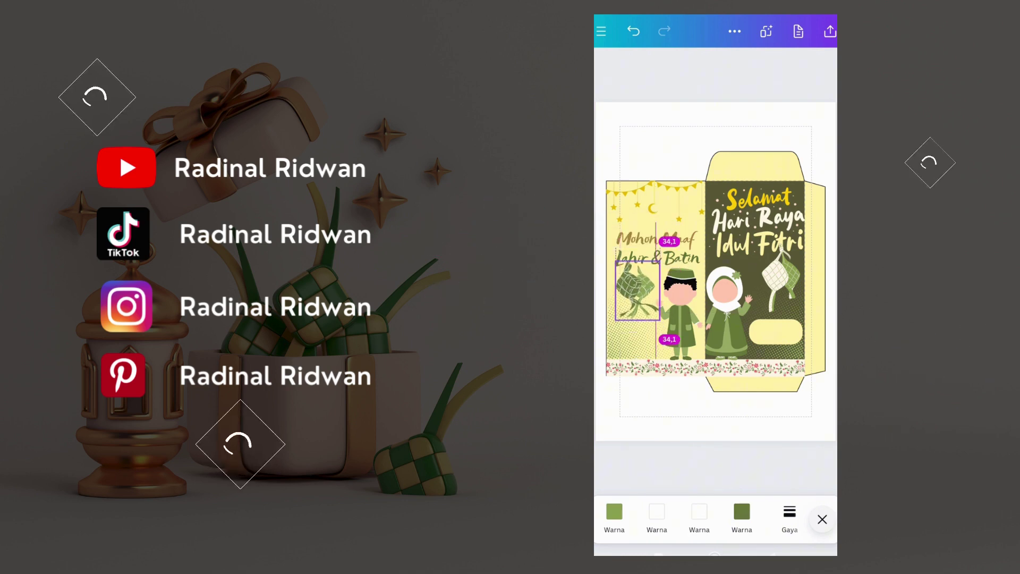
left_click(635, 296)
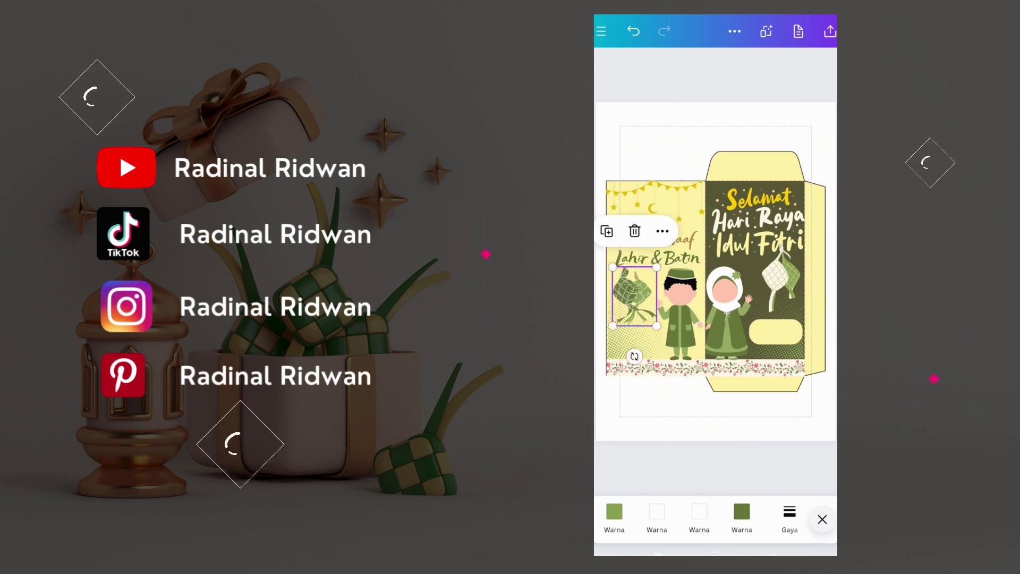
left_click_drag(656, 325, 659, 330)
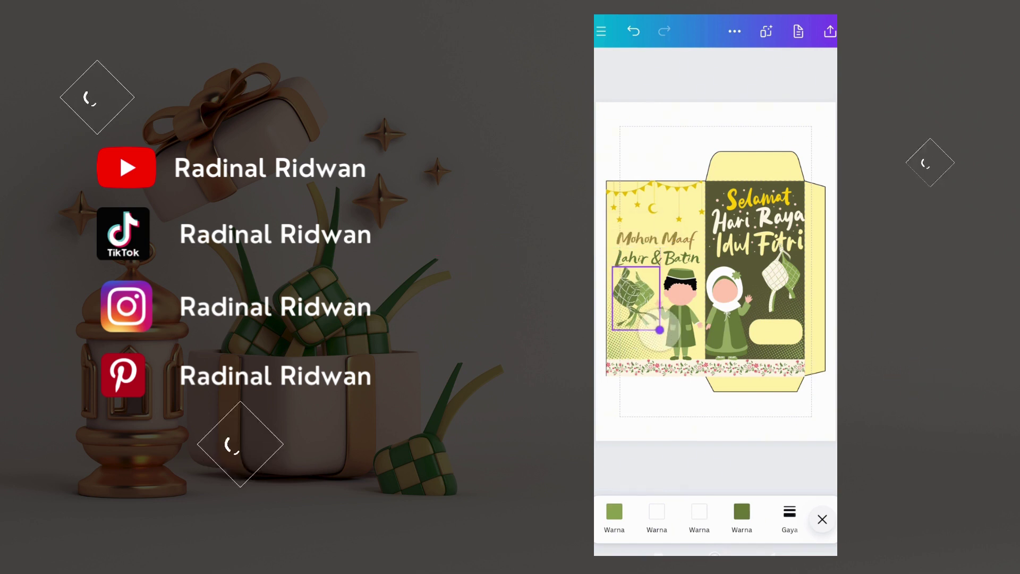
left_click(754, 308)
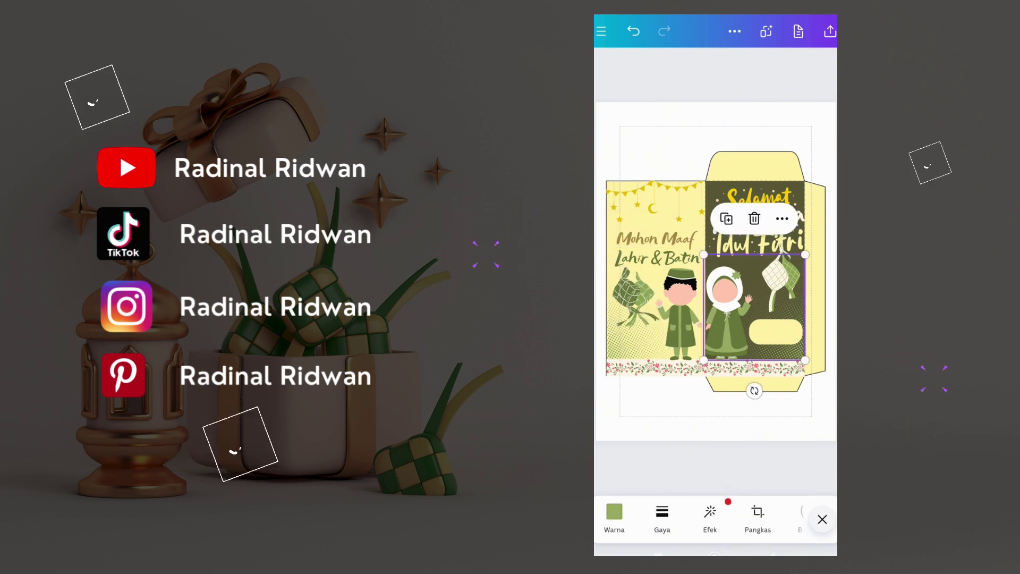
left_click(712, 420)
left_click(822, 520)
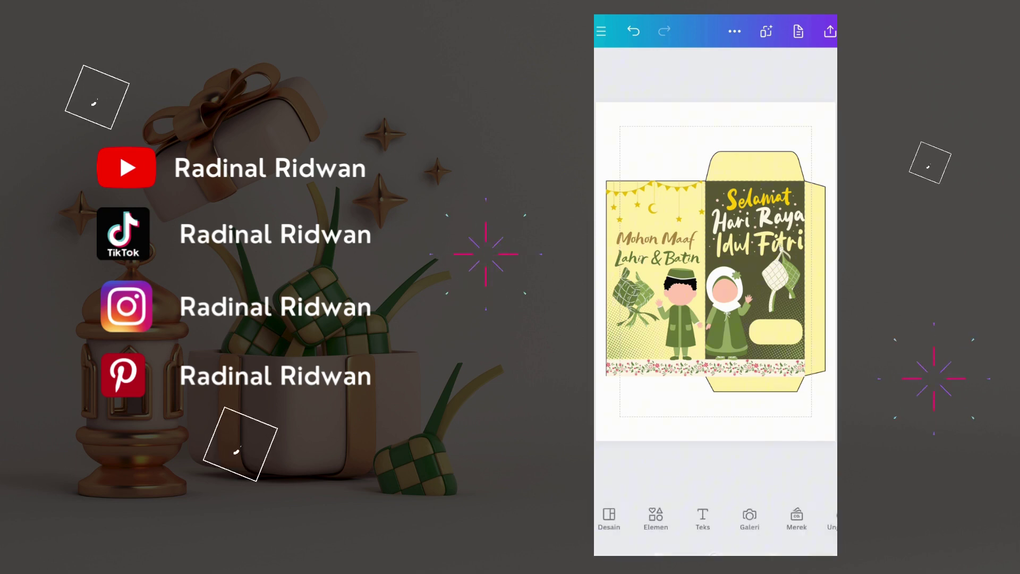
Add a line element and move it up to the page's top edge
left_click(656, 517)
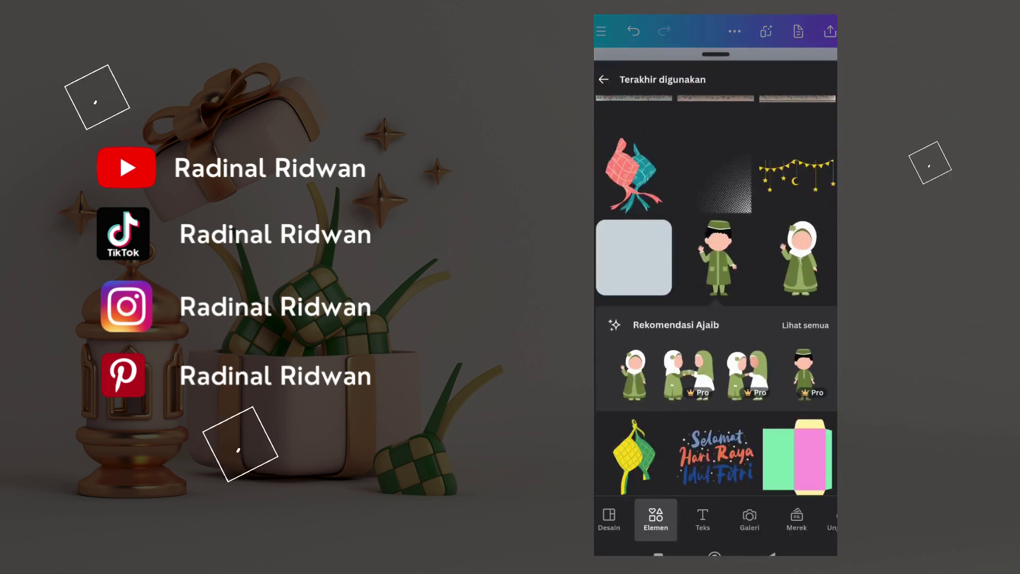
scroll(715, 266, "down", 3)
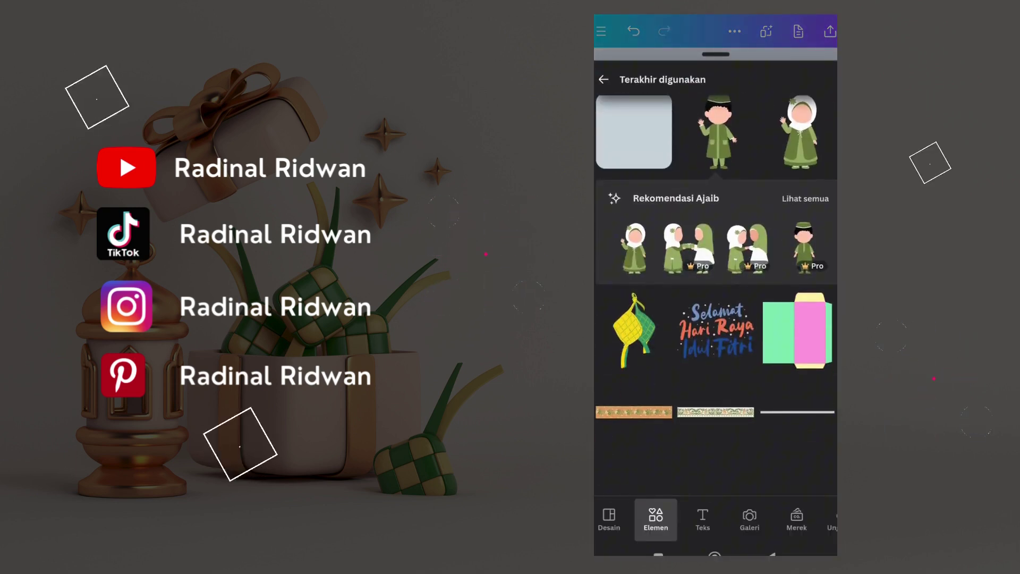
scroll(716, 266, "up", 5)
scroll(716, 292, "down", 4)
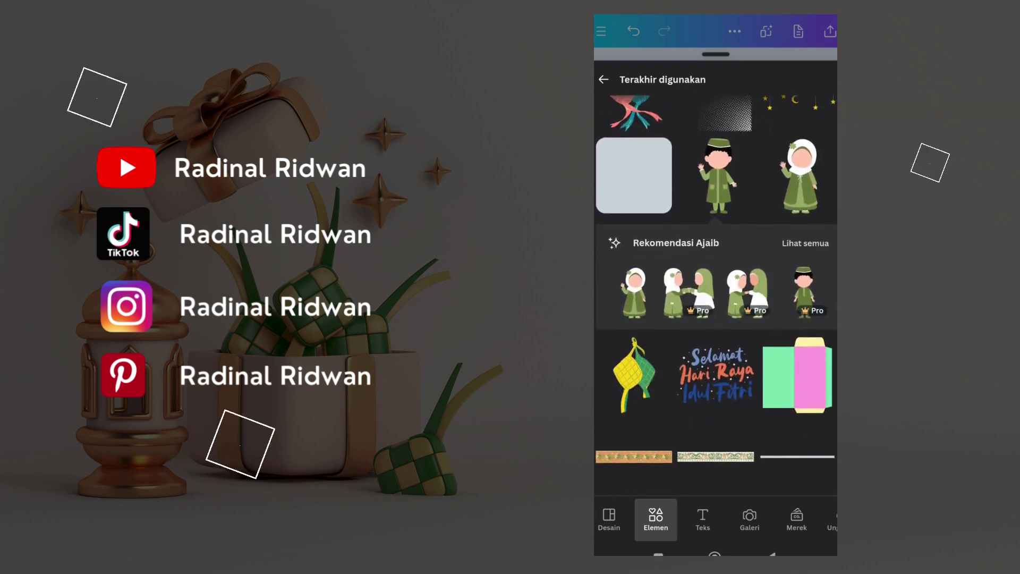
left_click(797, 397)
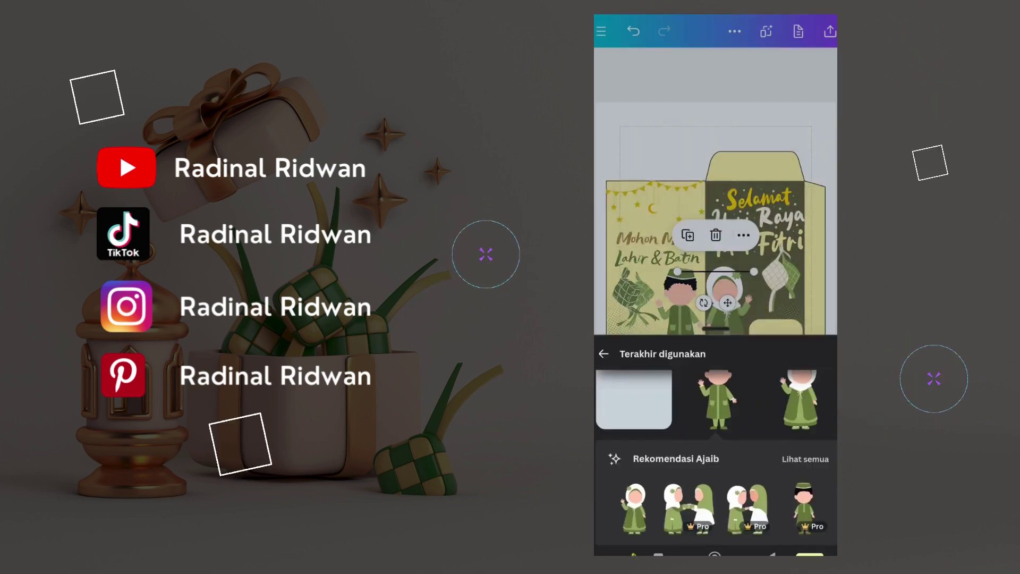
left_click_drag(716, 271, 694, 125)
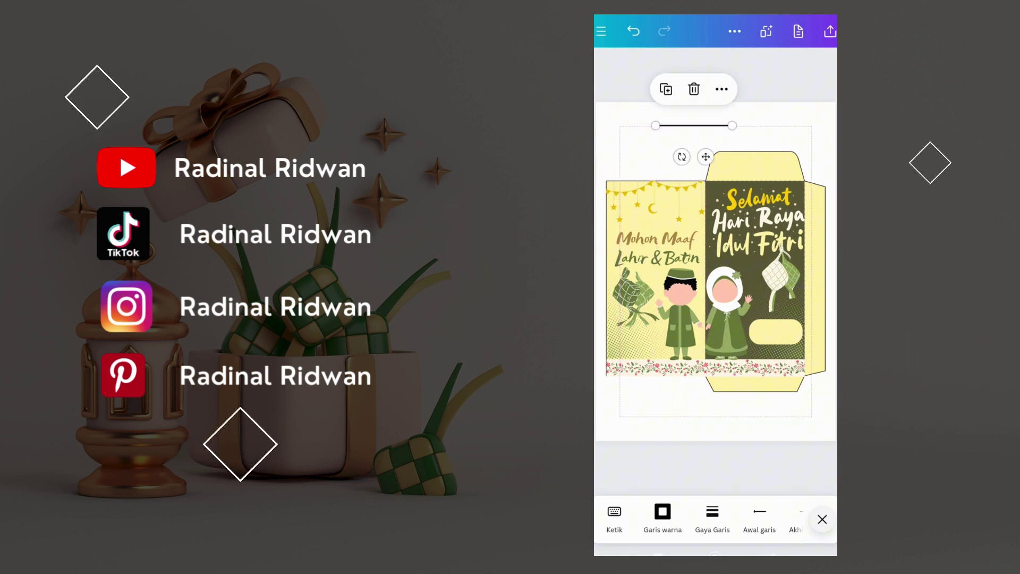
mouse_move(771, 518)
left_mouse_down()
mouse_move(670, 518)
mouse_move(734, 518)
left_mouse_up()
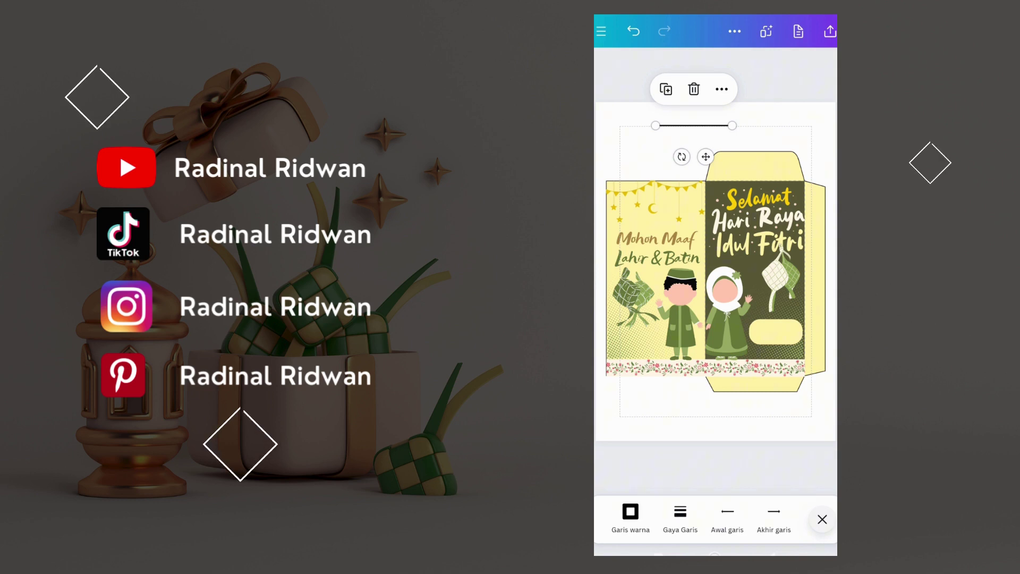
Set the line thickness to 2 and shorten it to a small horizontal dash
left_click(680, 515)
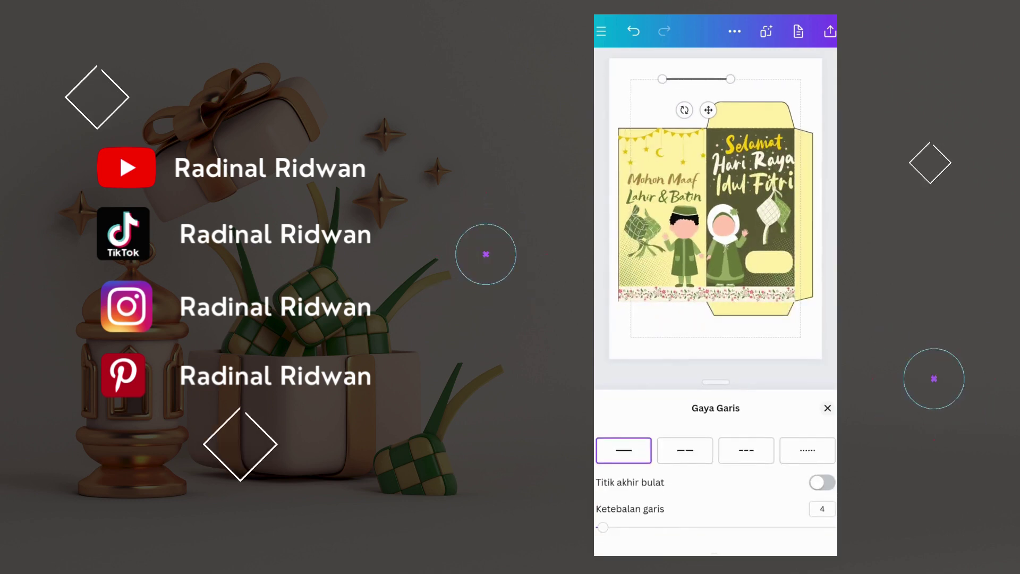
left_click(822, 509)
type("2")
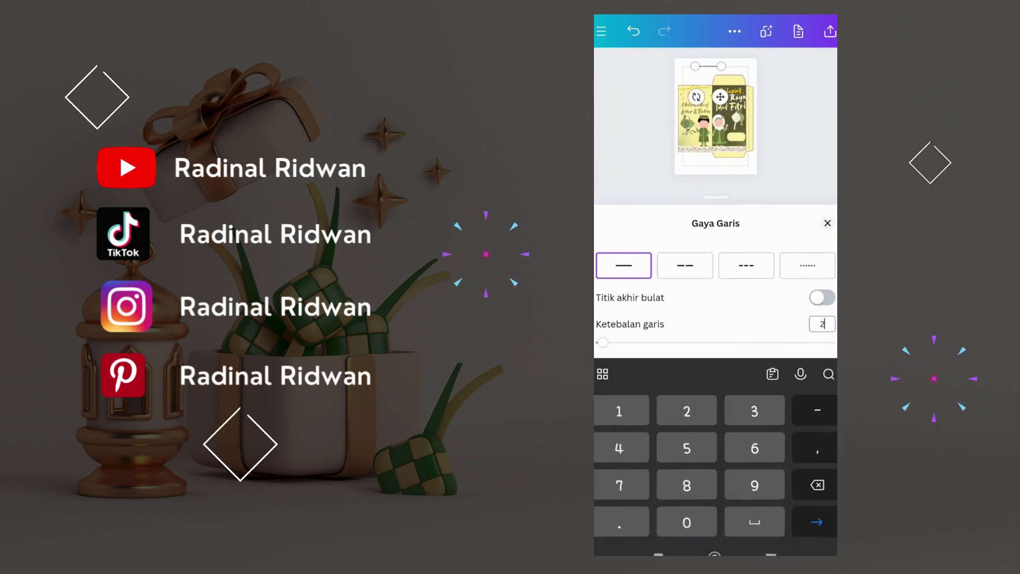
key("Return")
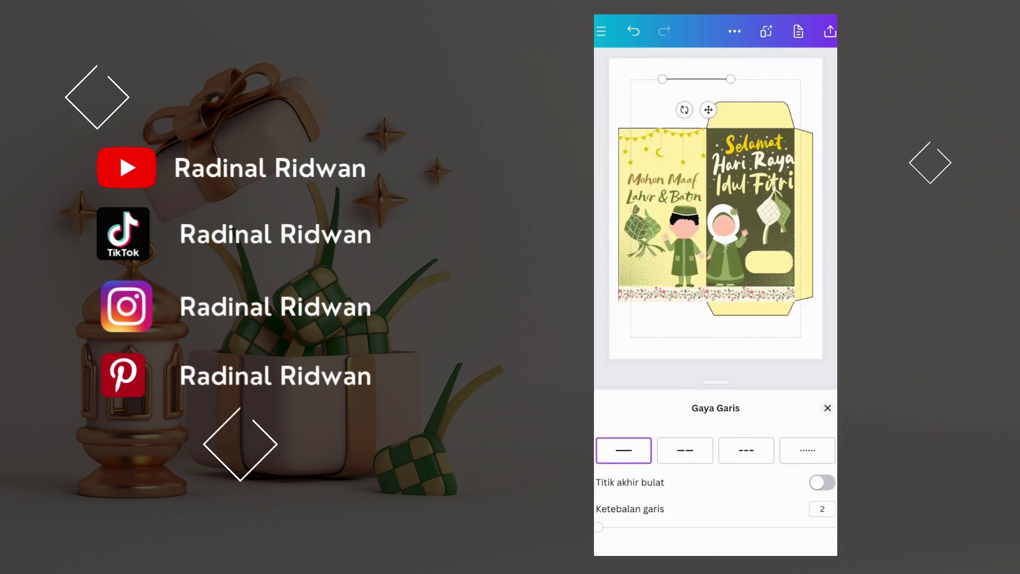
left_click(827, 407)
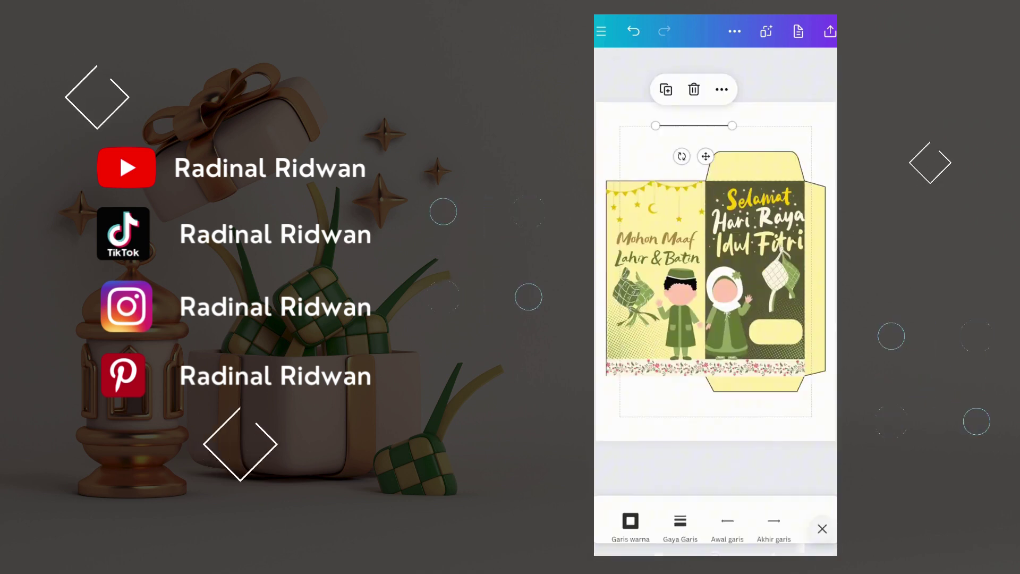
mouse_move(725, 90)
left_mouse_down()
mouse_move(716, 151)
mouse_move(694, 113)
mouse_move(677, 116)
left_mouse_up()
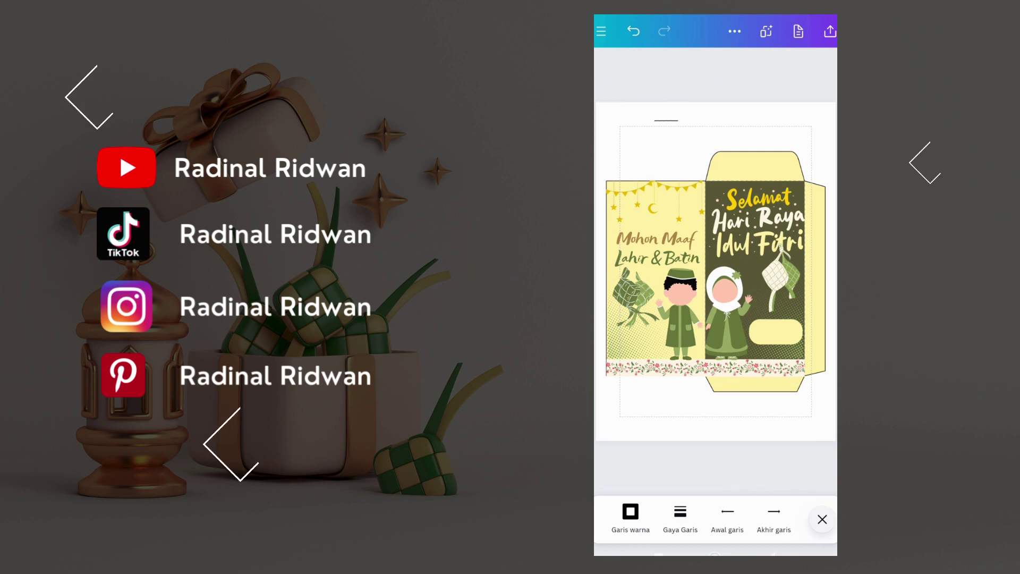
left_click_drag(678, 120, 678, 120)
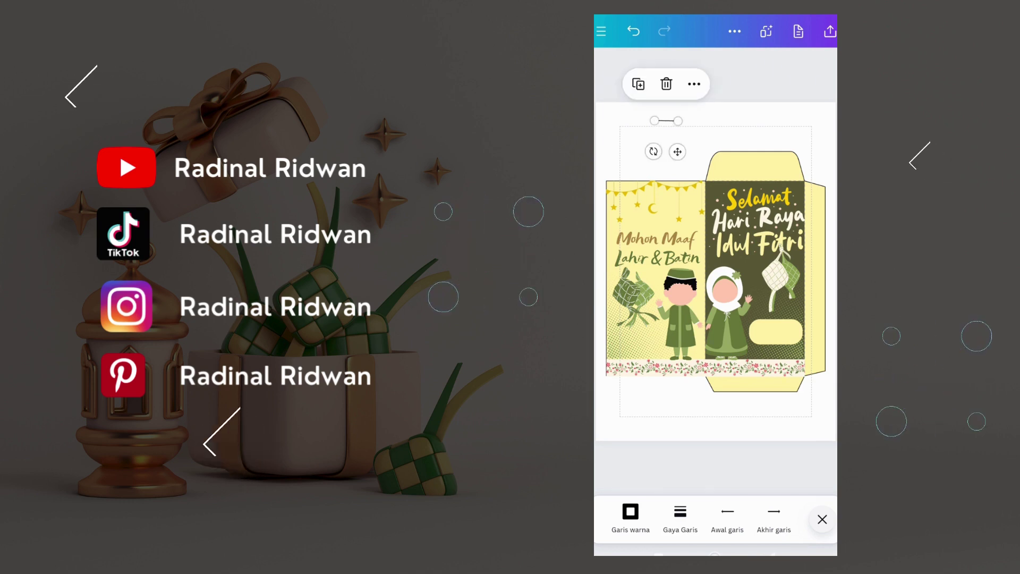
key("Escape")
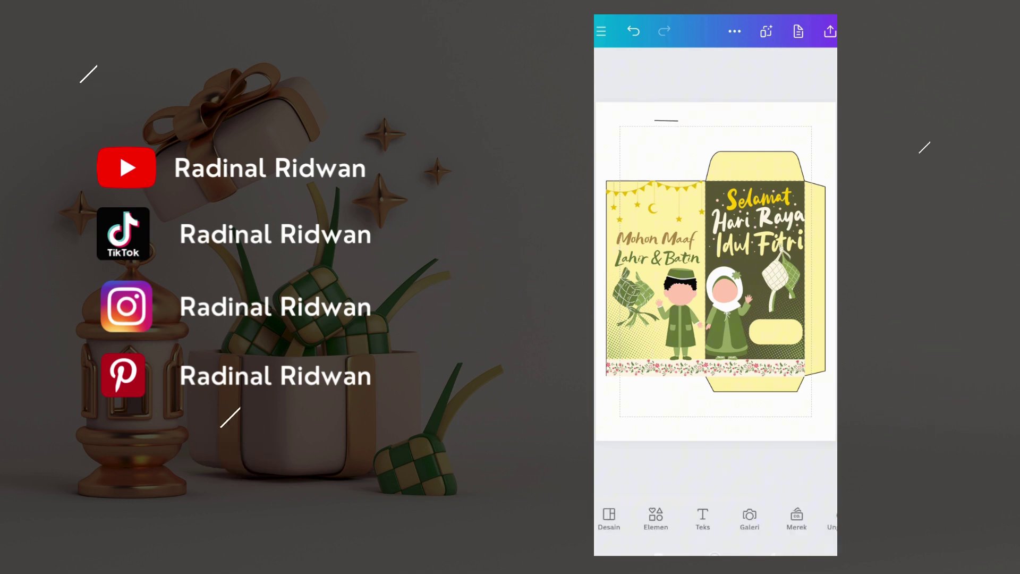
Add a 'Dari :' heading in the More Sugar font and shrink it into the label box
left_click(702, 519)
left_click(691, 292)
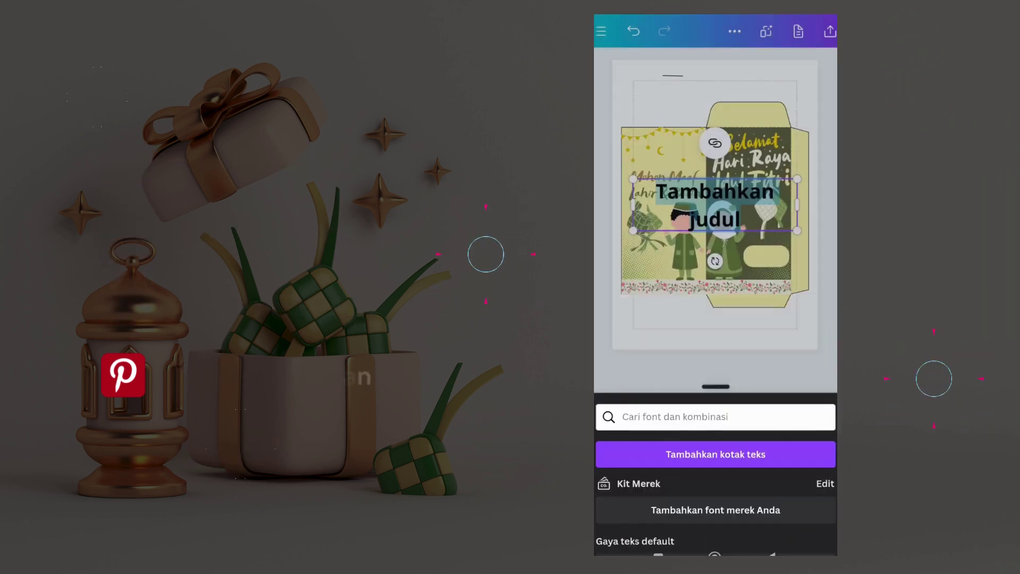
type("Dari")
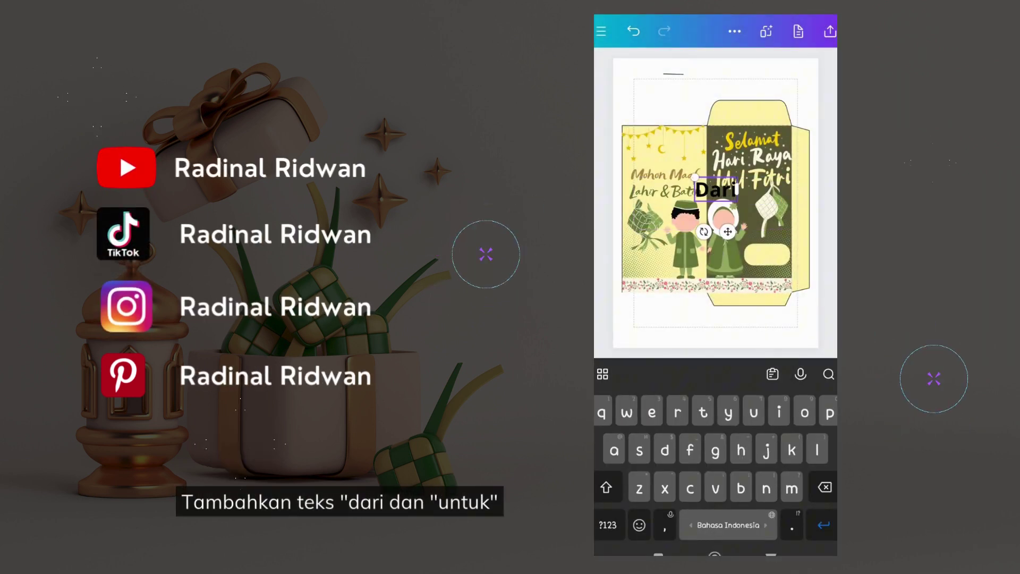
type(" :")
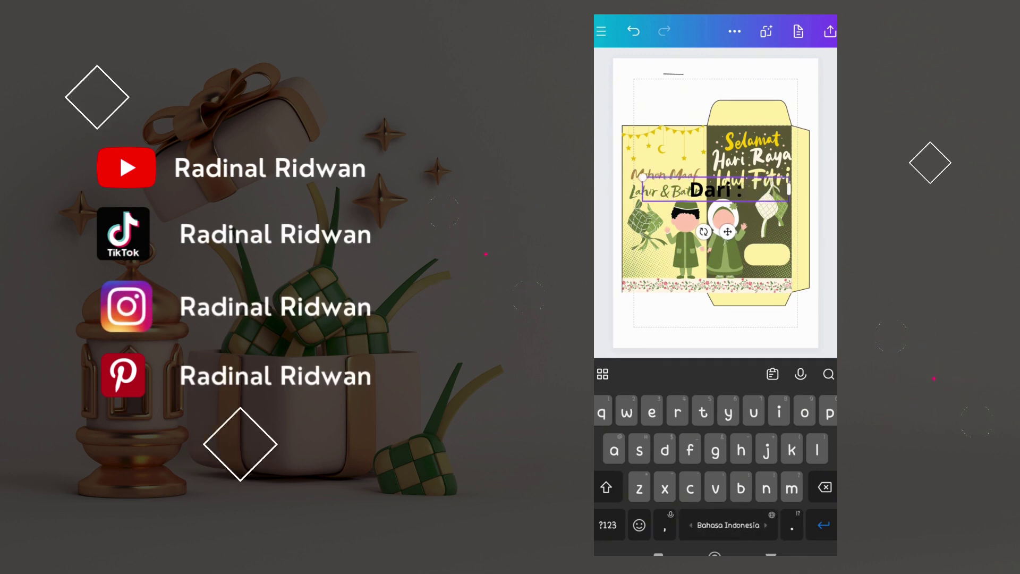
key("Escape")
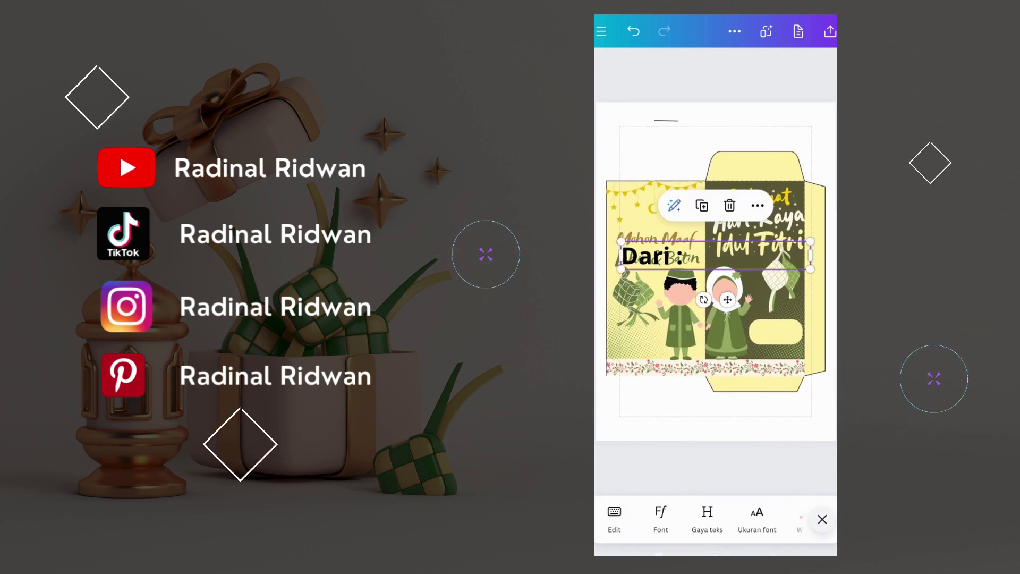
key("Escape")
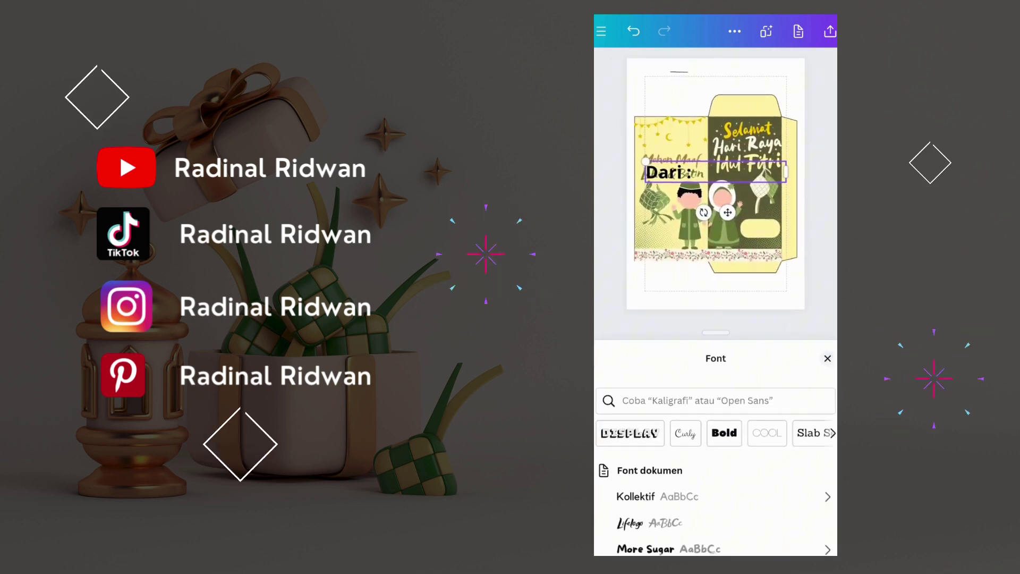
scroll(716, 468, "down", 2)
left_click(645, 493)
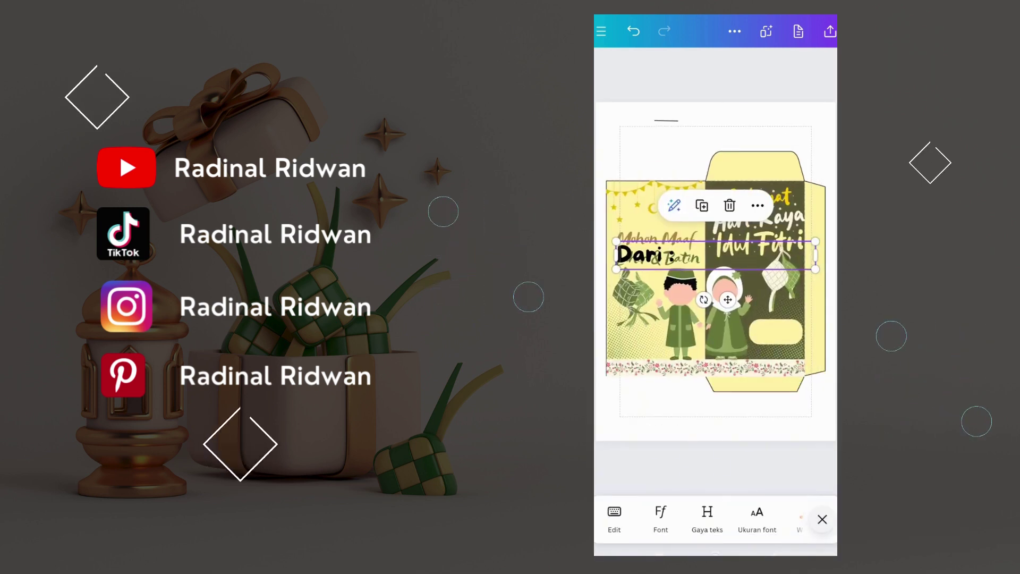
mouse_move(816, 269)
left_mouse_down()
mouse_move(738, 253)
mouse_move(773, 328)
left_mouse_up()
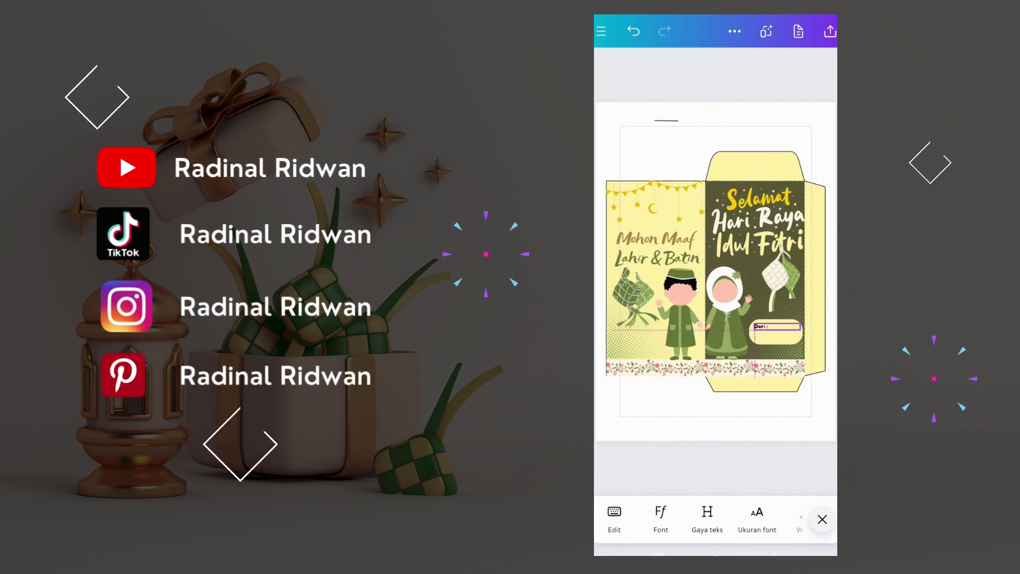
Duplicate the 'Dari :' label below itself and change the copy to 'Untuk :'
left_click(755, 325)
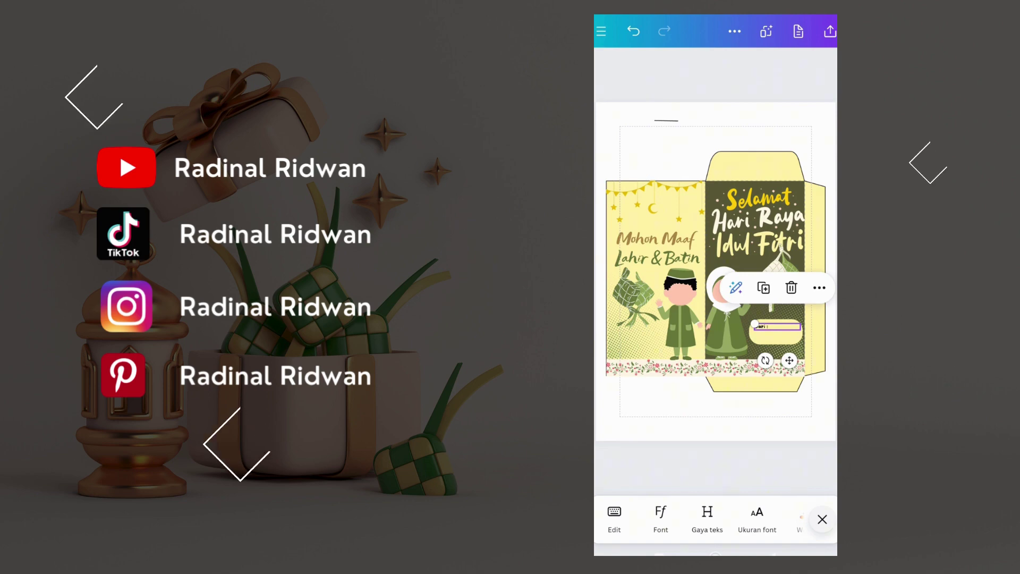
left_click(764, 287)
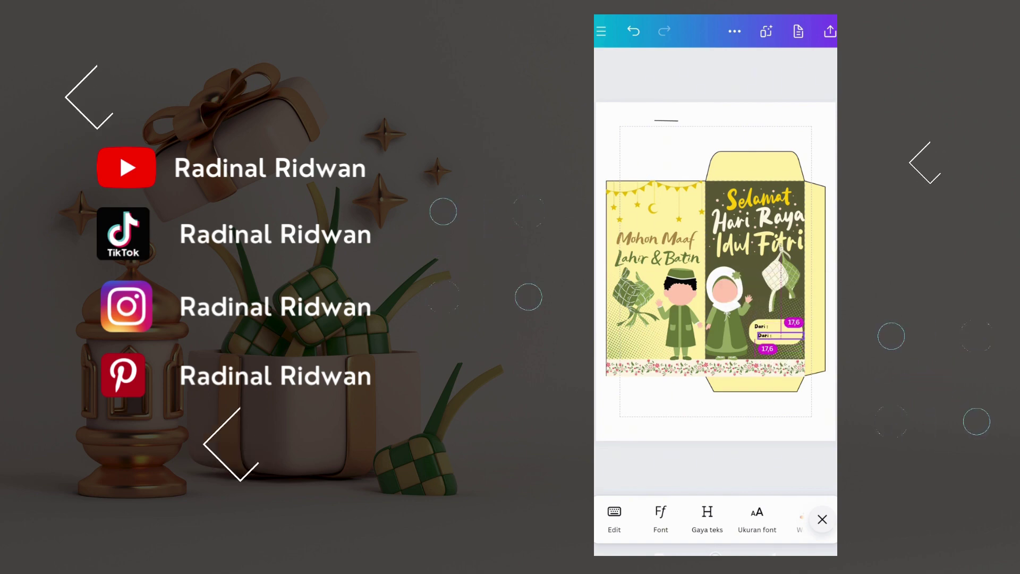
left_click_drag(778, 335, 777, 335)
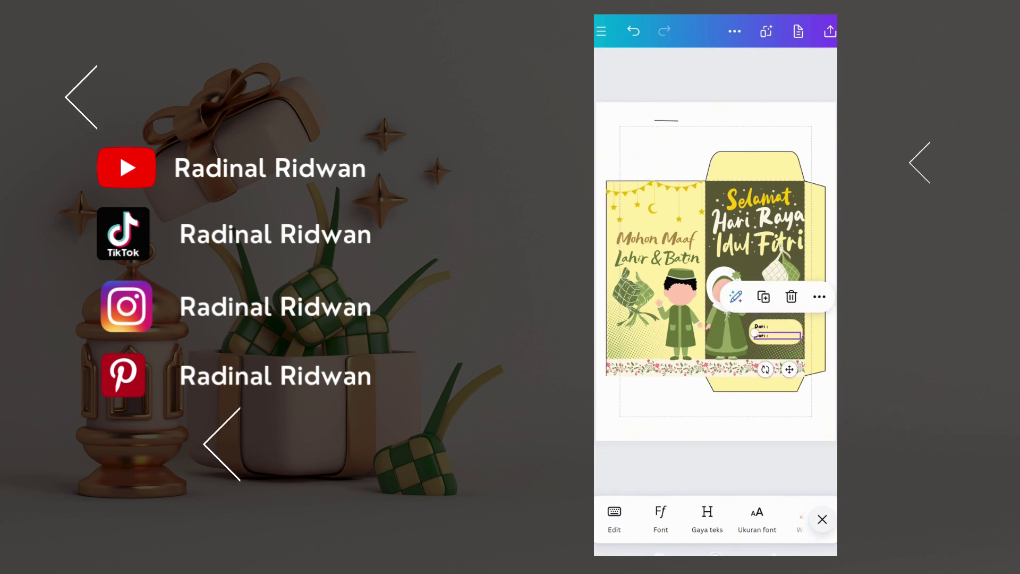
double_click(777, 335)
type("Unt")
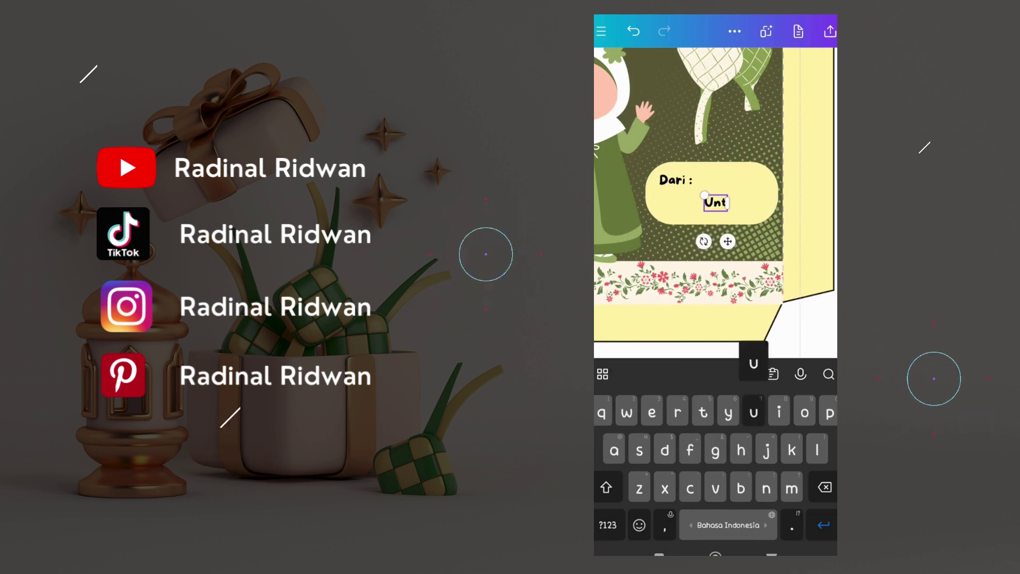
type("uk :")
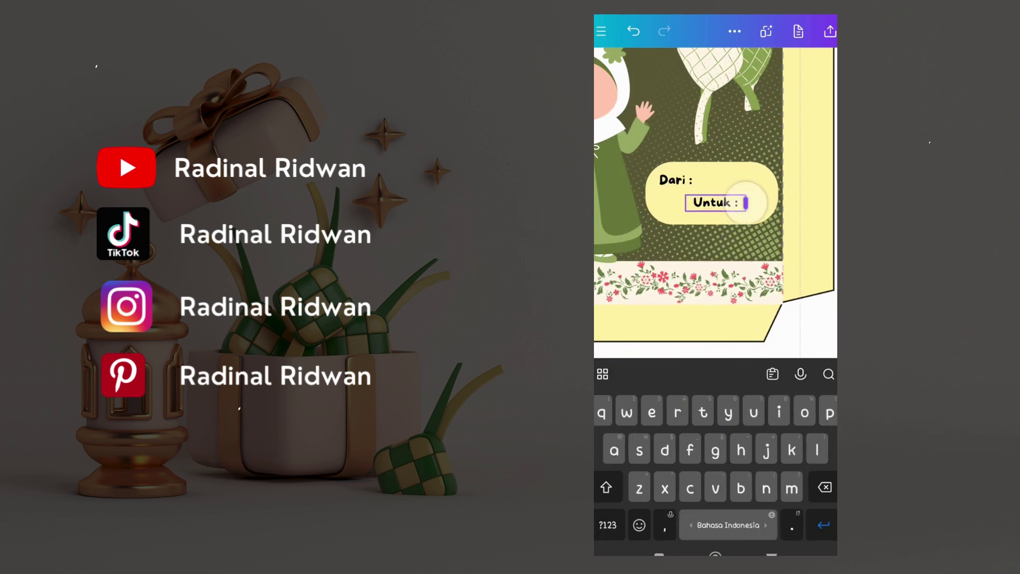
mouse_move(741, 202)
left_mouse_down()
mouse_move(774, 202)
mouse_move(745, 202)
left_mouse_up()
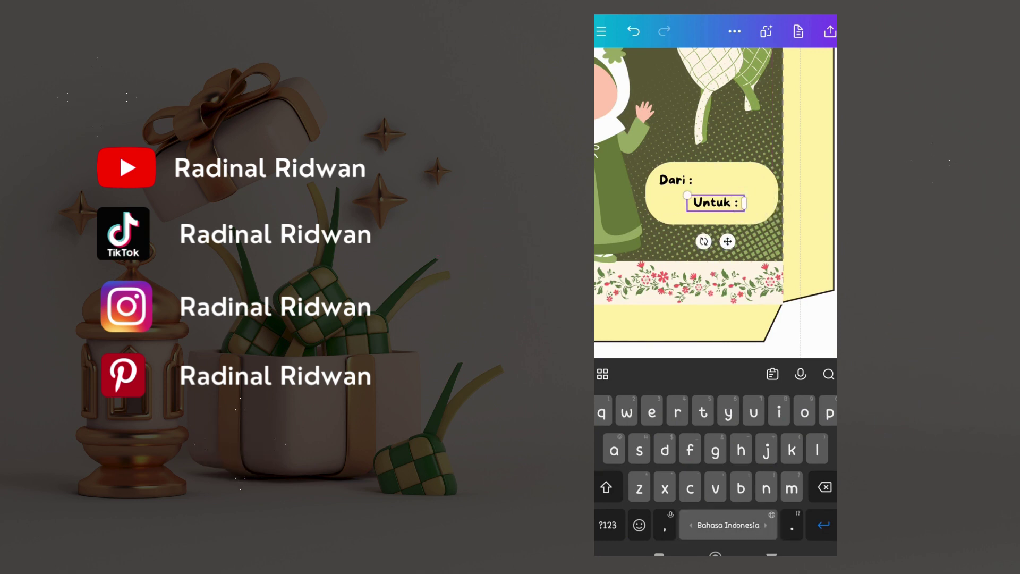
key("Escape")
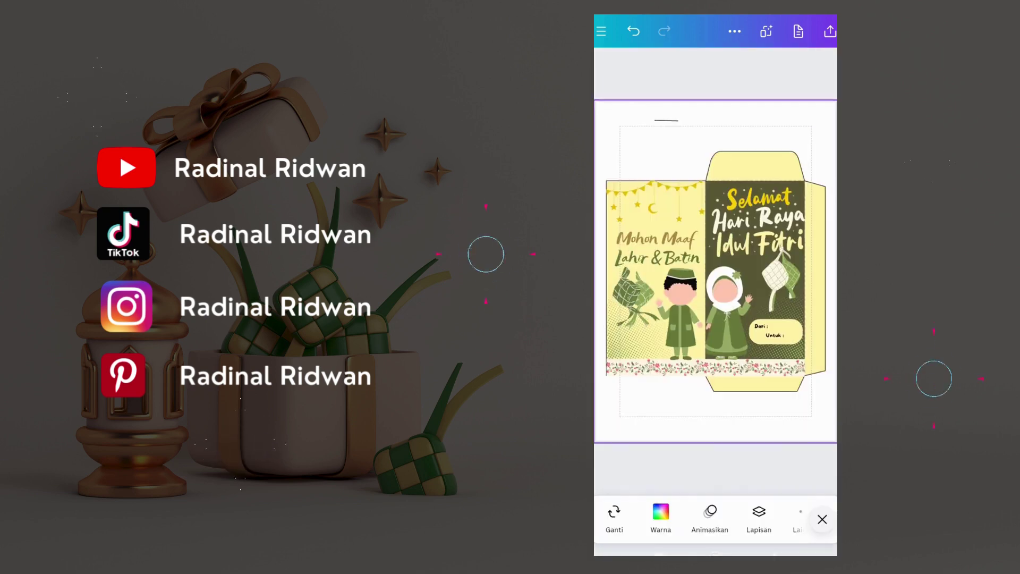
left_click(769, 335)
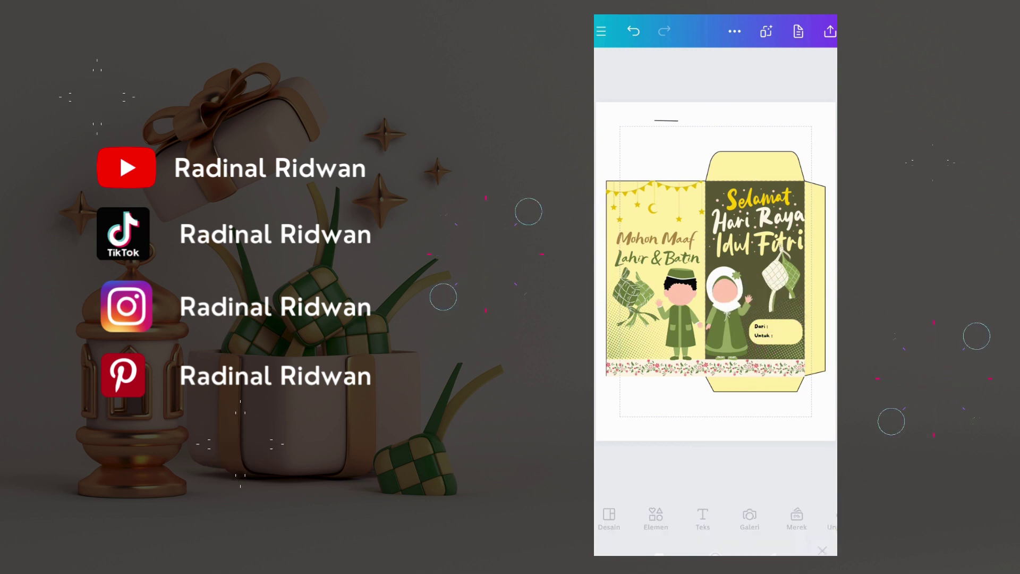
Move the short line beside 'Dari :' and set its thickness to 1
left_click(666, 120)
left_click_drag(666, 121, 694, 151)
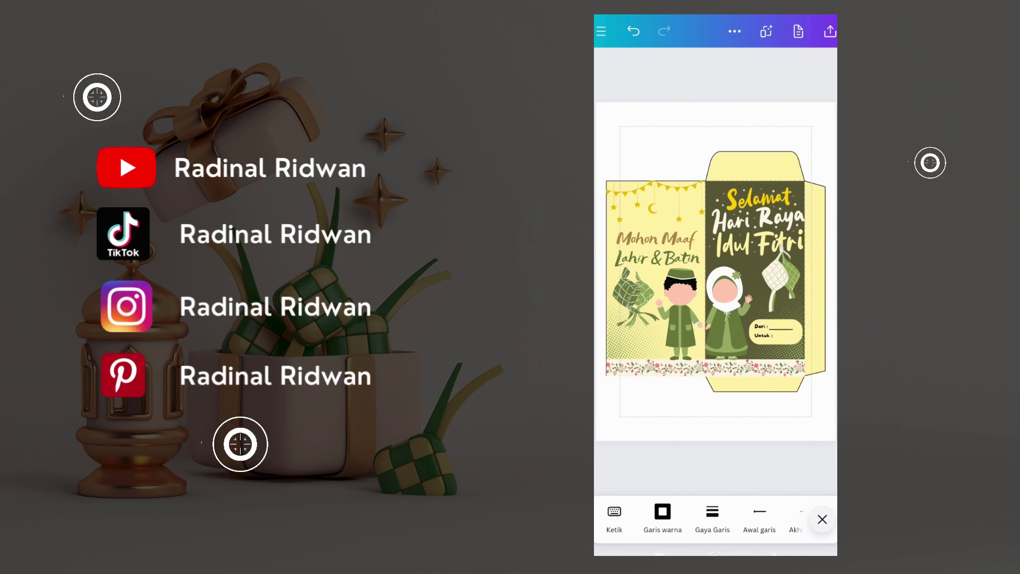
left_click_drag(782, 329, 780, 326)
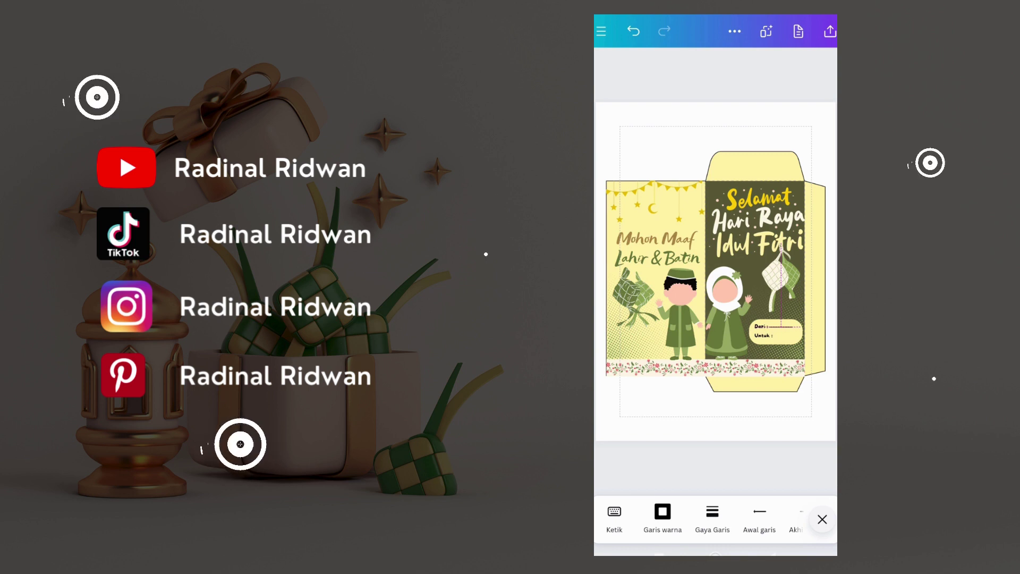
left_click_drag(784, 327, 781, 330)
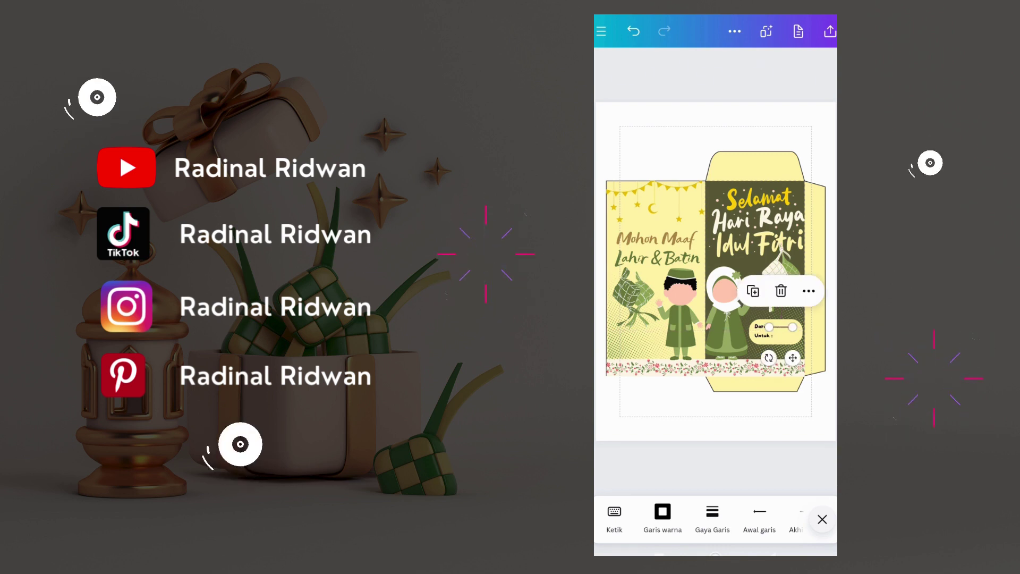
left_click(712, 516)
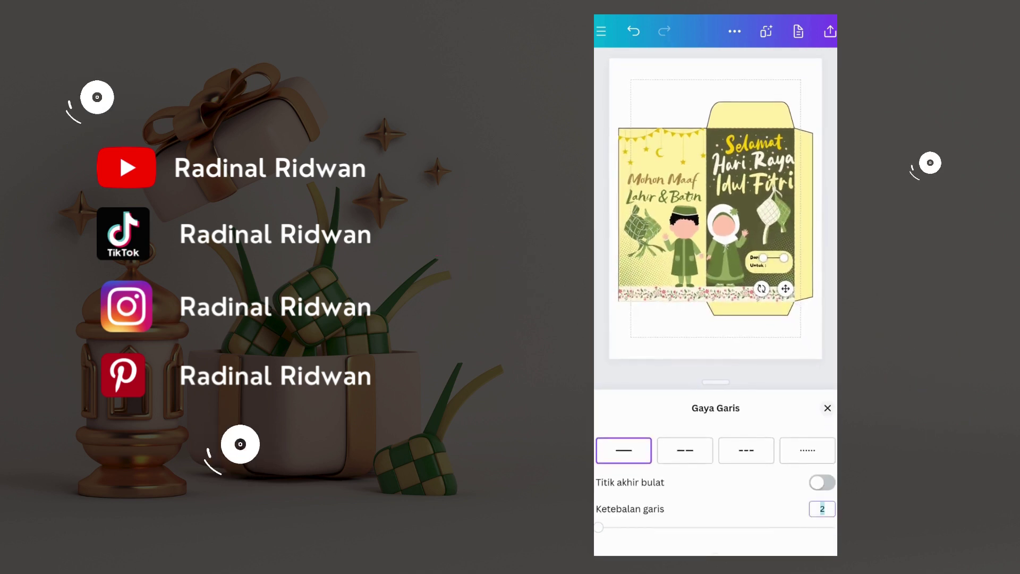
type("1")
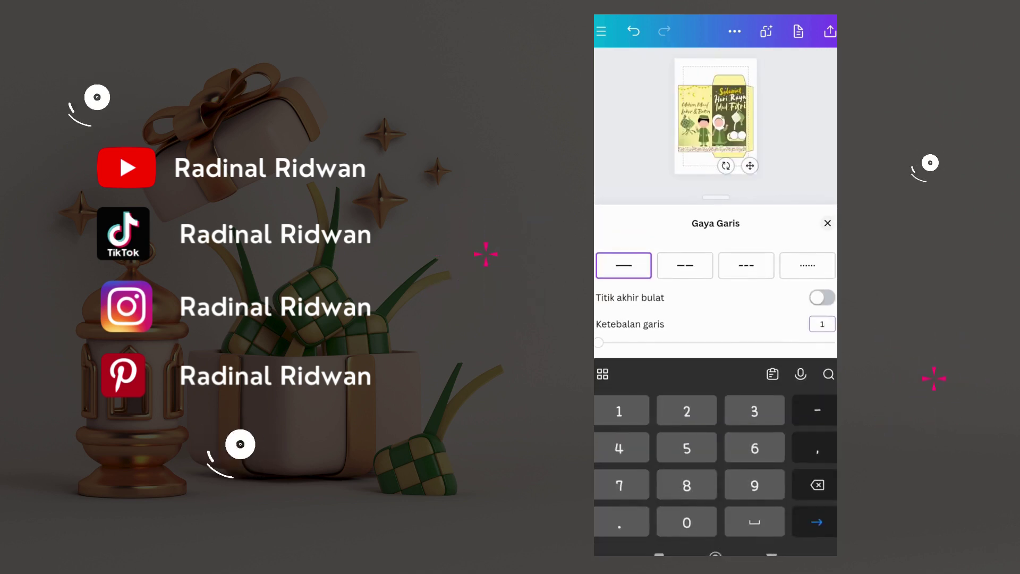
key("Return")
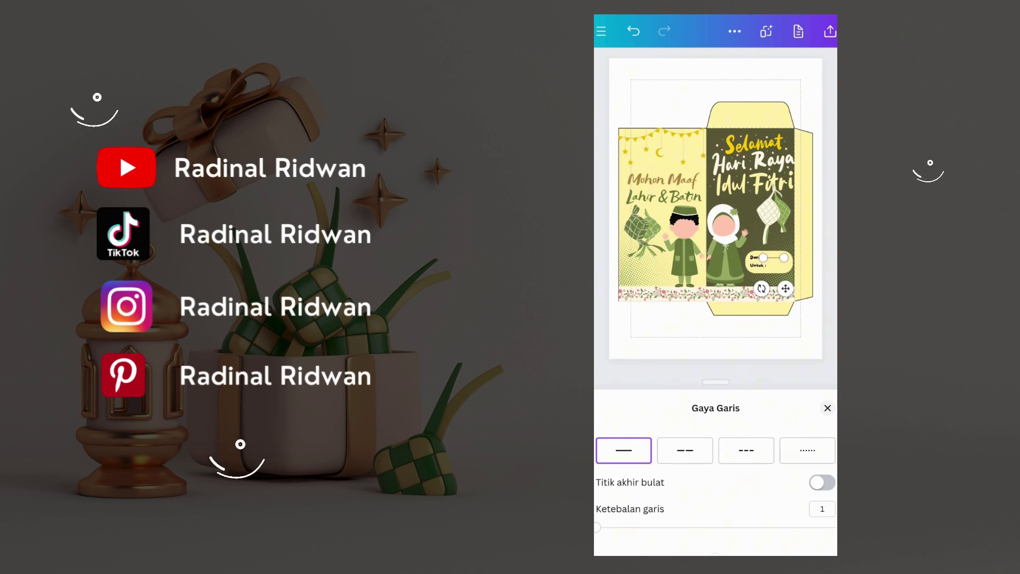
key("Escape")
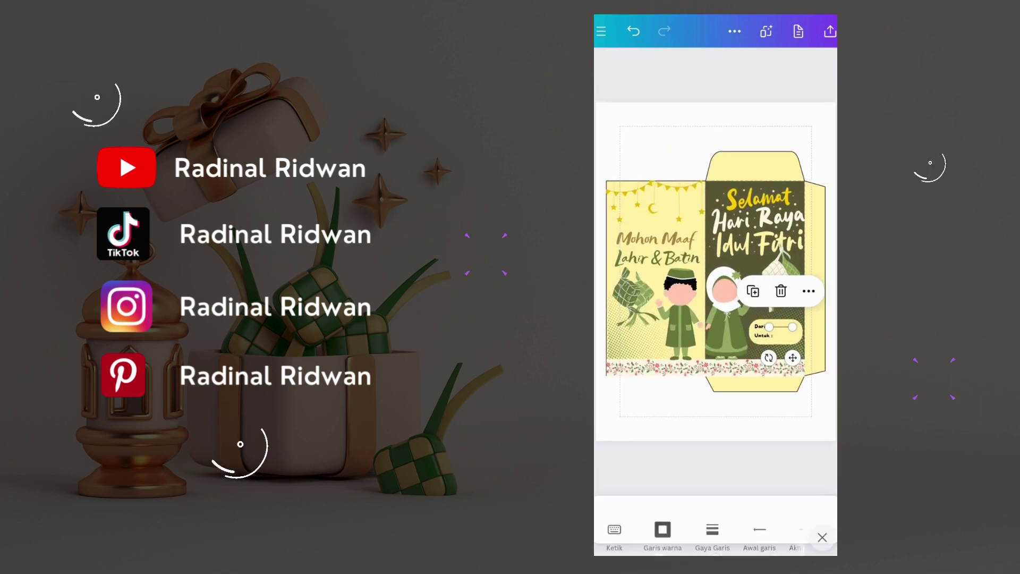
left_click_drag(793, 358, 775, 330)
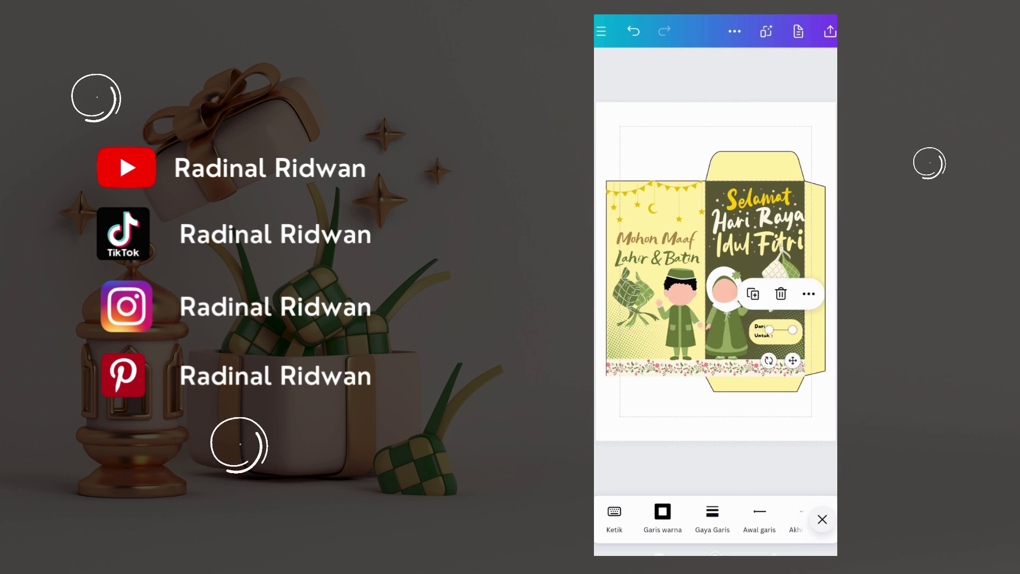
left_click_drag(771, 513, 600, 513)
left_click(738, 519)
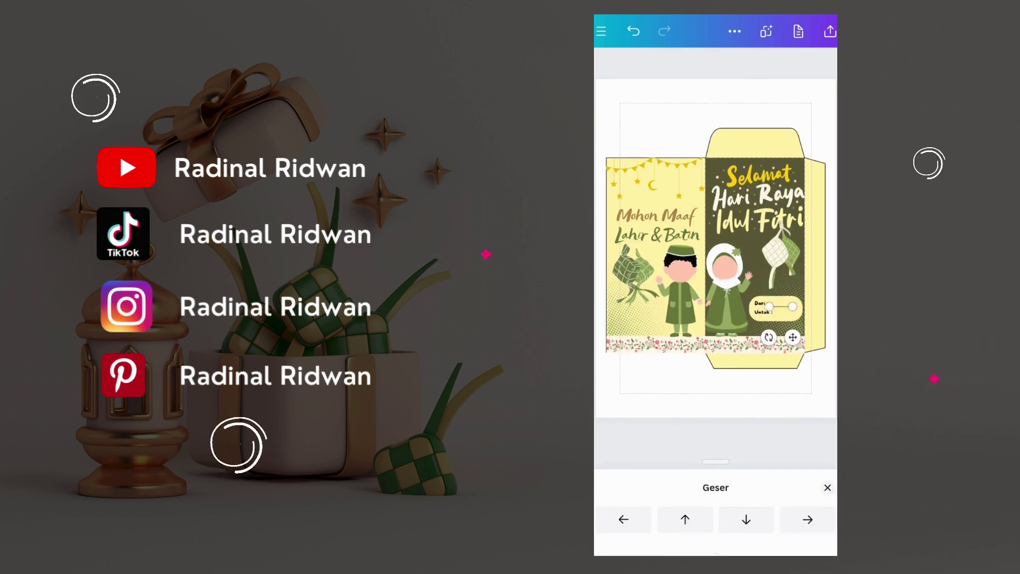
Nudge the Dari line into place and duplicate it onto the 'Untuk :' row
left_click(685, 519)
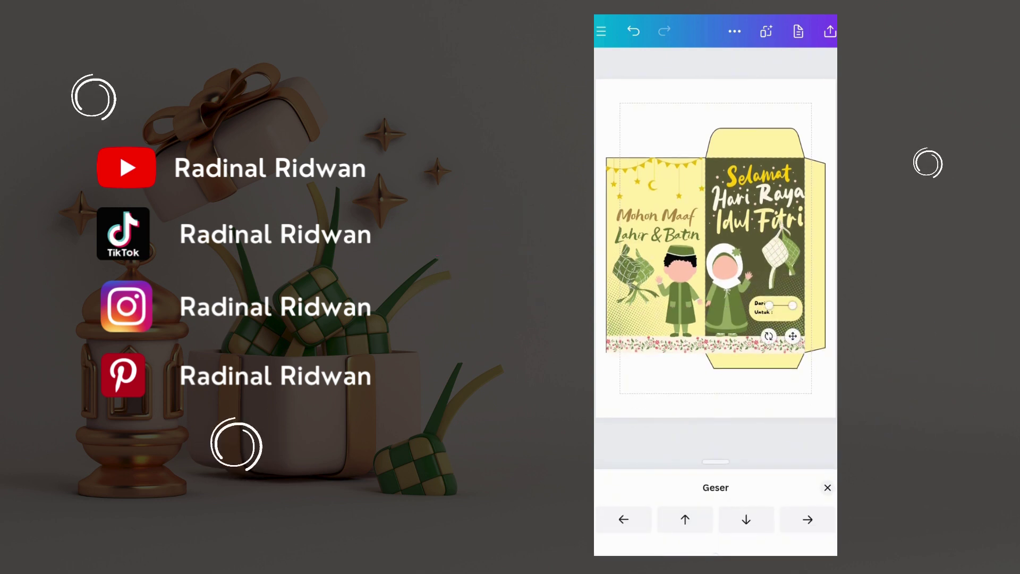
left_click(807, 519)
left_click(828, 487)
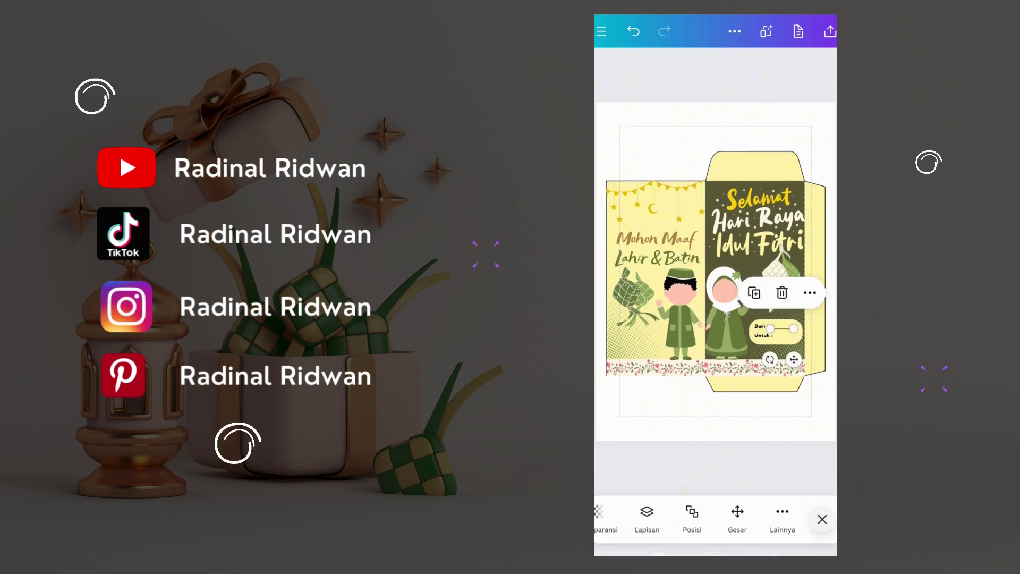
left_click(754, 293)
left_click_drag(787, 333, 783, 335)
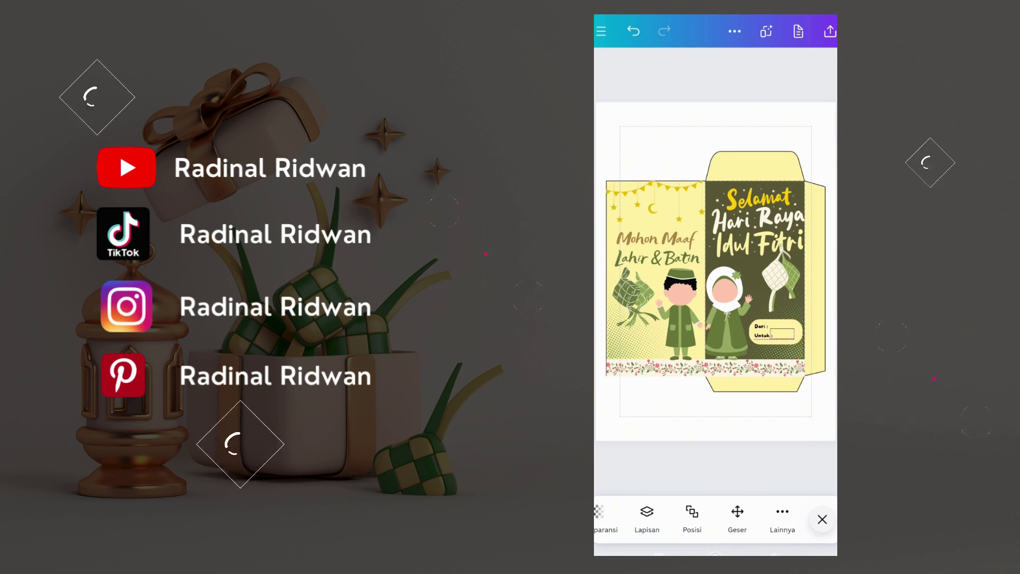
Fine-nudge the Untuk line so it aligns with the Dari line
left_click(783, 333)
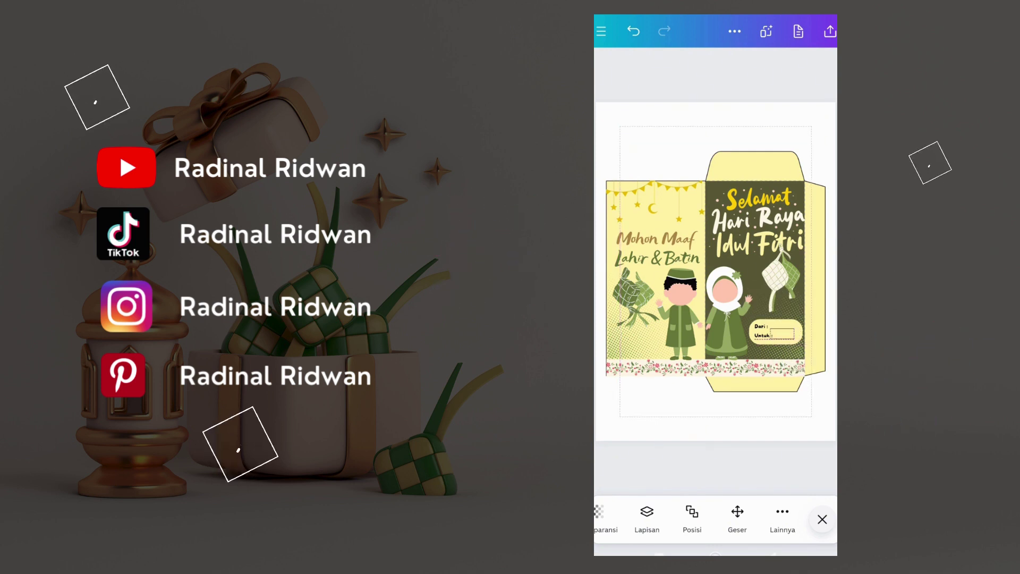
left_click(782, 333)
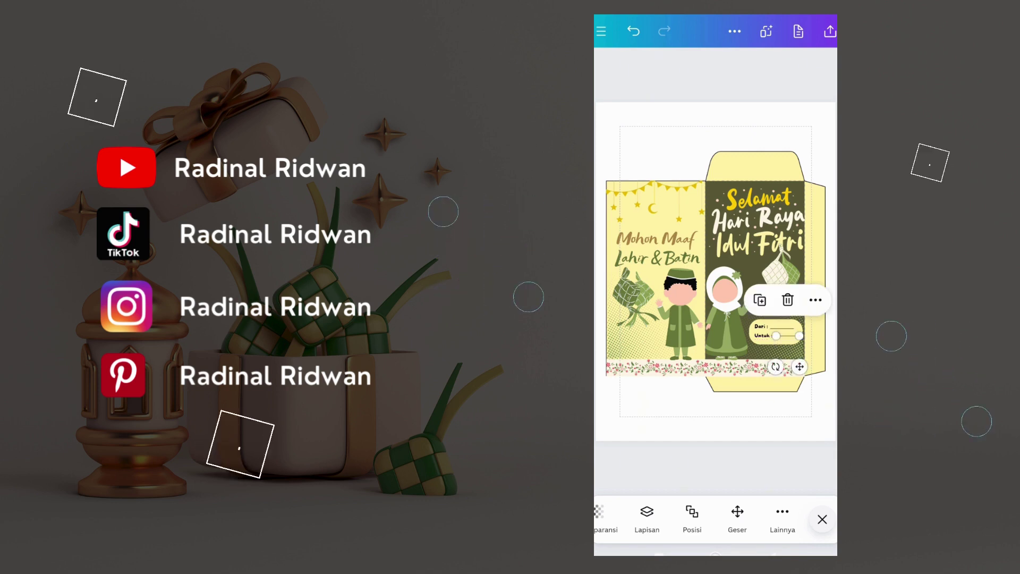
left_click(737, 518)
left_click(624, 519)
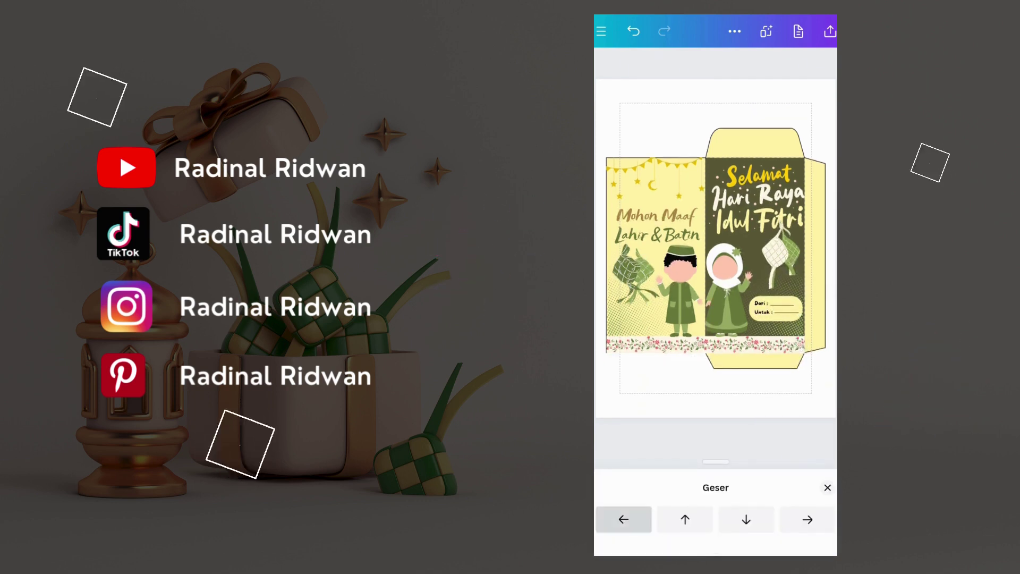
left_click(624, 519)
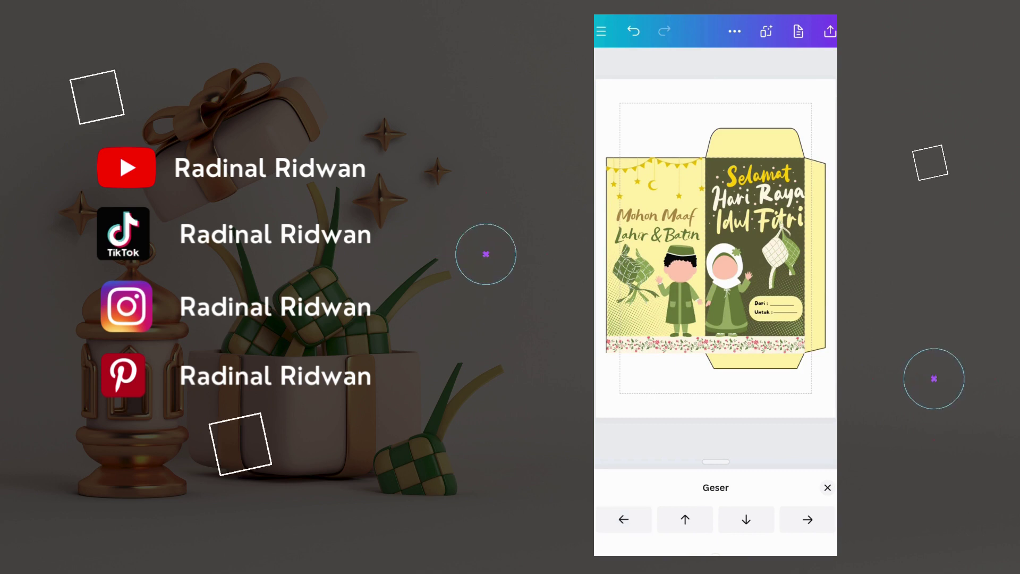
left_click(746, 519)
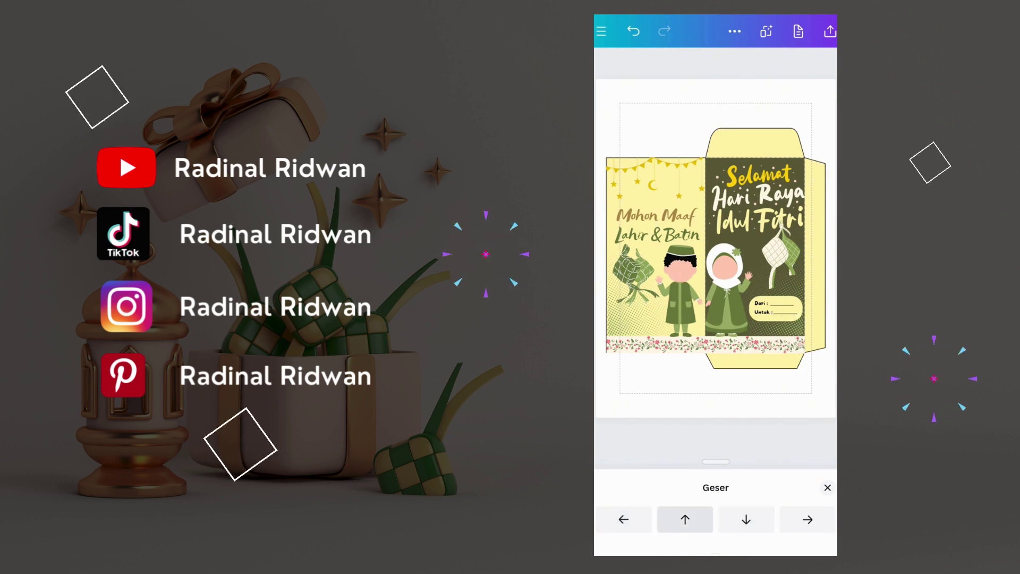
left_click(685, 519)
left_click(778, 304)
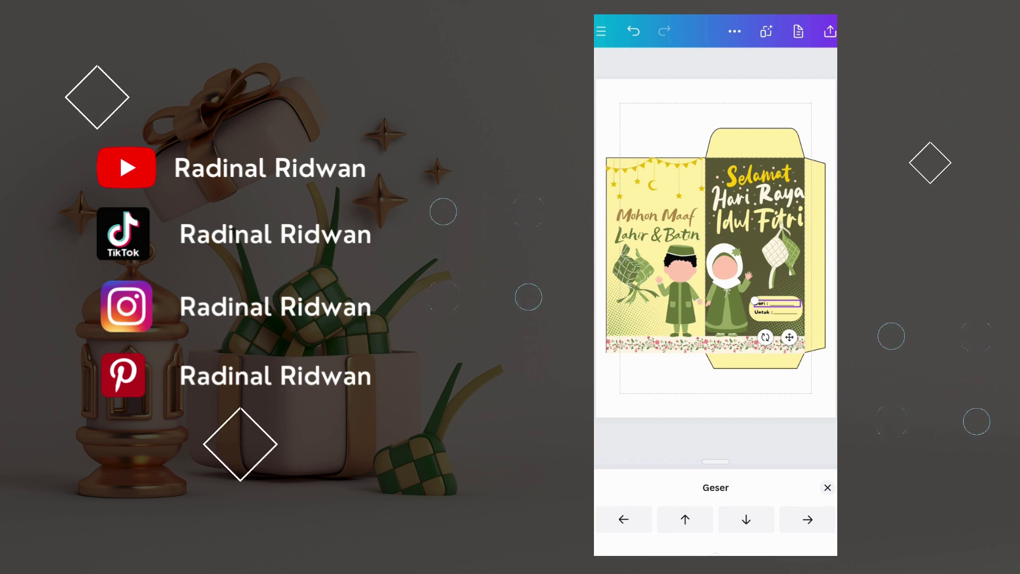
left_click(828, 488)
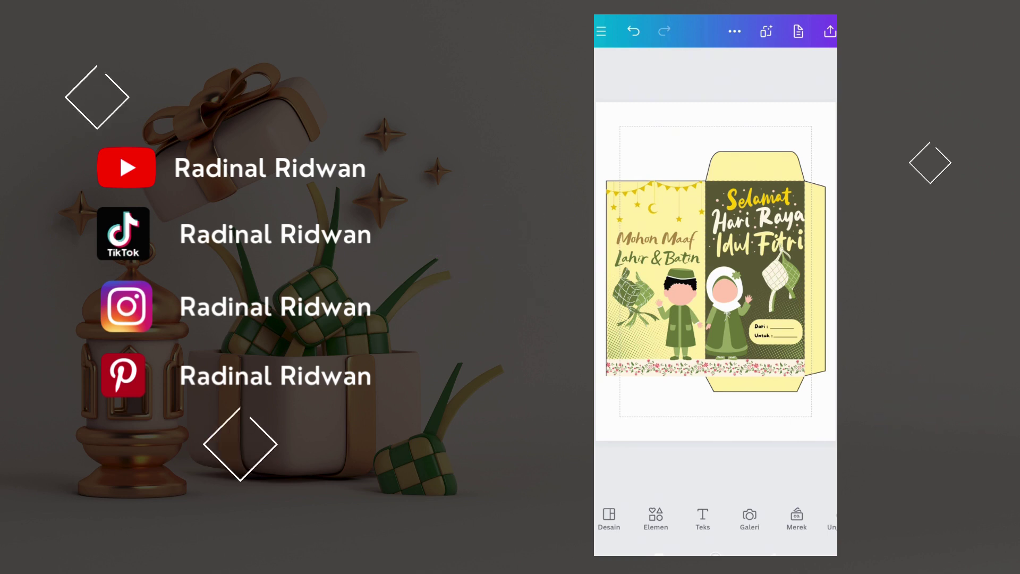
Insert the recently used scissors dashed cut line and place it at the envelope's top-left edge
left_click(656, 519)
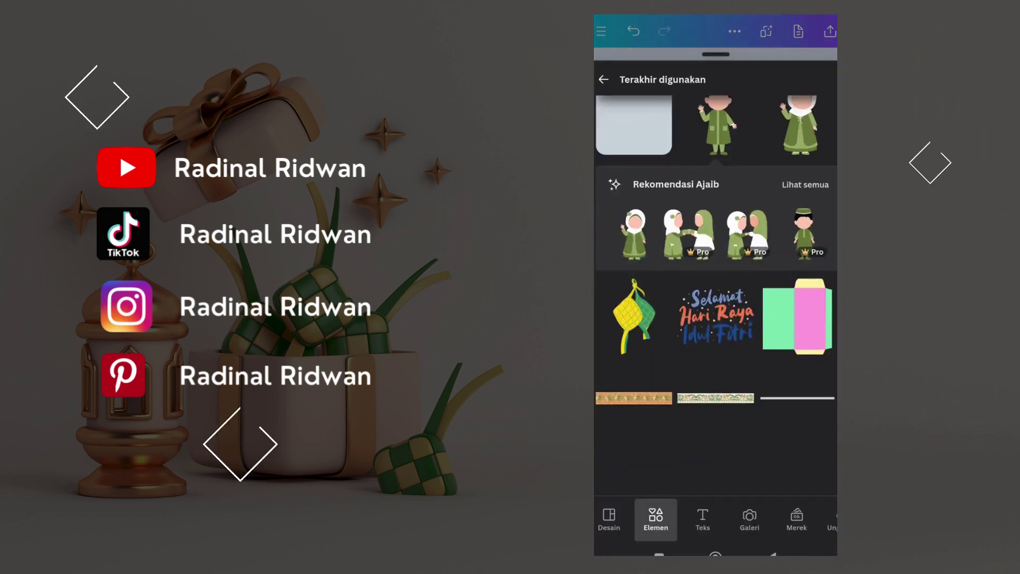
scroll(716, 266, "up", 5)
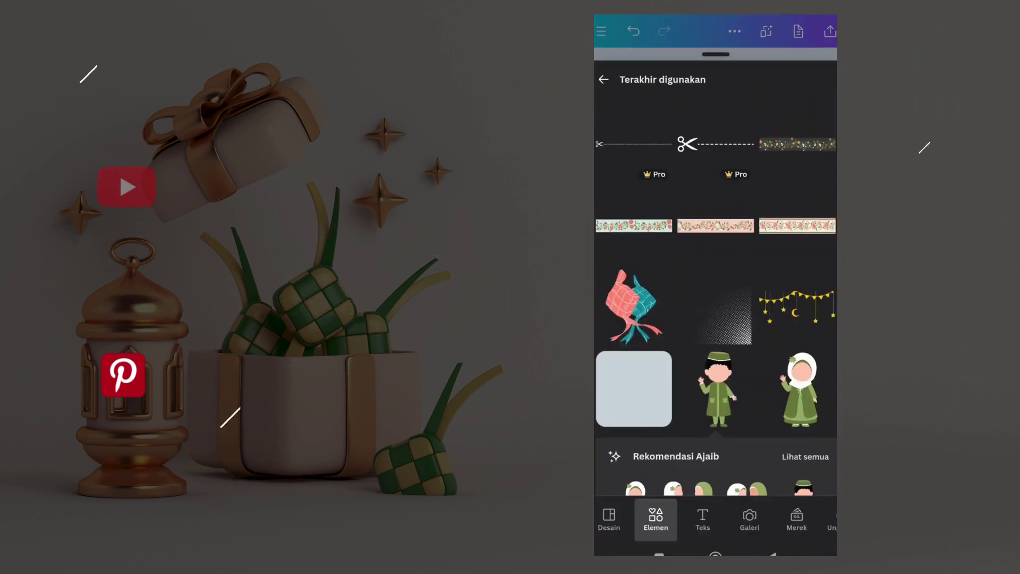
left_click(716, 143)
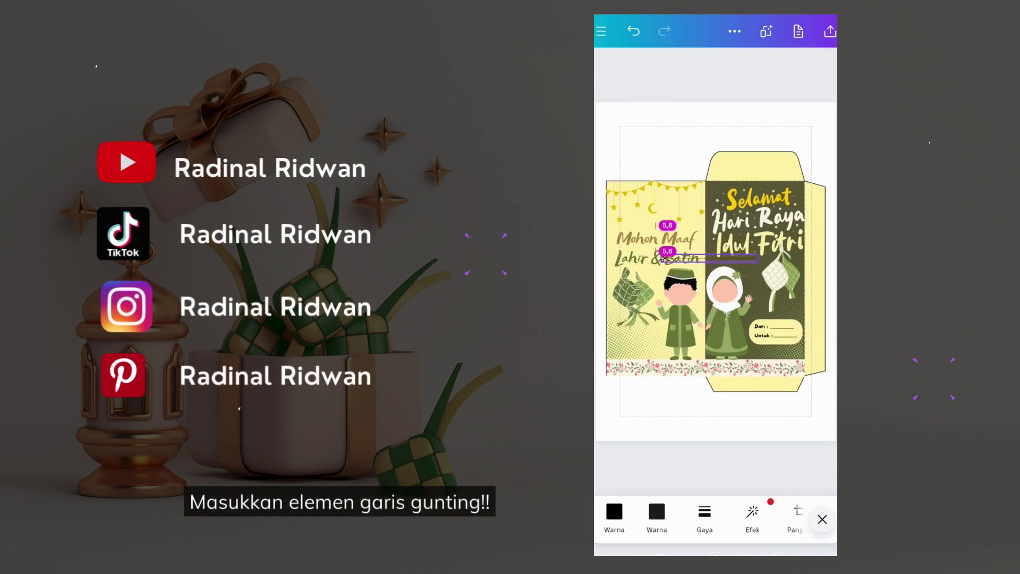
left_click_drag(709, 259, 654, 177)
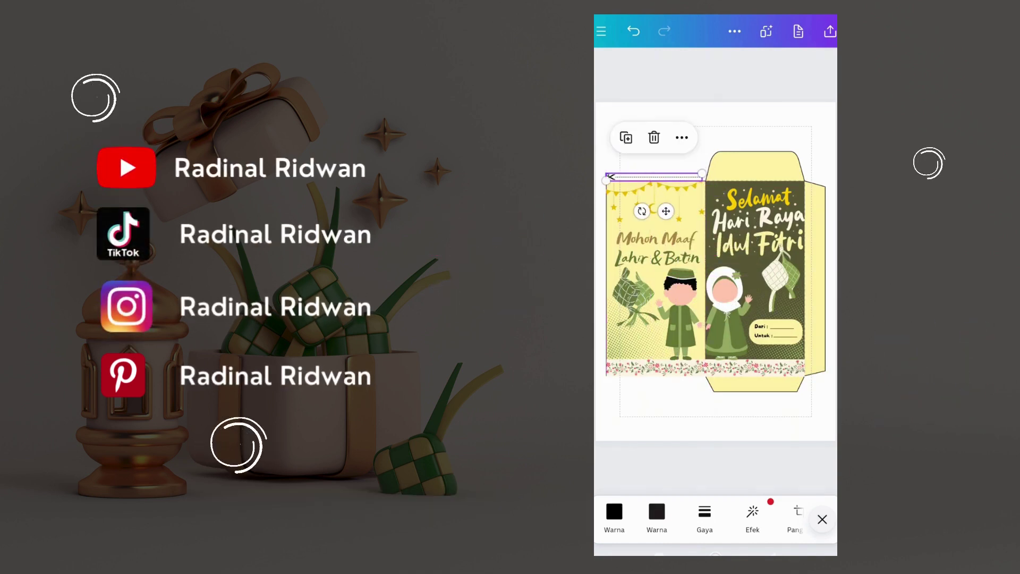
left_click(822, 519)
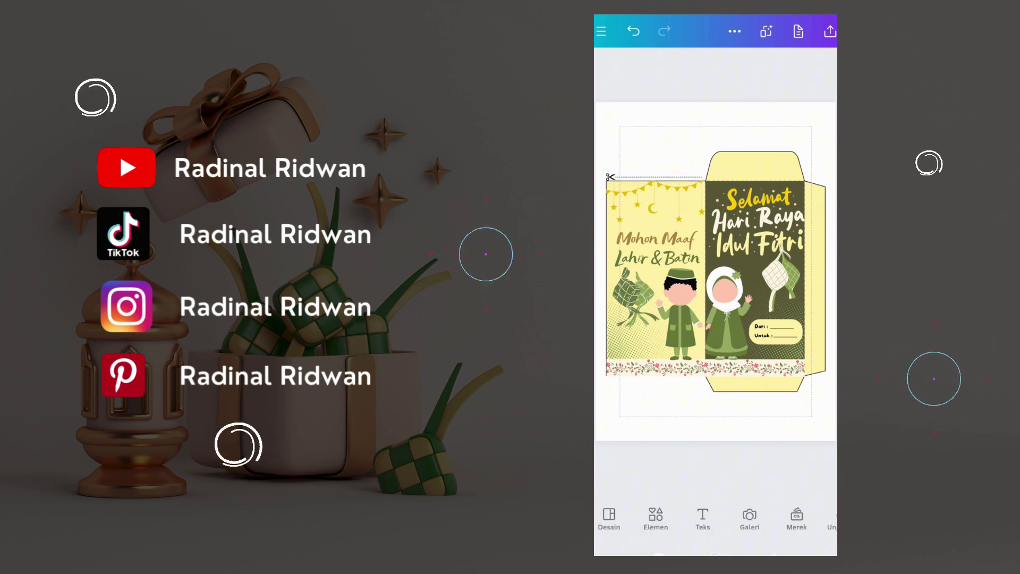
left_click(702, 518)
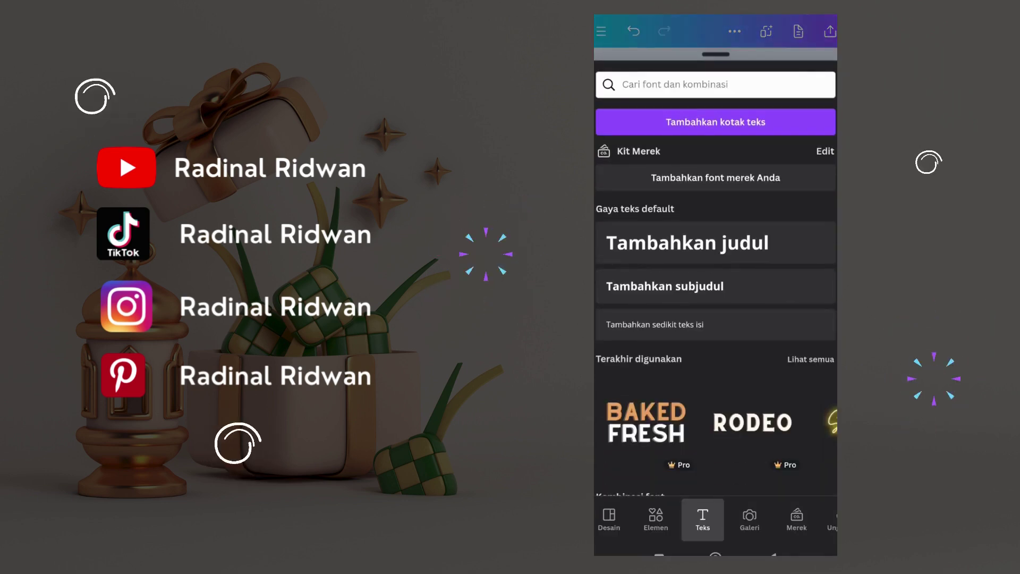
Add a 'GUNTING MENGIKUTI GARIS TEGAS' subheading, shrink it and place it above the scissors line
left_click(665, 286)
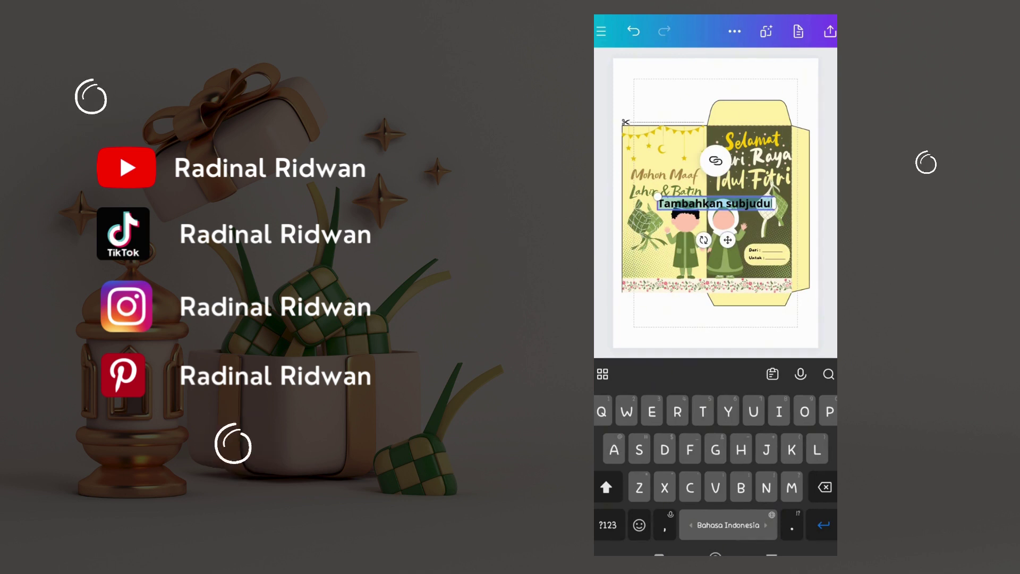
type("GUNTIN")
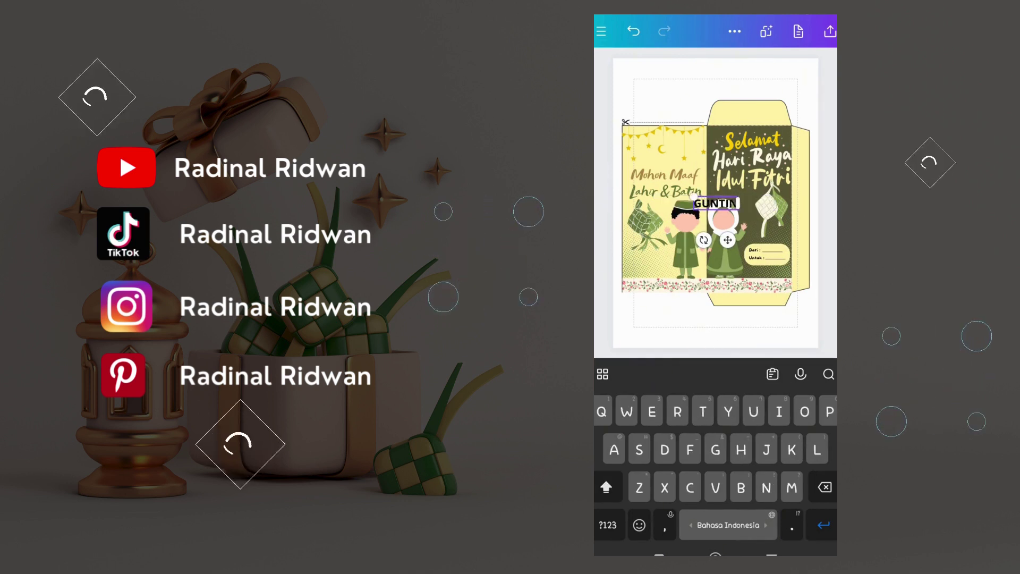
type("G MENGIK")
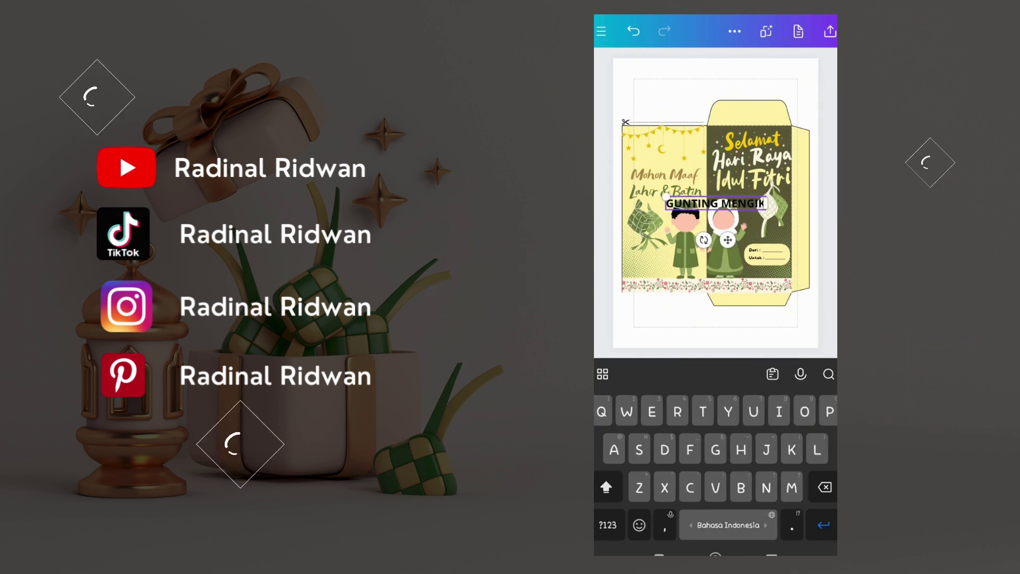
type("UTI ")
type("GAR")
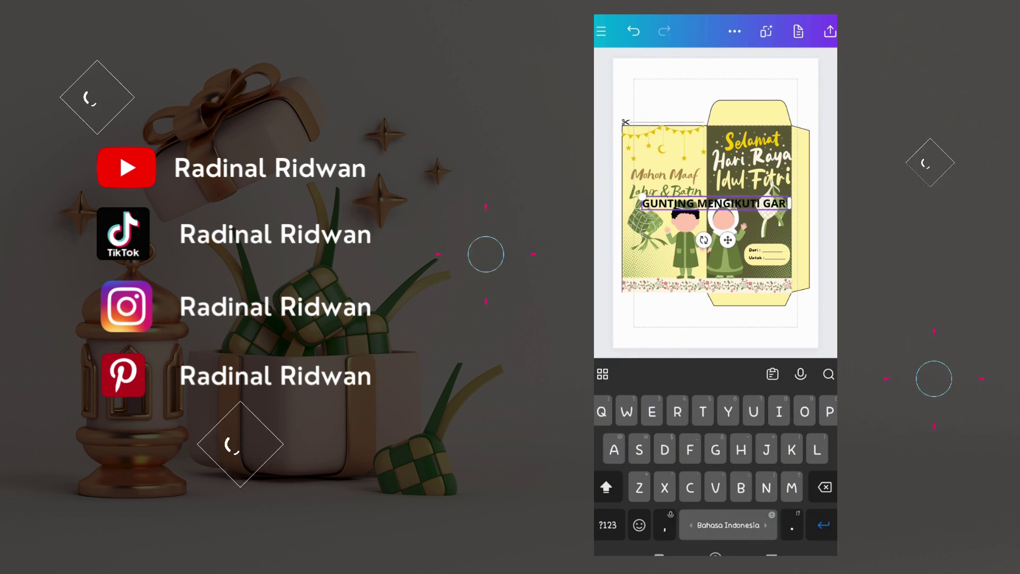
type("IS TG")
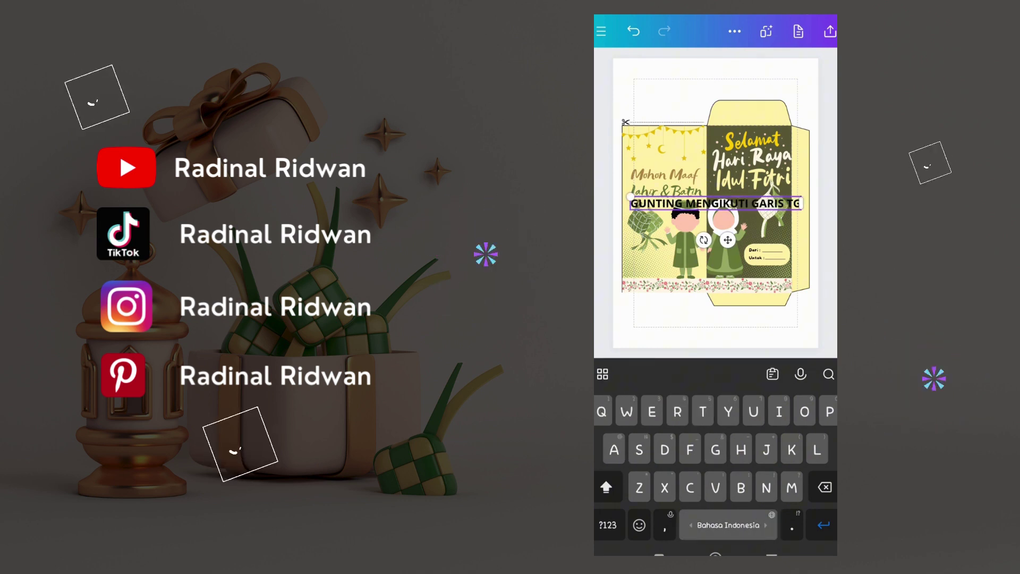
key("BackSpace")
type("EGAS")
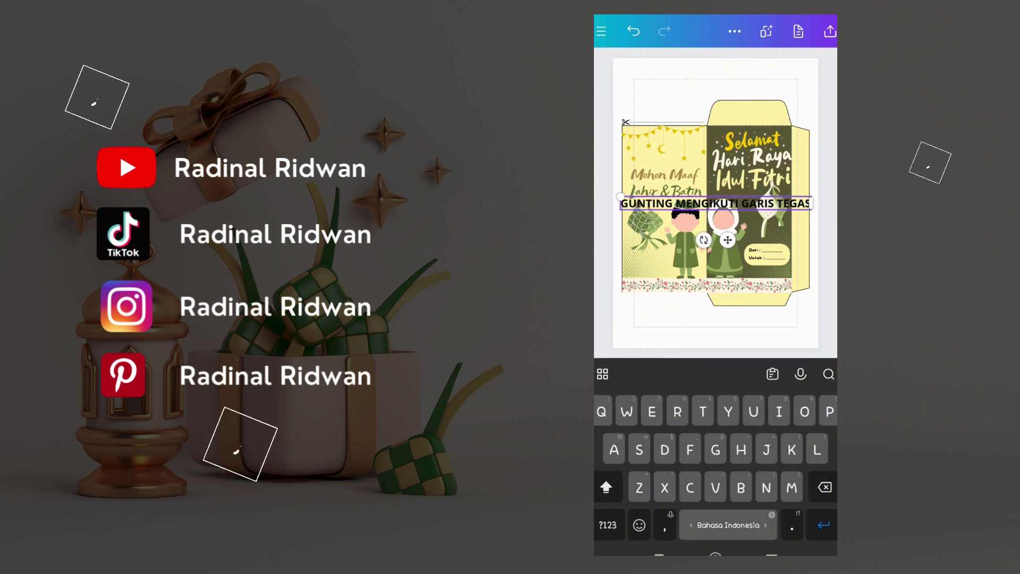
key("Escape")
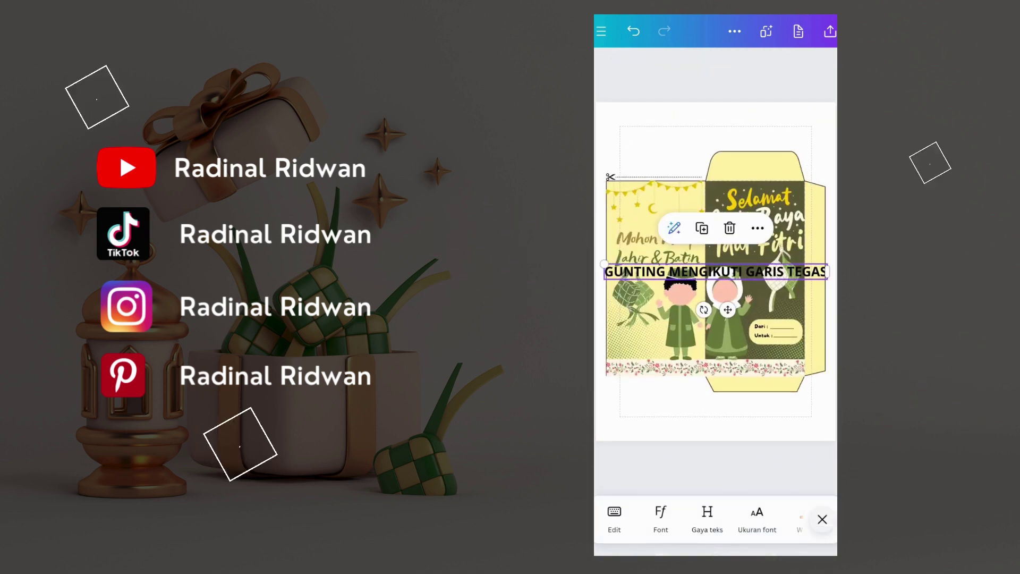
left_click_drag(605, 264, 669, 269)
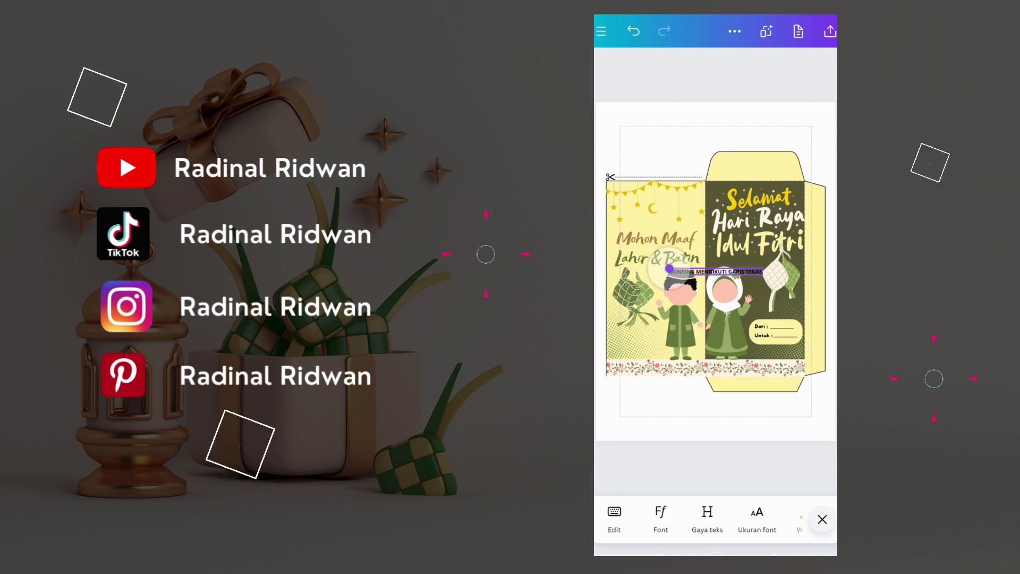
left_click_drag(728, 305, 675, 204)
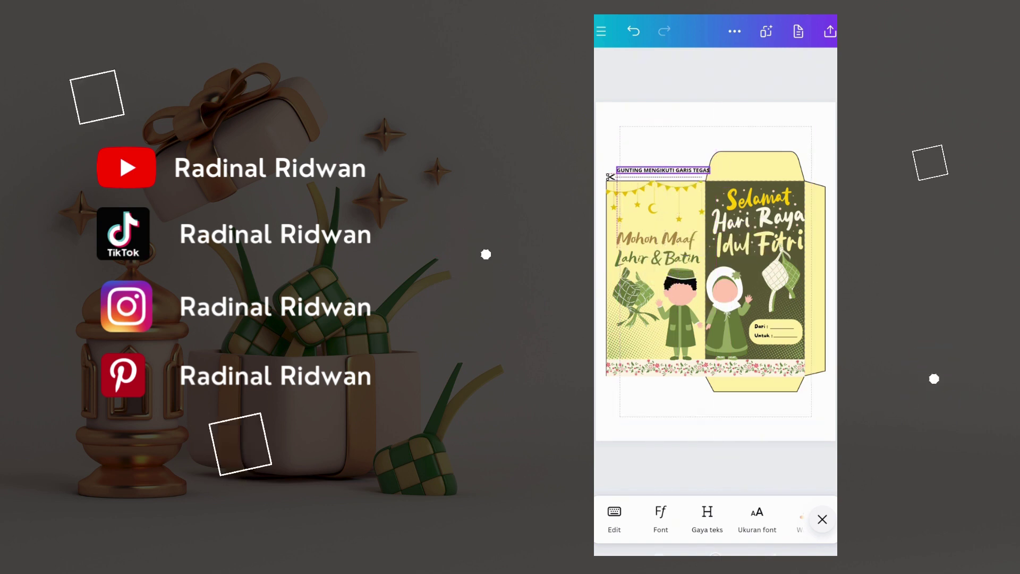
left_click_drag(771, 518, 646, 518)
Turn off bold on the cut-line caption and narrow its text box slightly
left_click(729, 516)
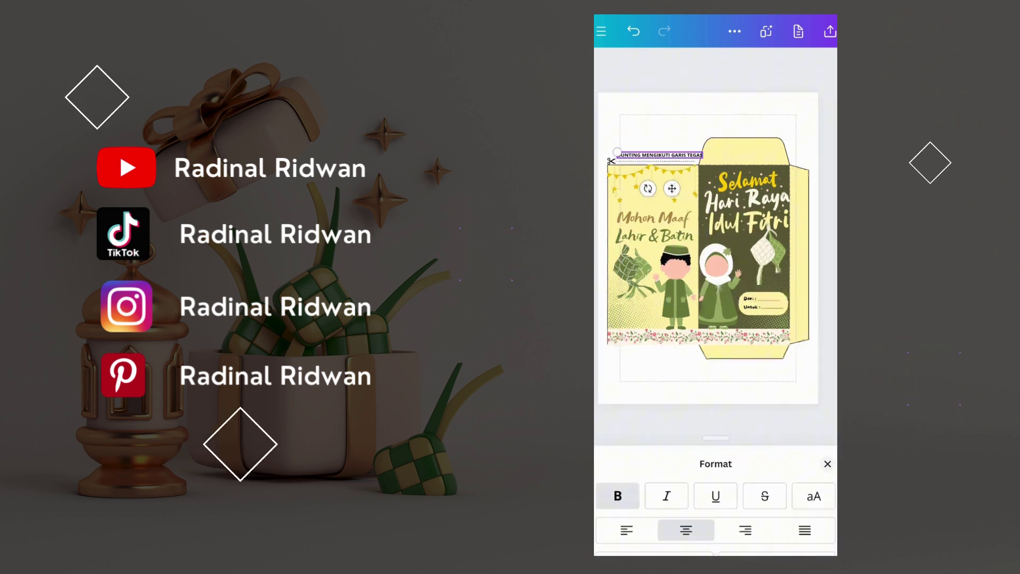
left_click(618, 450)
left_click(828, 418)
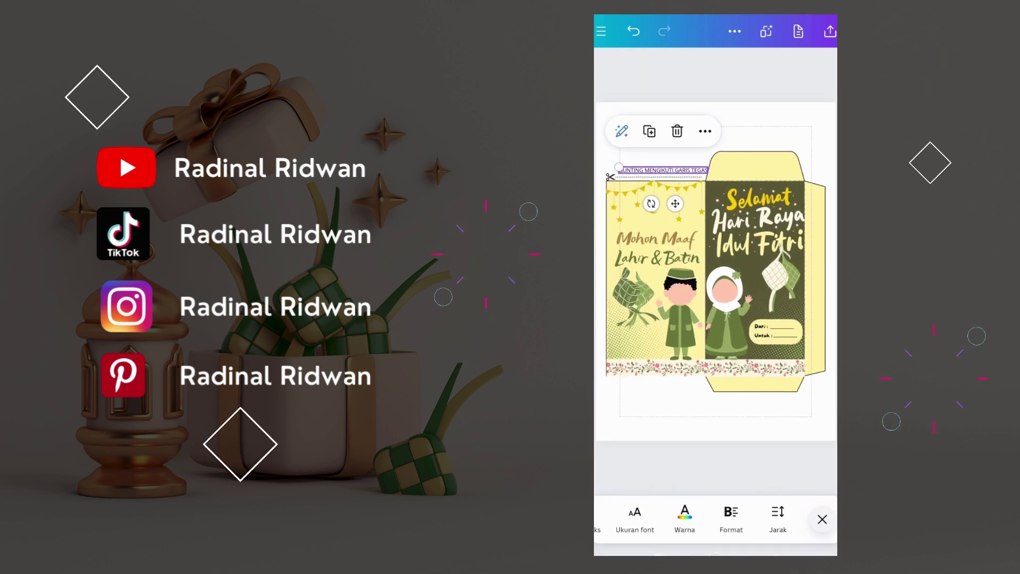
left_click_drag(619, 167, 659, 174)
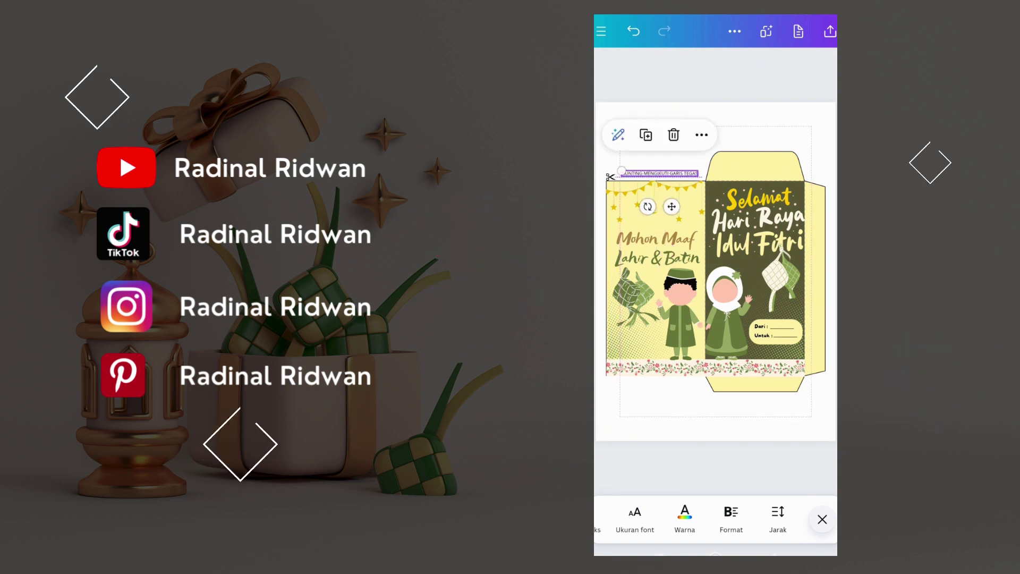
left_click(822, 520)
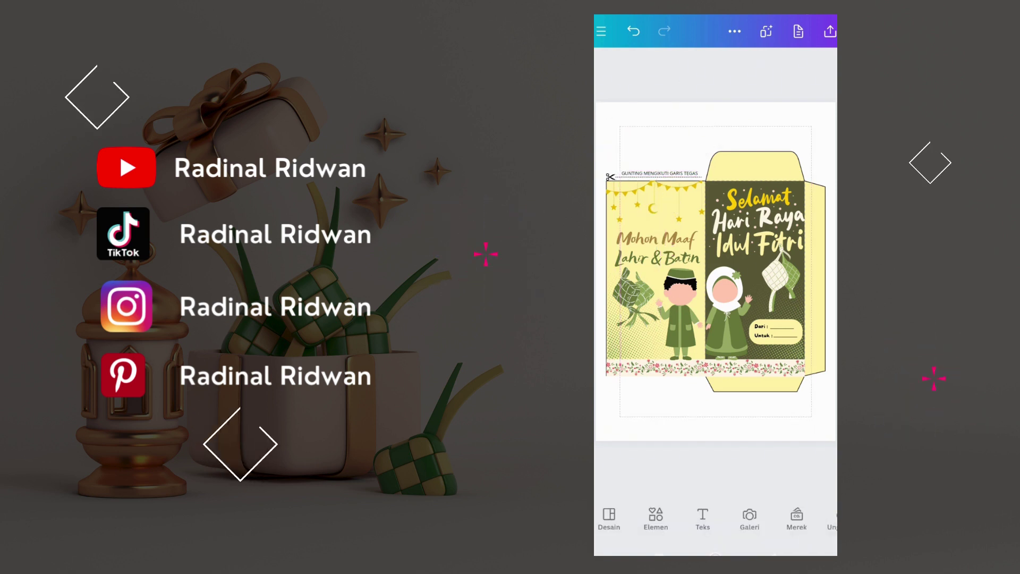